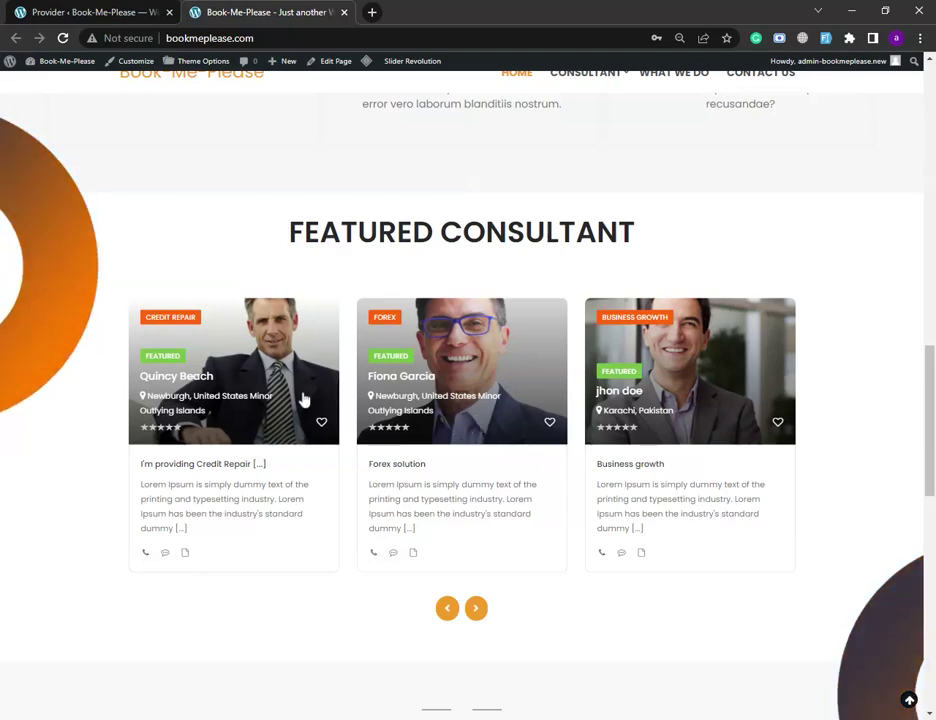
Step: Scroll through the Free, Silver and Gold pricing tables and footer, then back up to the hero banner
scroll(428, 445, "down", 9)
scroll(430, 436, "up", 3)
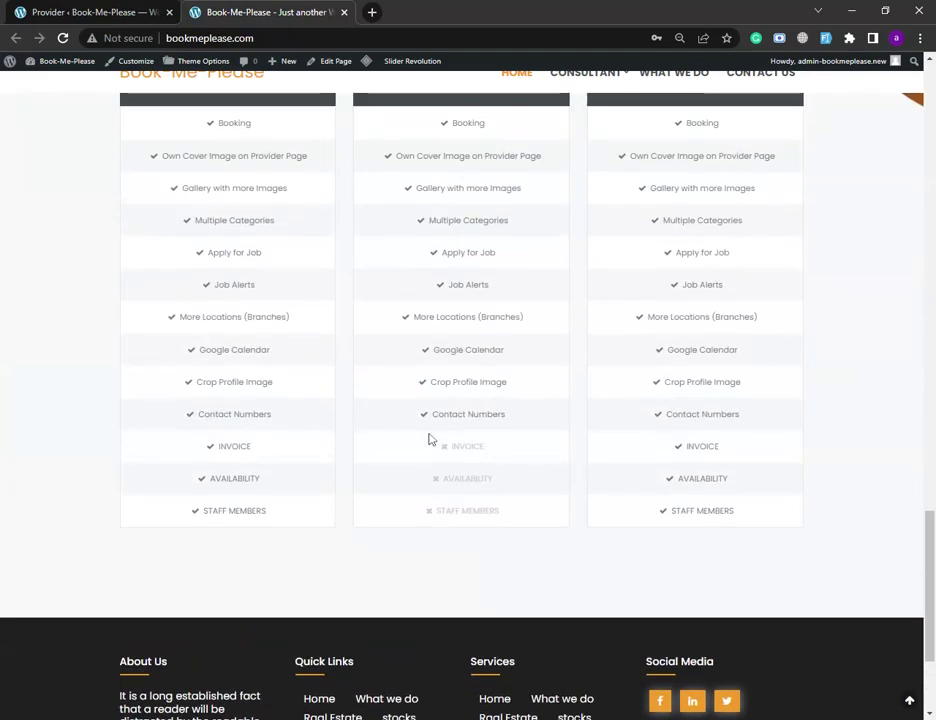
scroll(450, 300, "down", 2)
scroll(407, 380, "up", 3)
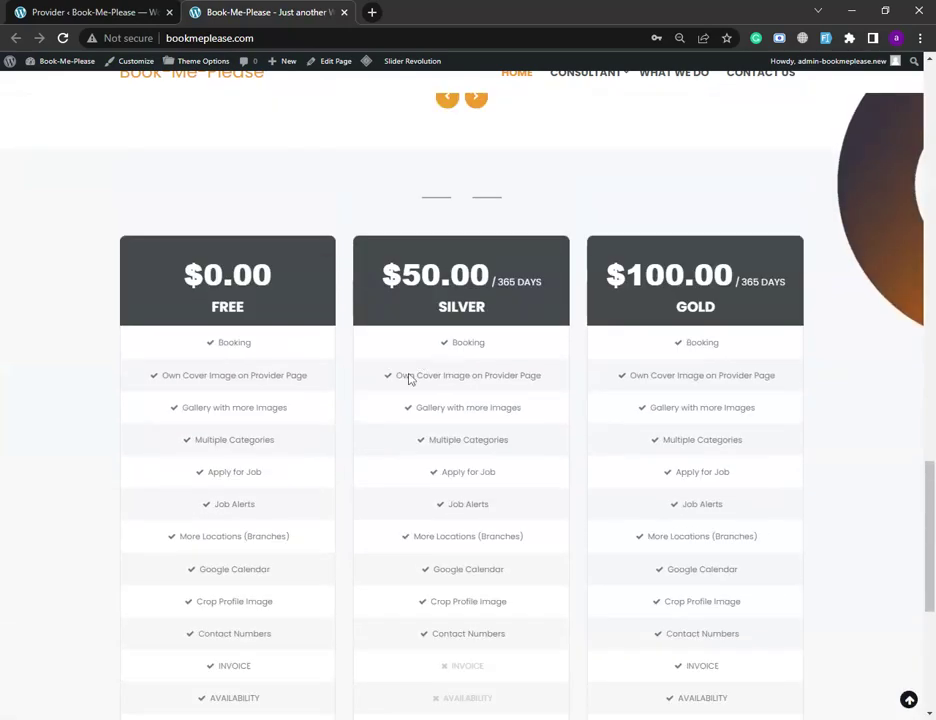
scroll(370, 400, "up", 2)
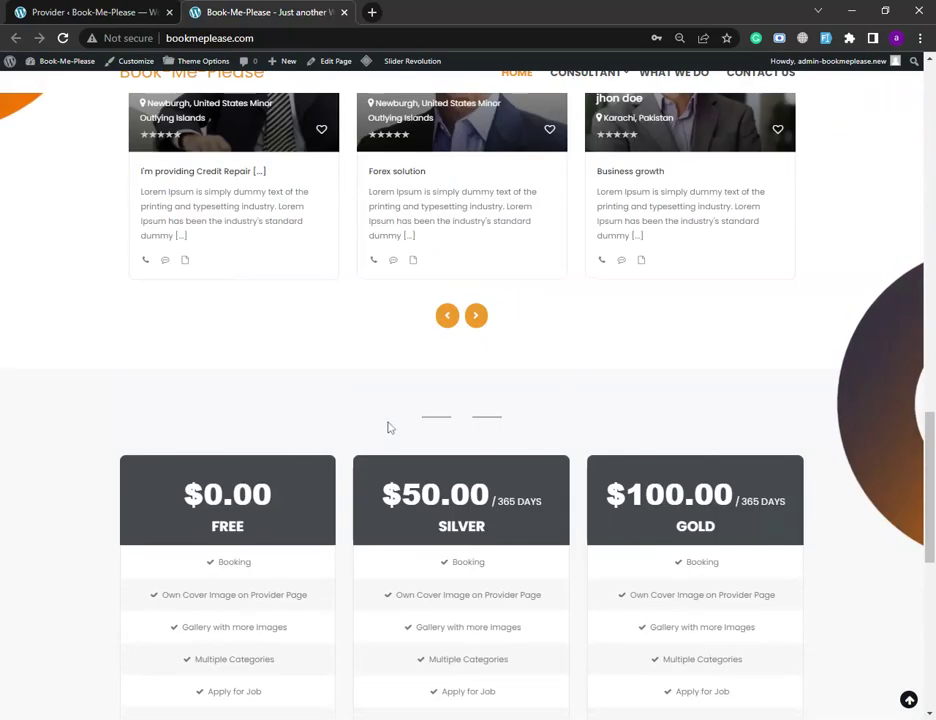
scroll(296, 435, "down", 1)
scroll(296, 435, "up", 1)
scroll(272, 426, "down", 4)
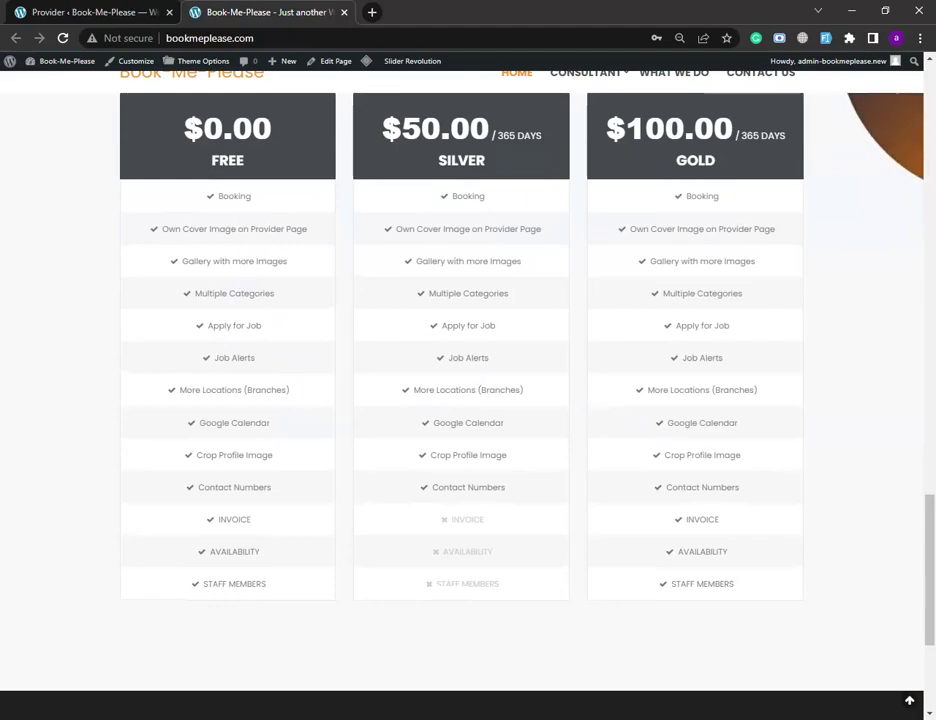
scroll(581, 505, "up", 5)
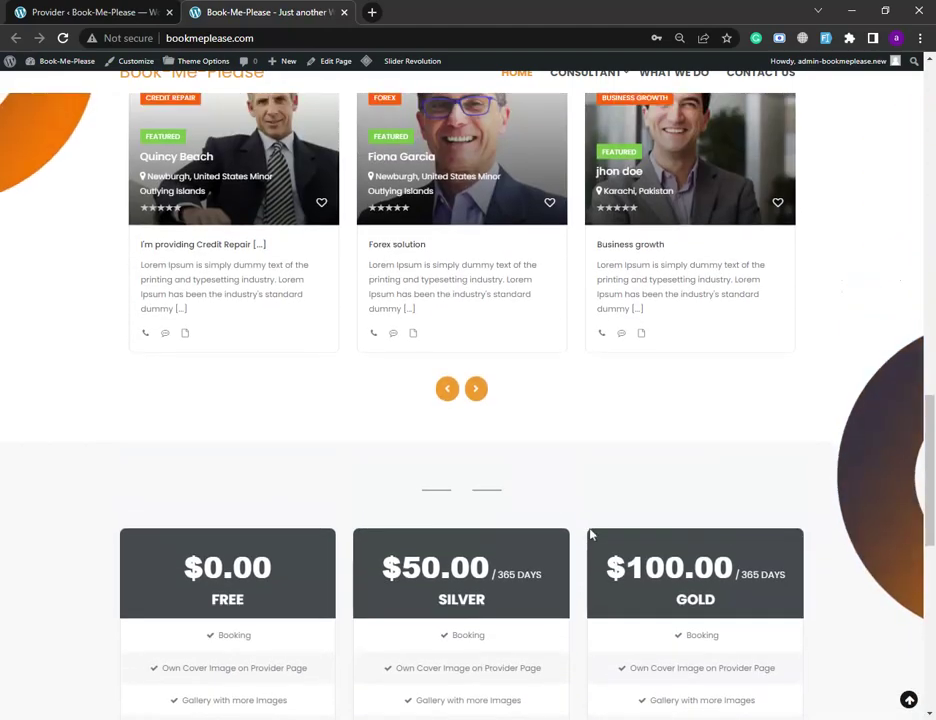
scroll(585, 539, "down", 8)
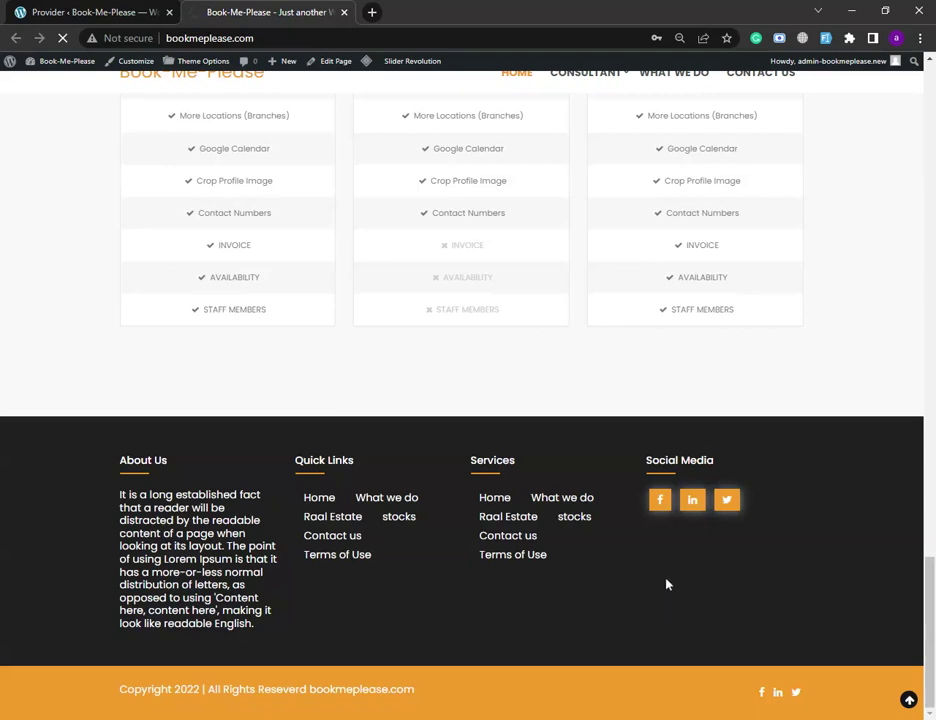
scroll(672, 560, "up", 2)
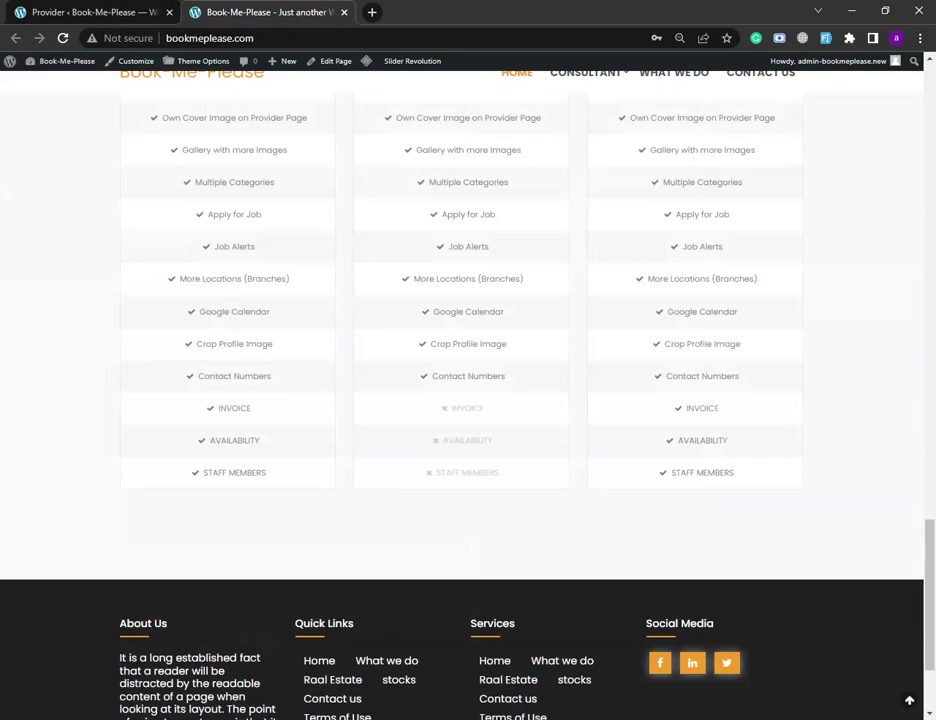
scroll(731, 351, "up", 5)
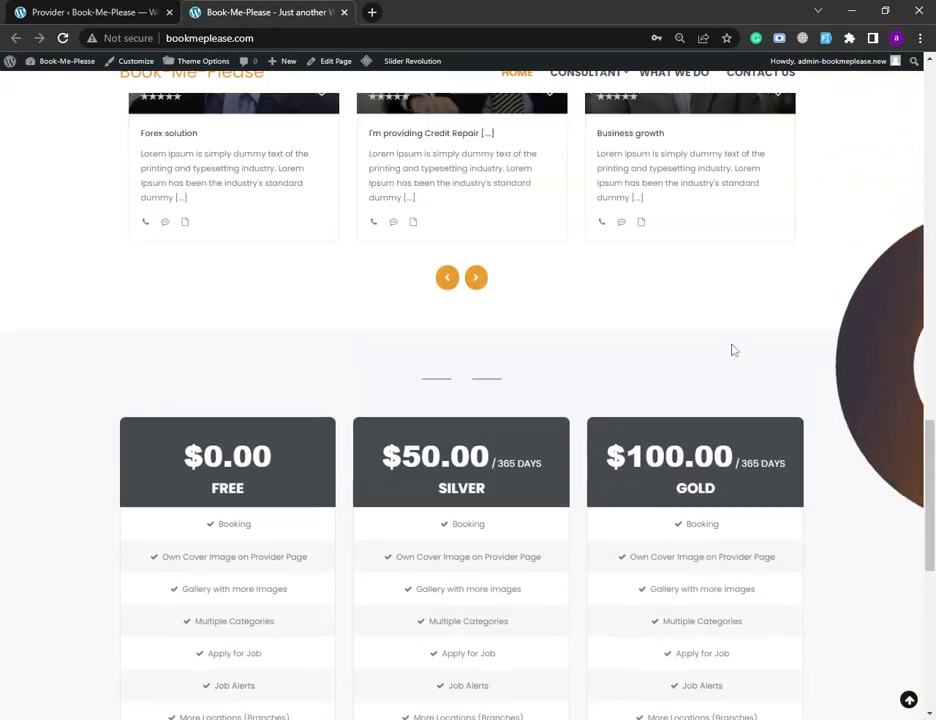
scroll(731, 351, "up", 10)
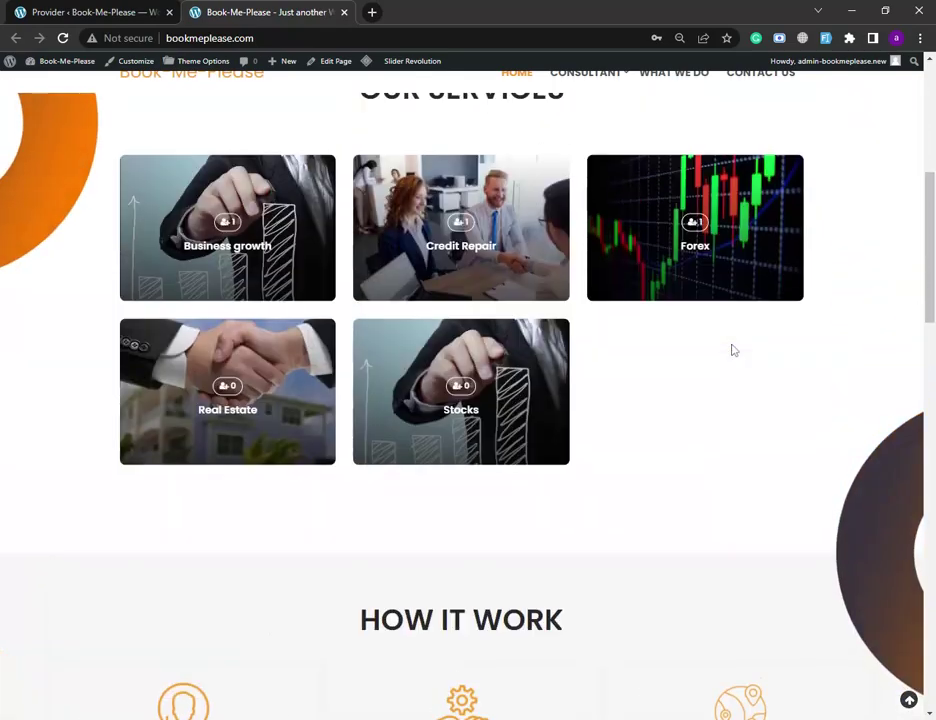
scroll(772, 356, "up", 3)
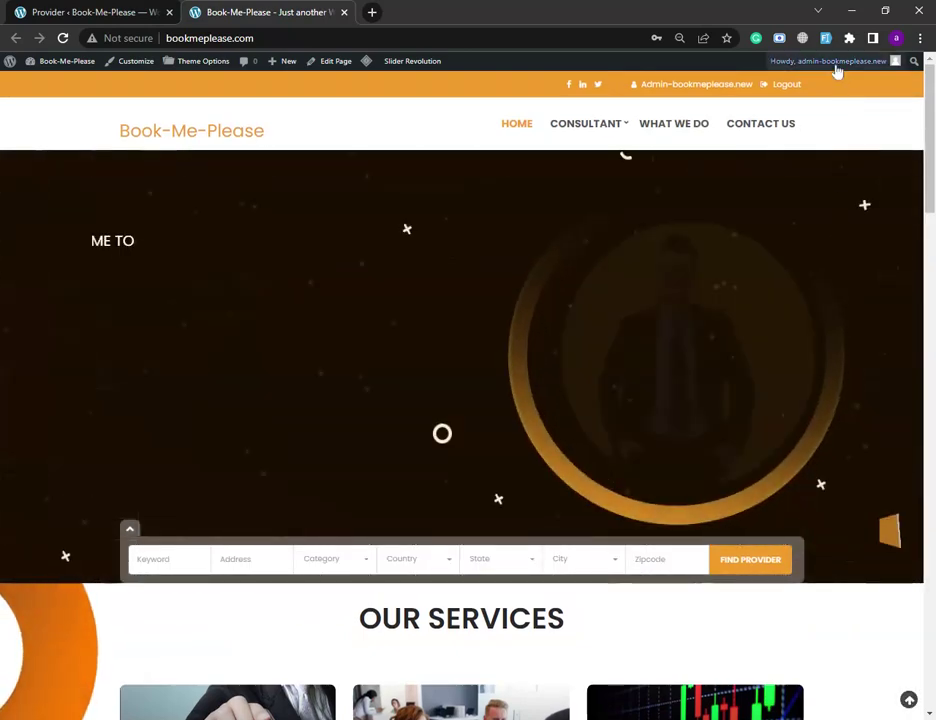
Step: Log out of the admin account and reload the home page without the wp-login path
mouse_move(836, 66)
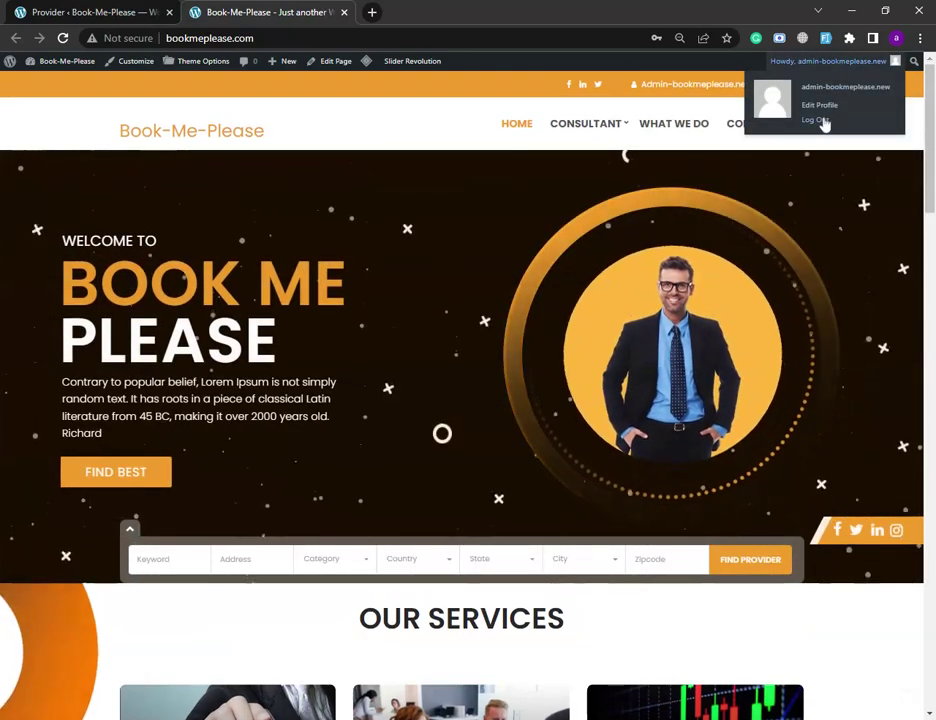
left_click(818, 120)
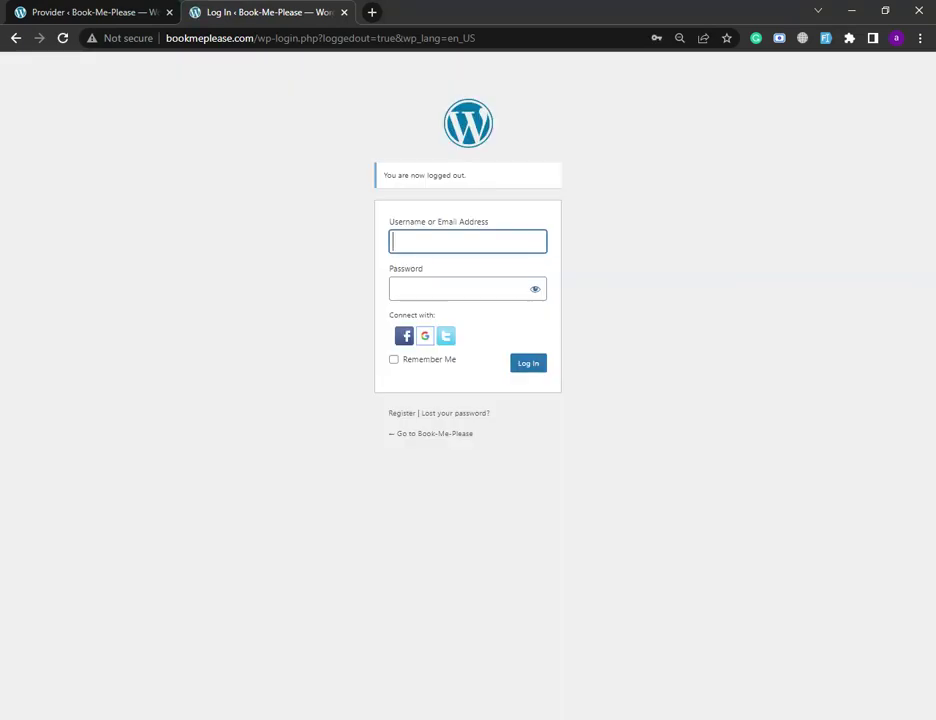
left_click_drag(257, 38, 657, 70)
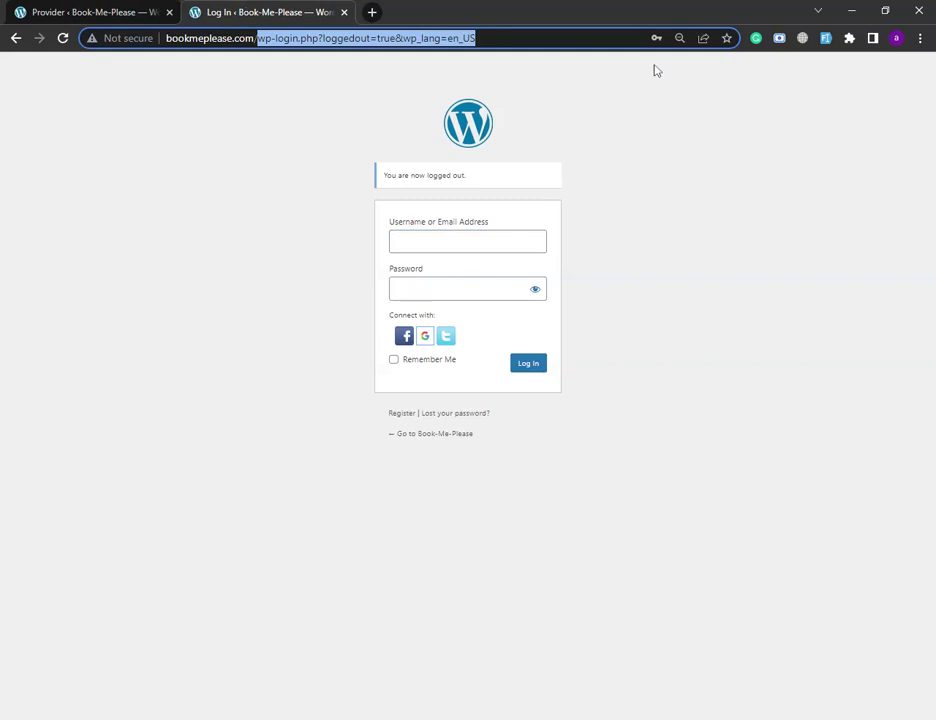
key("BackSpace")
key("Return")
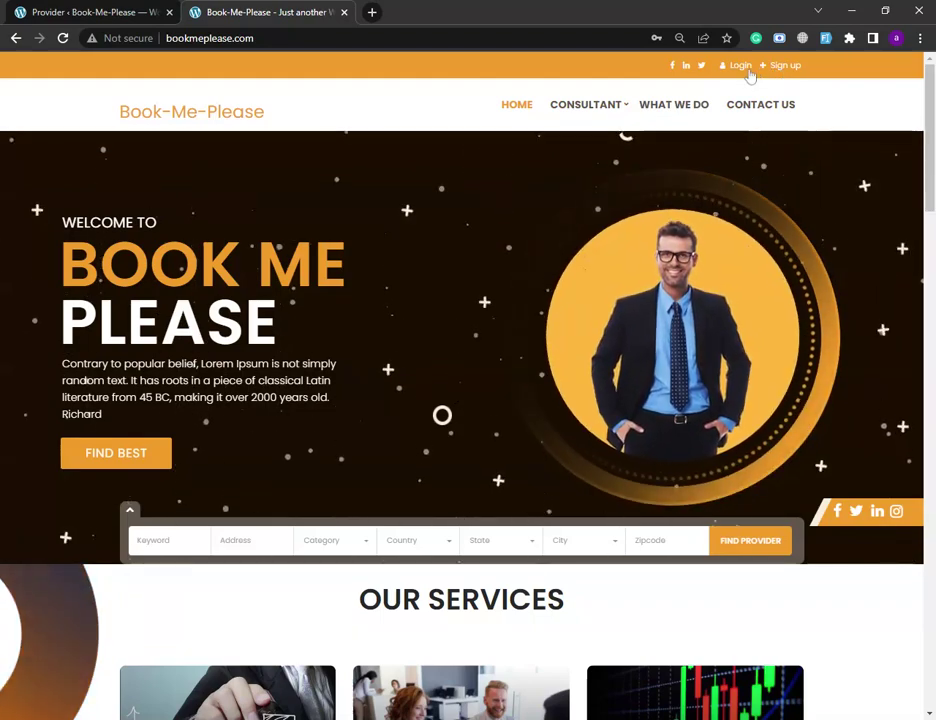
Step: Open and dismiss the Login modal, then bring up the Sign up form with Provider fields
left_click(742, 68)
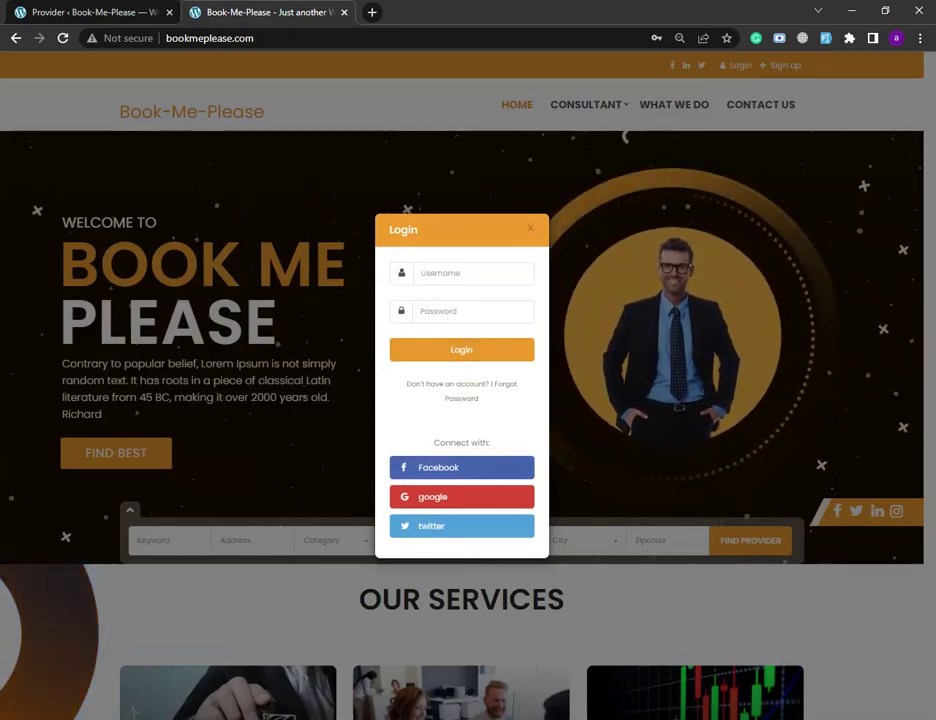
left_click(535, 237)
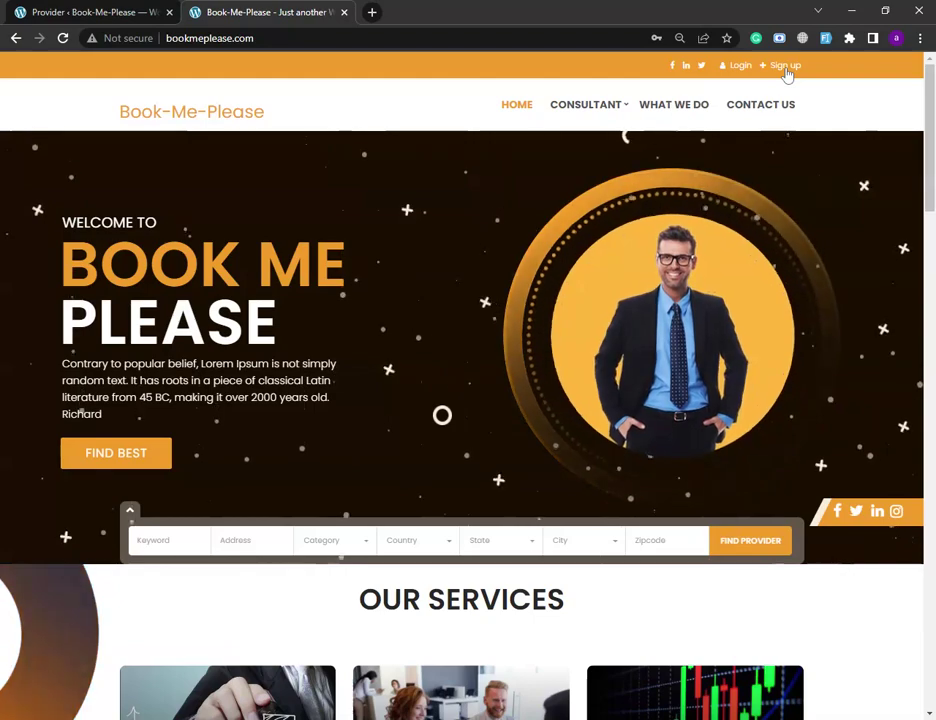
left_click(786, 67)
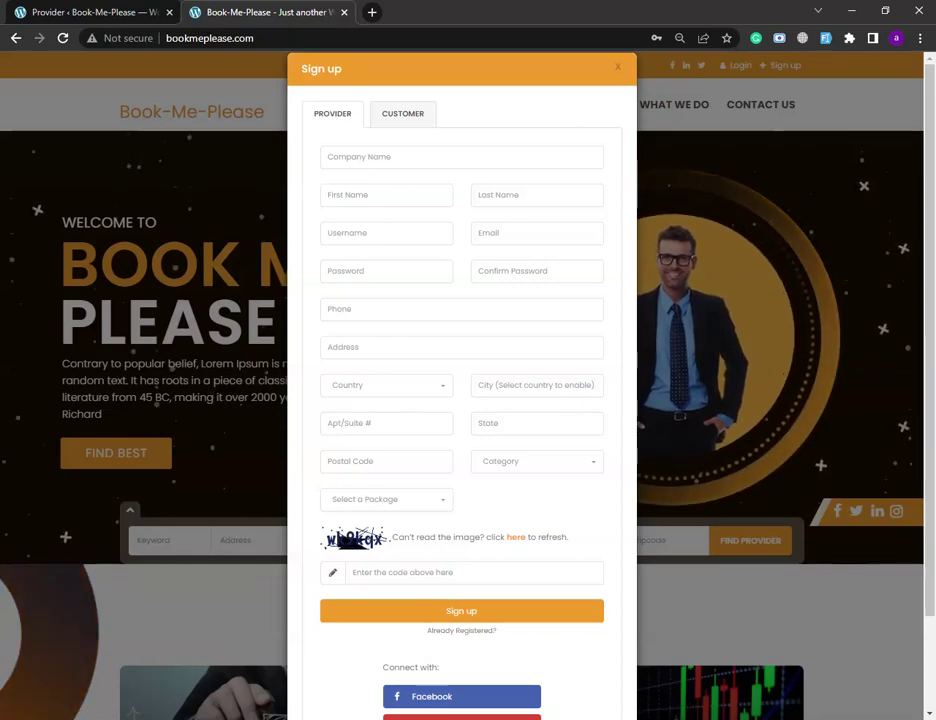
Step: Toggle to Customer and back to Provider, then auto-fill the provider fields with sample data
left_click(406, 123)
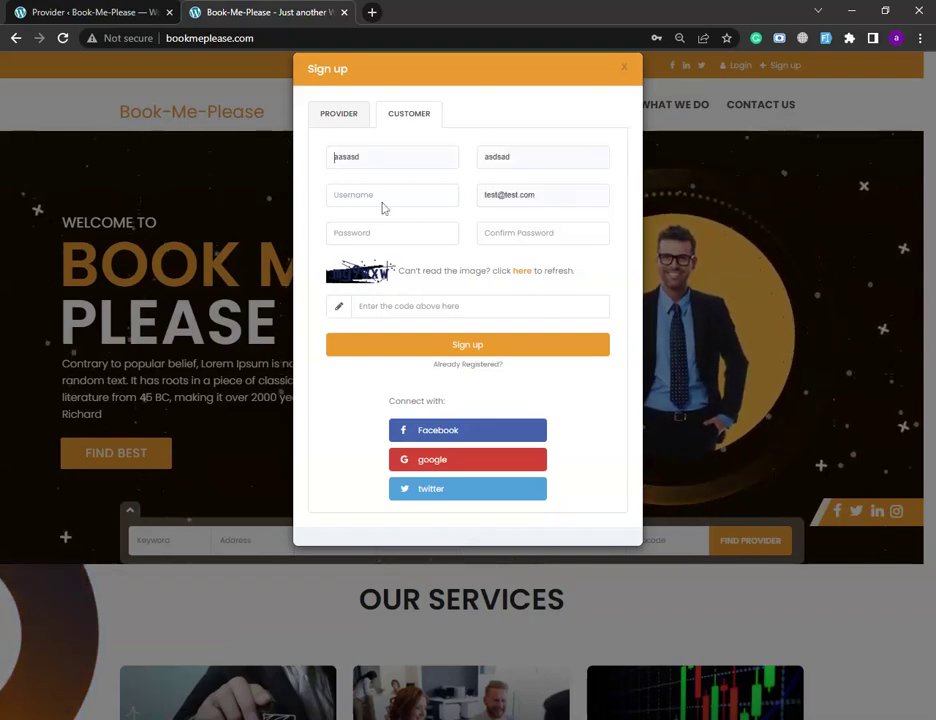
left_click(336, 113)
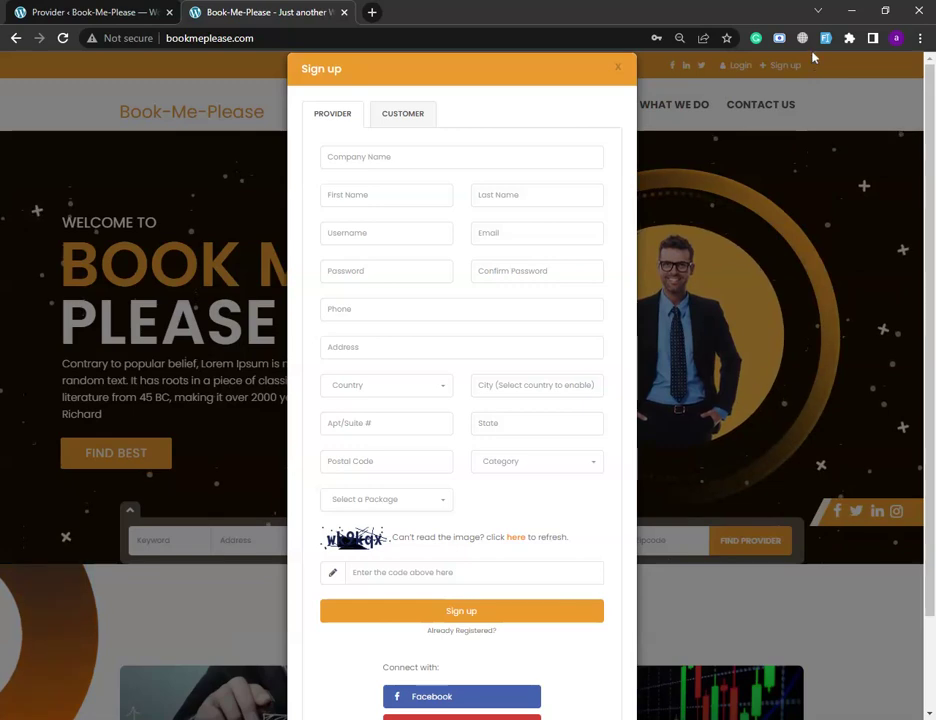
left_click(825, 40)
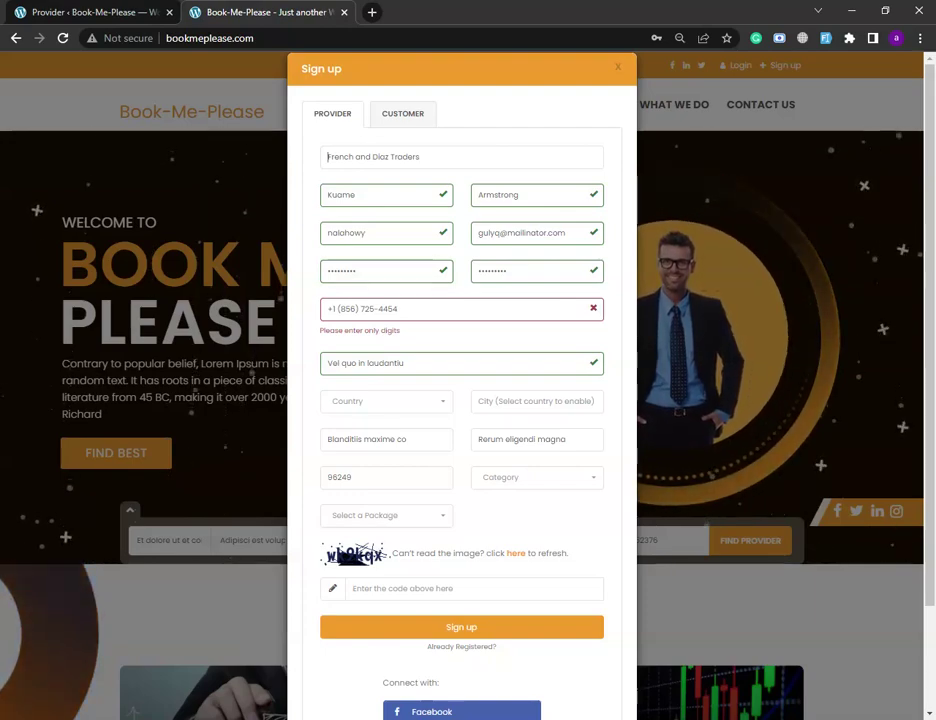
Step: Replace the company name with 'forex extra' and move through the name, email and password fields
key("ctrl+a")
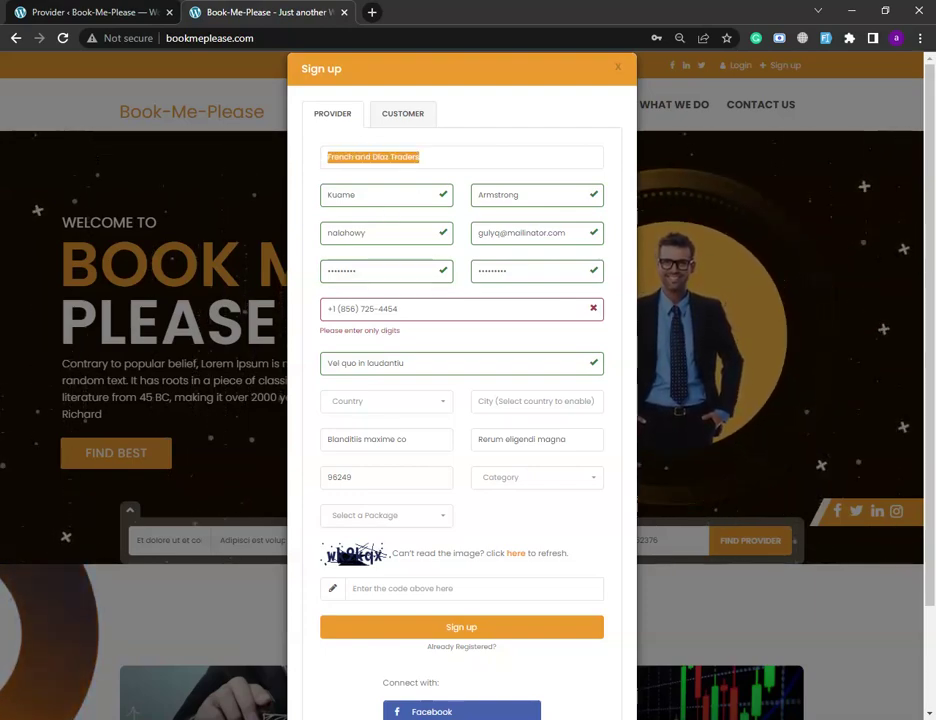
key("BackSpace")
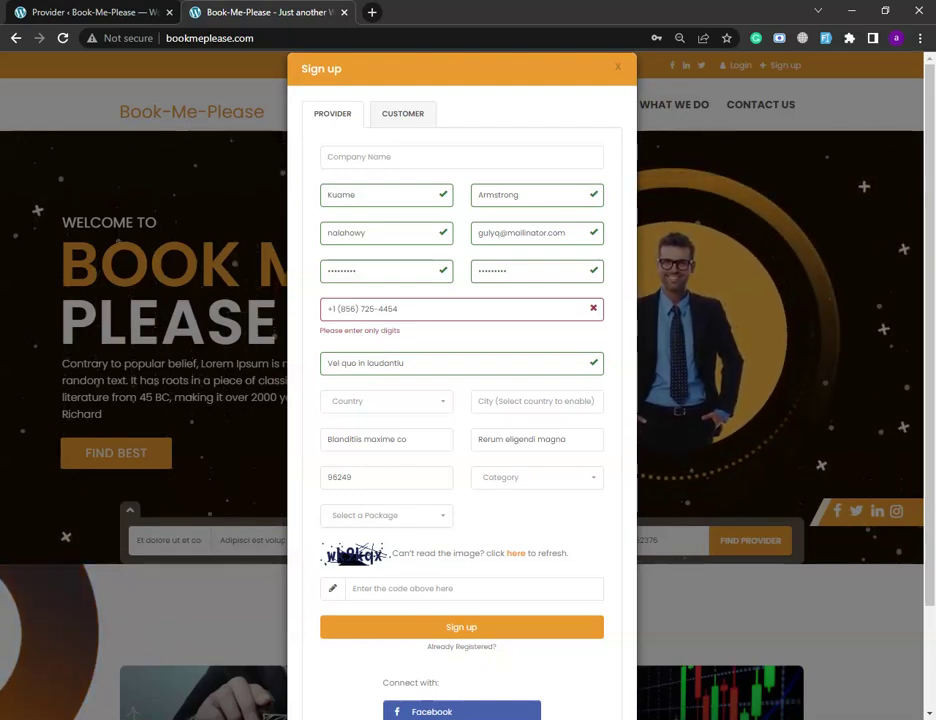
type("fore")
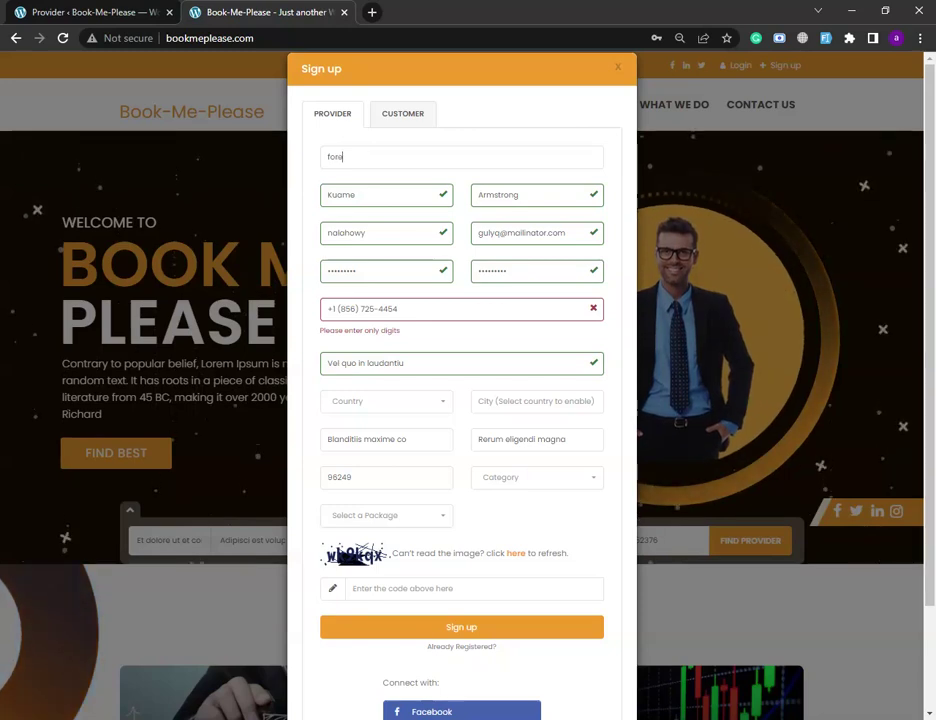
type("x ex")
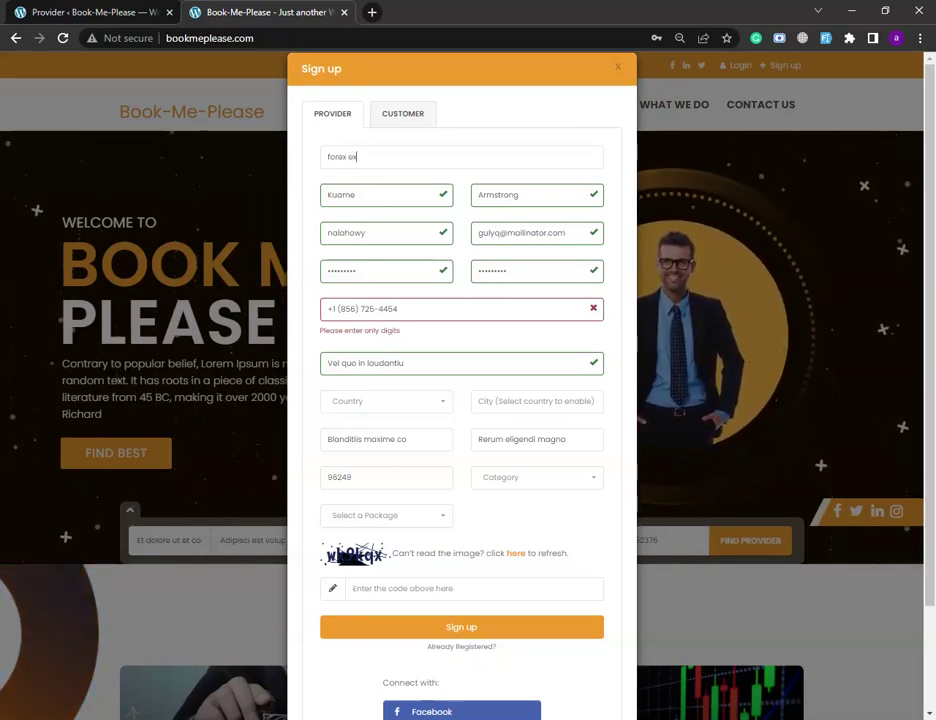
type("tra")
key("Tab")
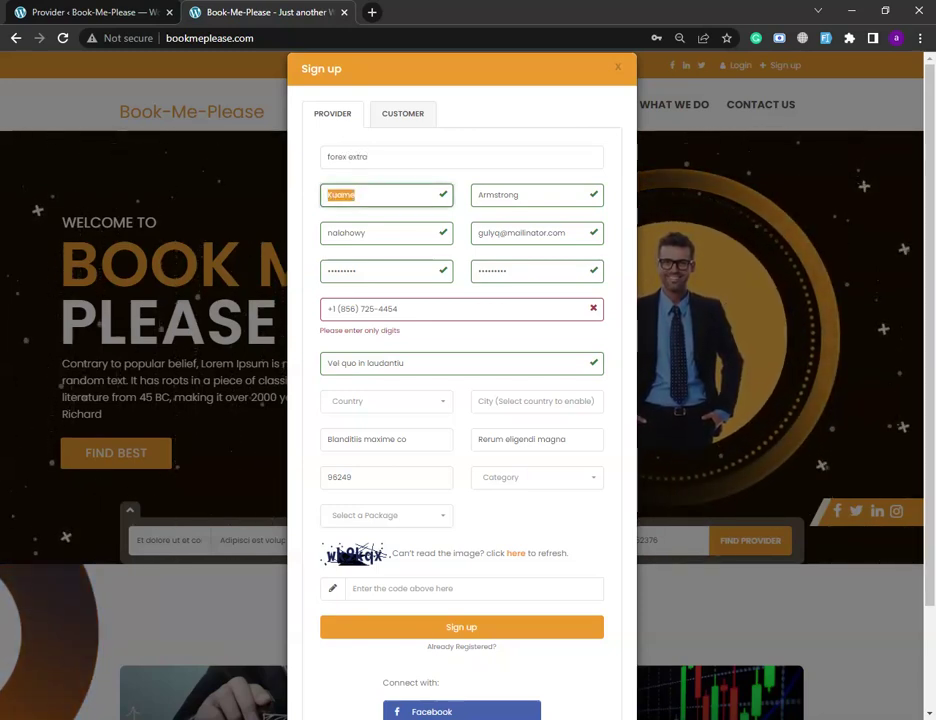
key("Tab")
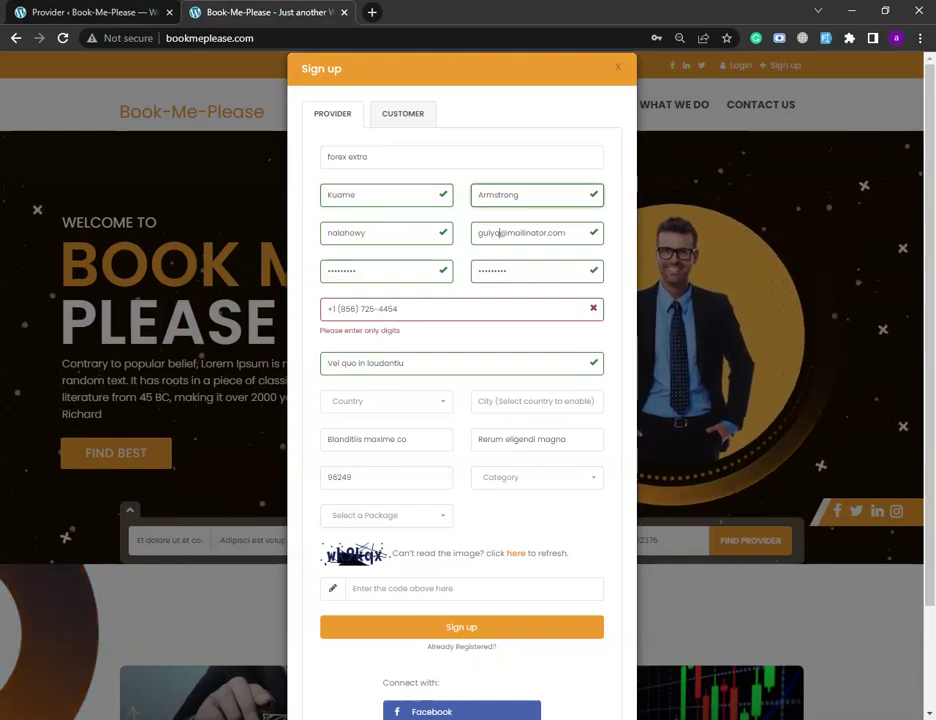
left_click(499, 232)
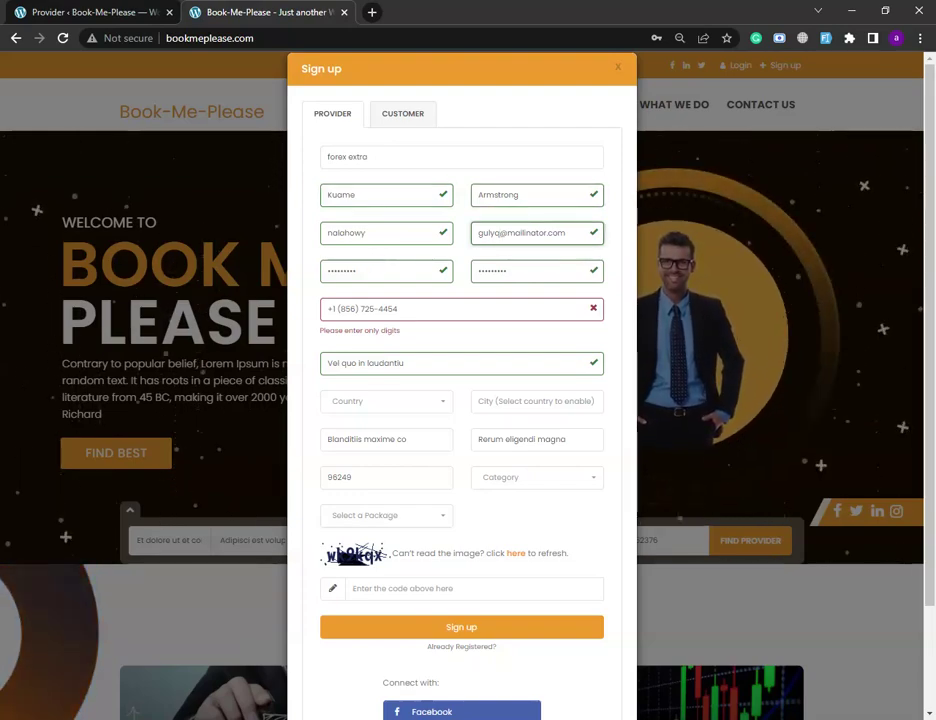
key("shift+Tab")
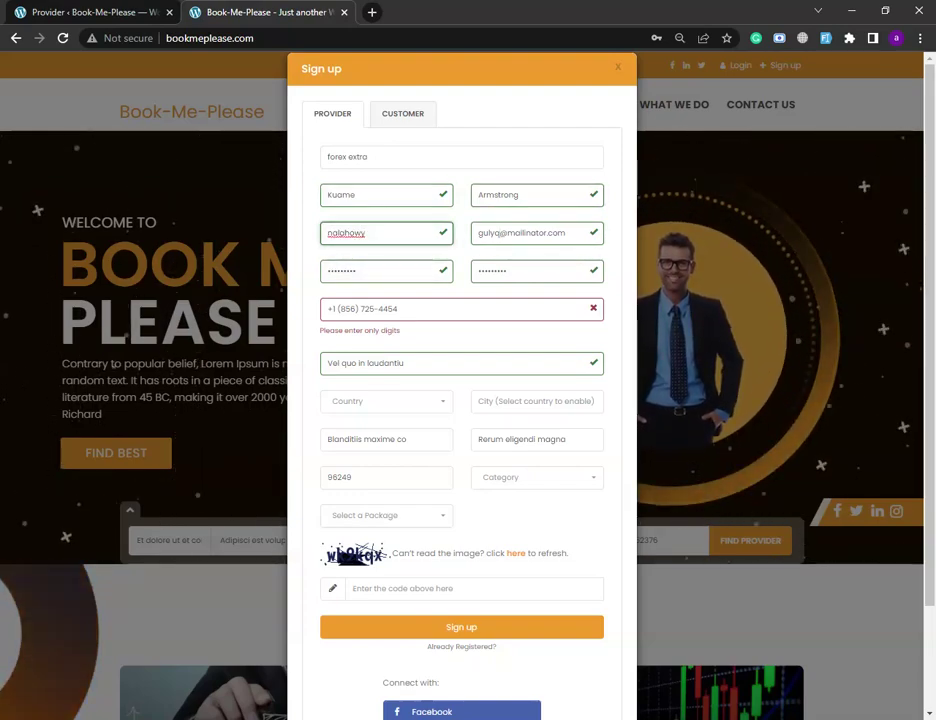
left_click(490, 271)
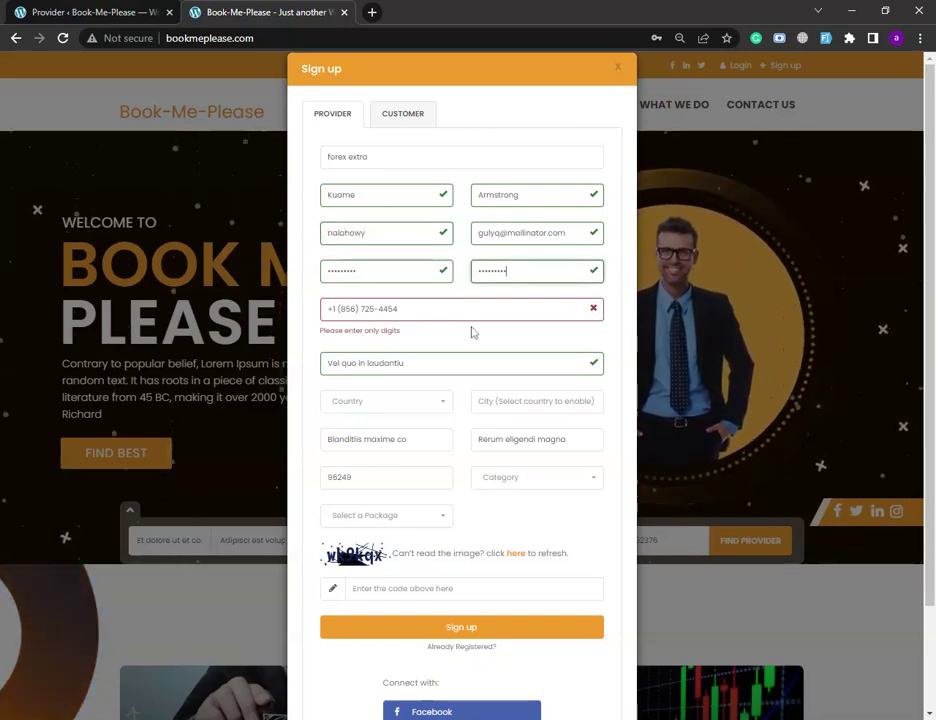
Step: Re-enter the phone number as digits only, removing the leading plus
left_click(398, 309)
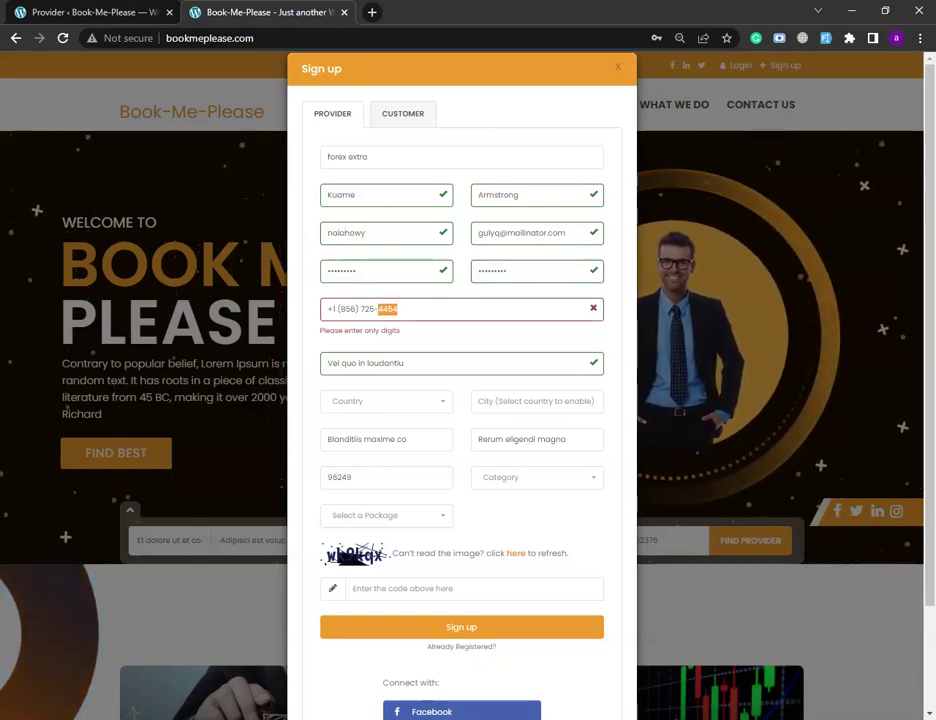
key("ctrl+shift+Left")
key("ctrl+shift+Left")
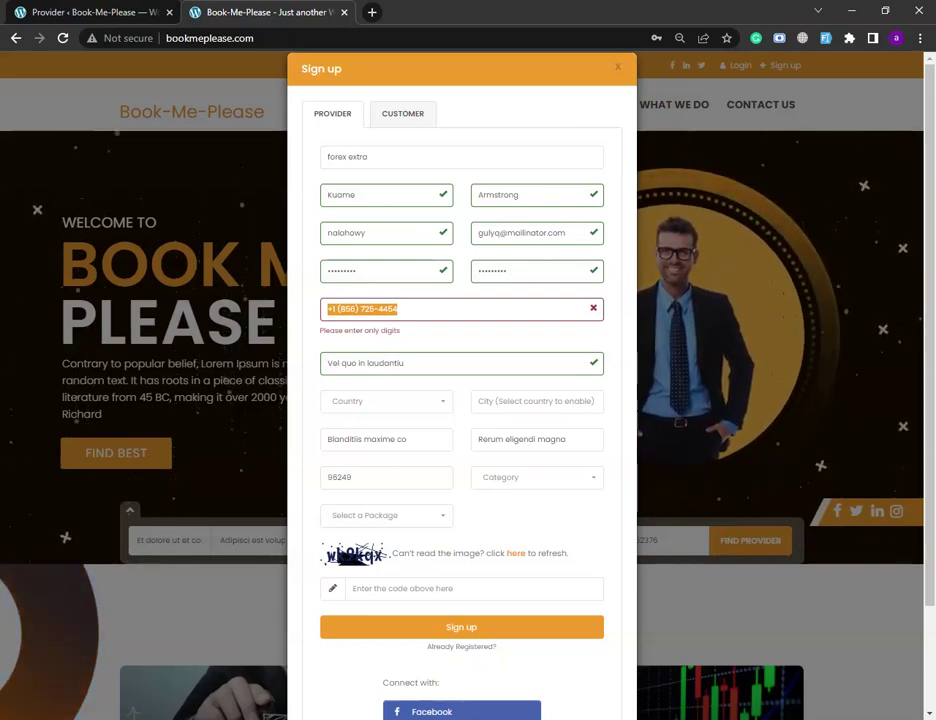
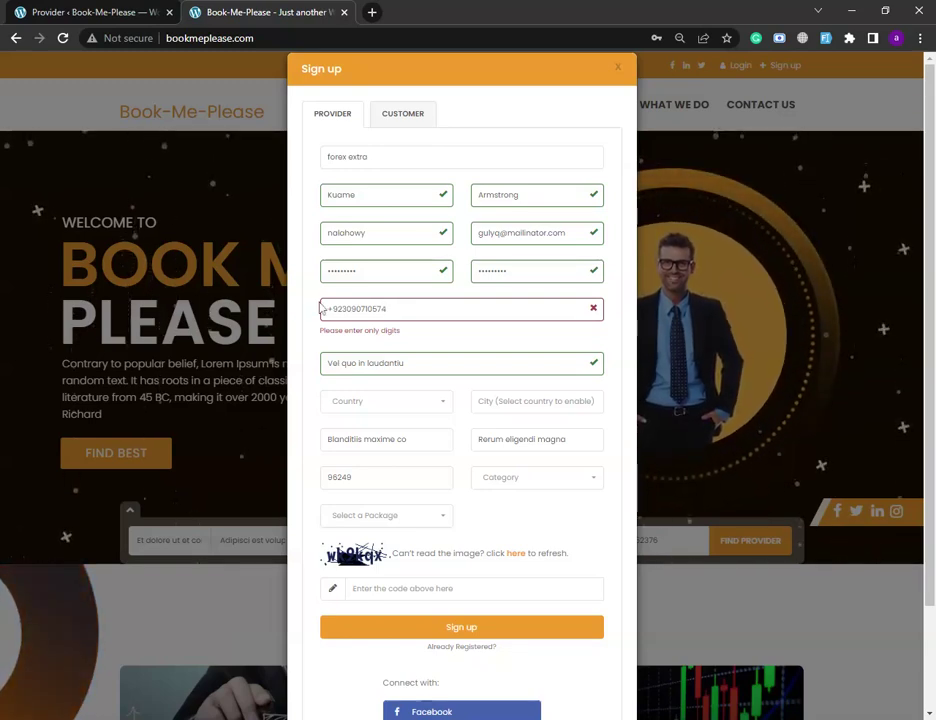
key("Delete")
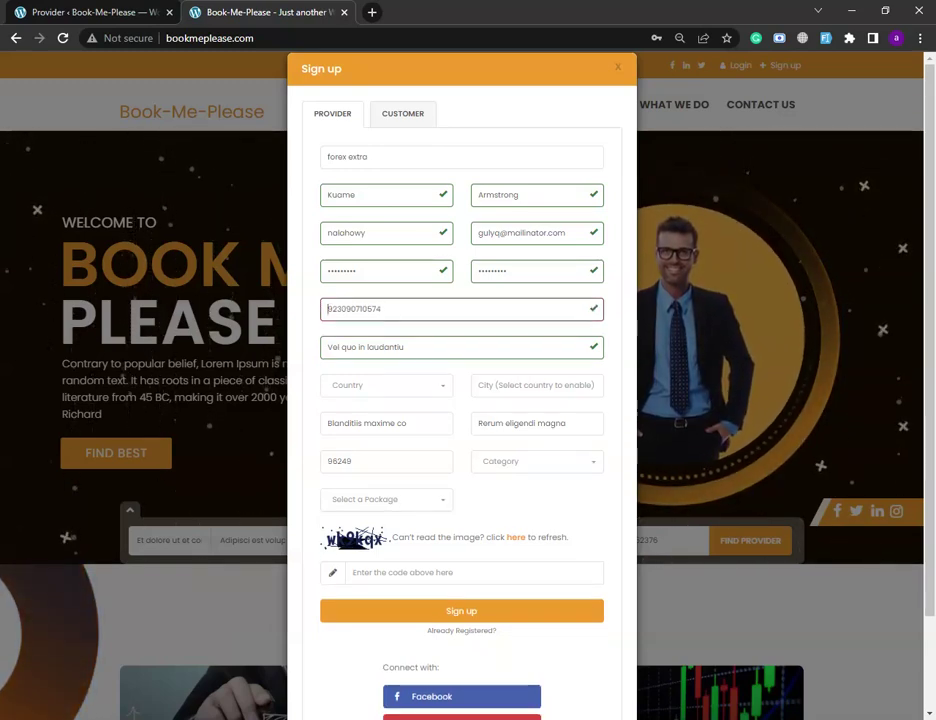
Step: Select the existing address text and open the provider Category list
left_click(460, 347)
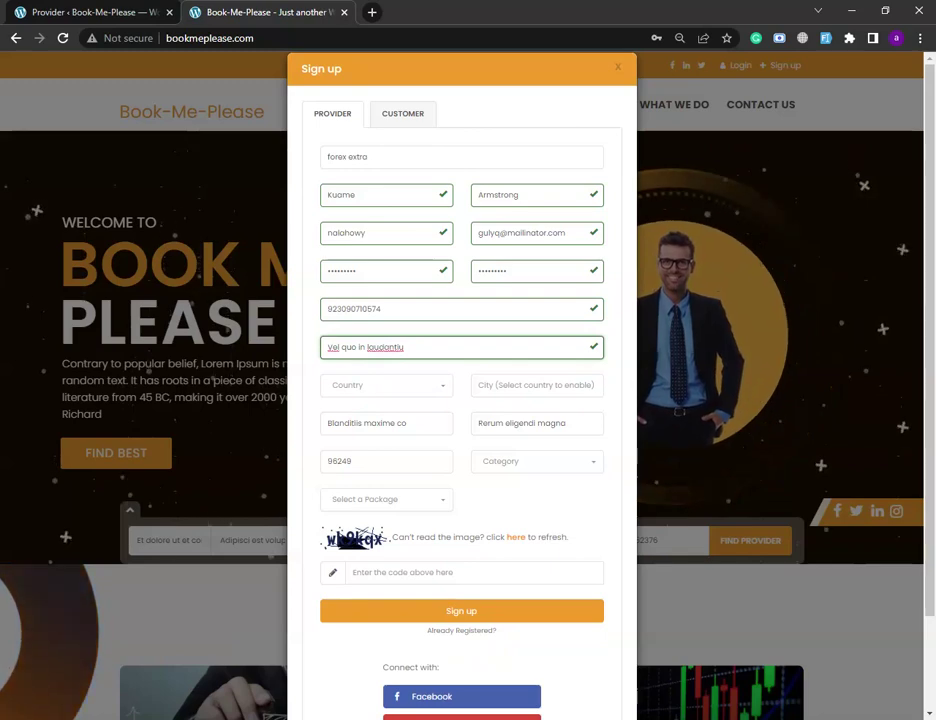
key("ctrl+shift+Left")
key("ctrl+shift+Left")
key("ctrl+shift+Left")
key("ctrl+shift+Left")
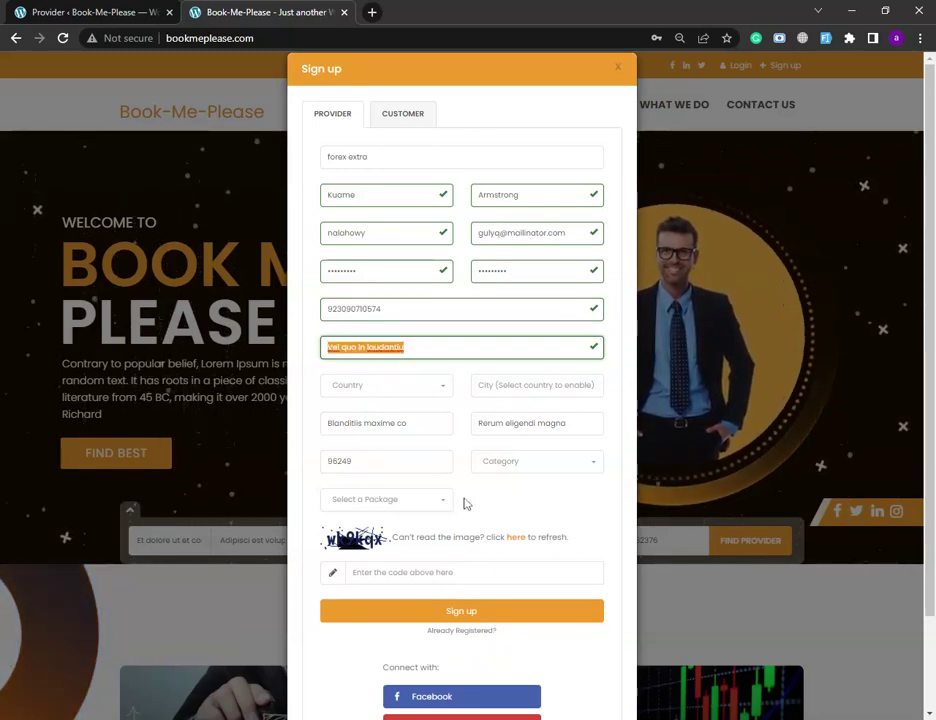
left_click(540, 462)
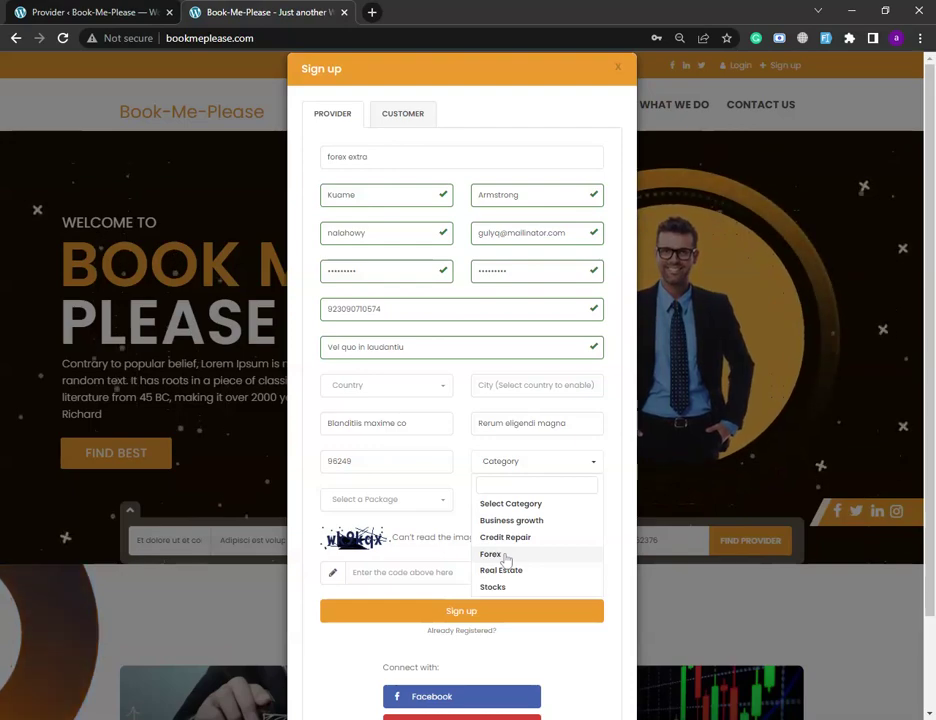
Step: Choose Forex as the category and Free as the package
left_click(506, 556)
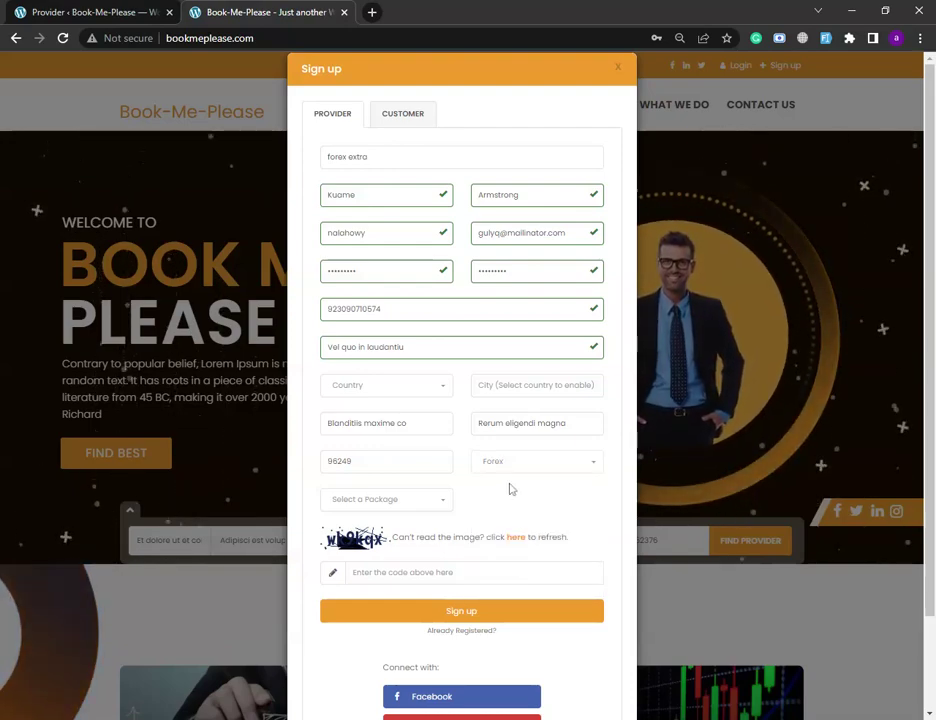
left_click(391, 503)
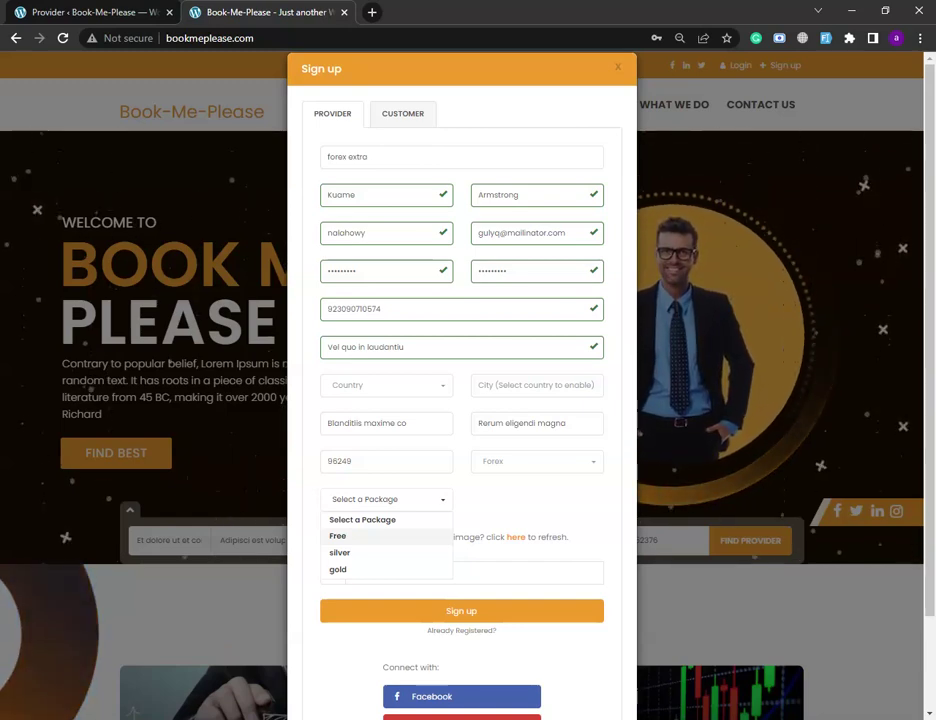
left_click(338, 536)
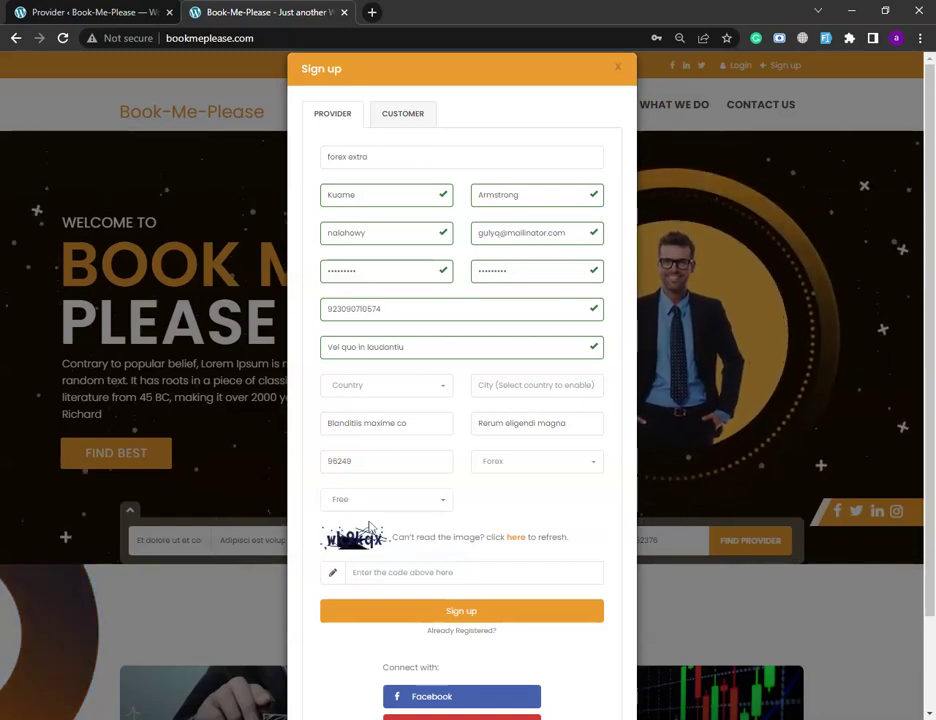
Step: Open and close the Country list, then delete the dummy address text
left_click(372, 390)
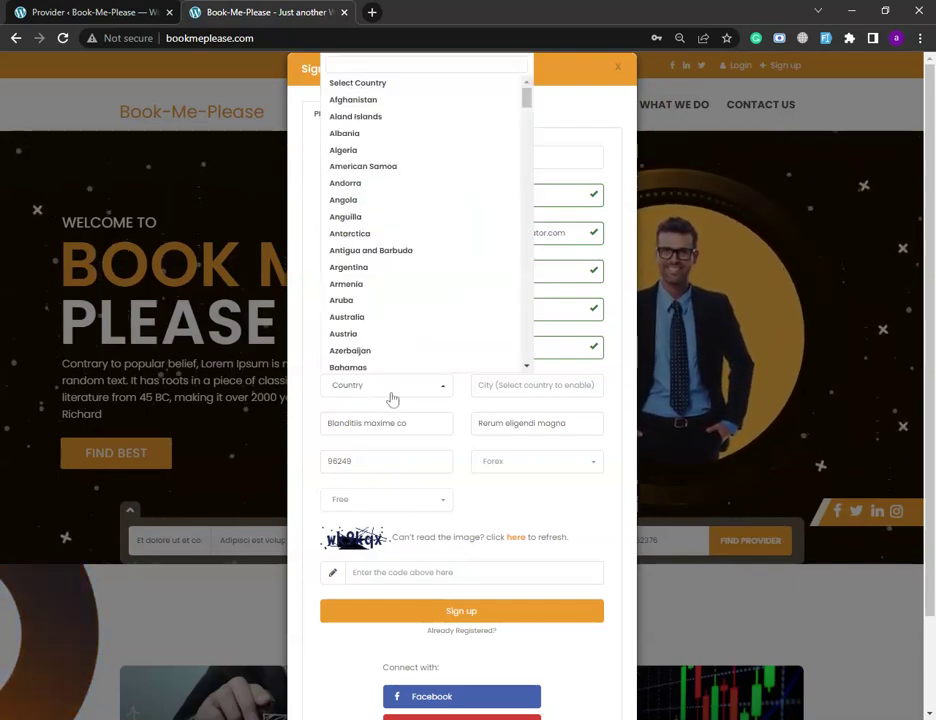
left_click(372, 388)
left_click_drag(327, 347, 404, 347)
key("BackSpace")
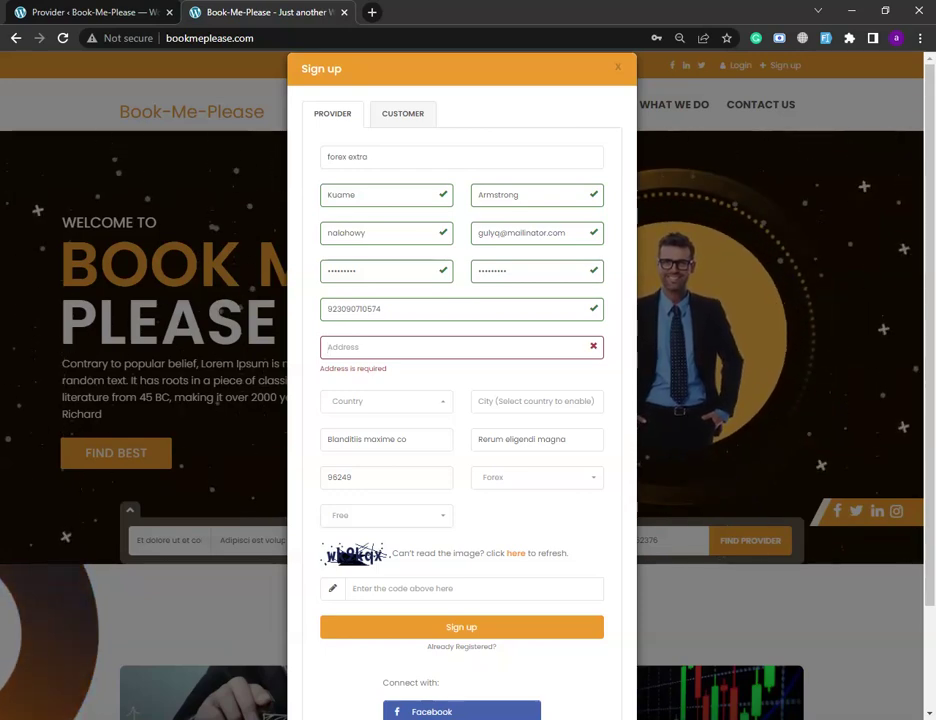
Step: Try typing 'nazimabad' as the address, then clear the field again
type("north")
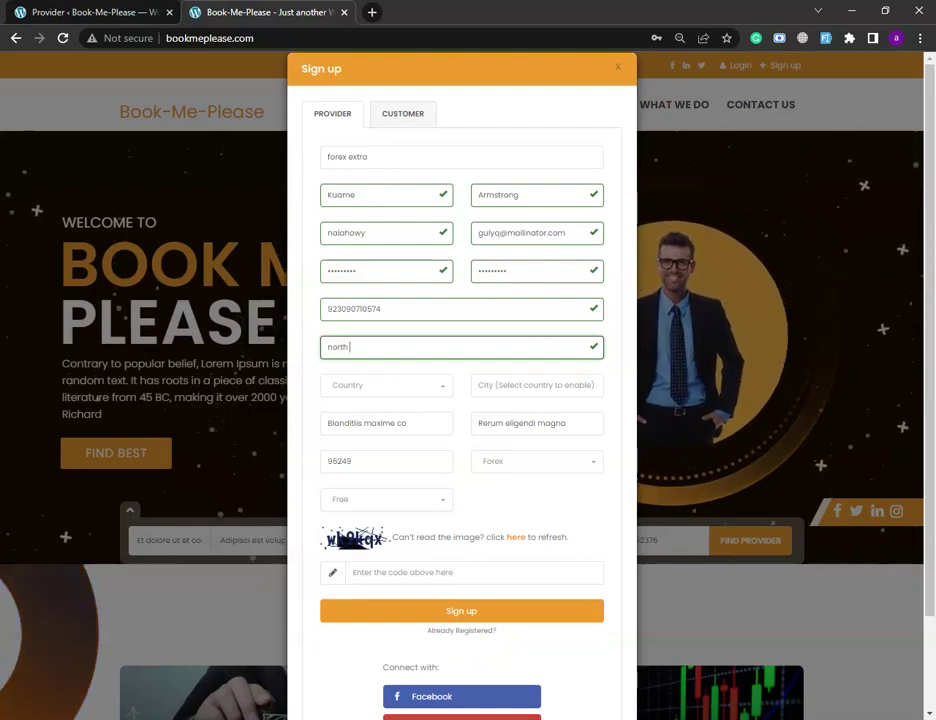
key("BackSpace")
key("BackSpace")
key("BackSpace")
key("BackSpace")
key("BackSpace")
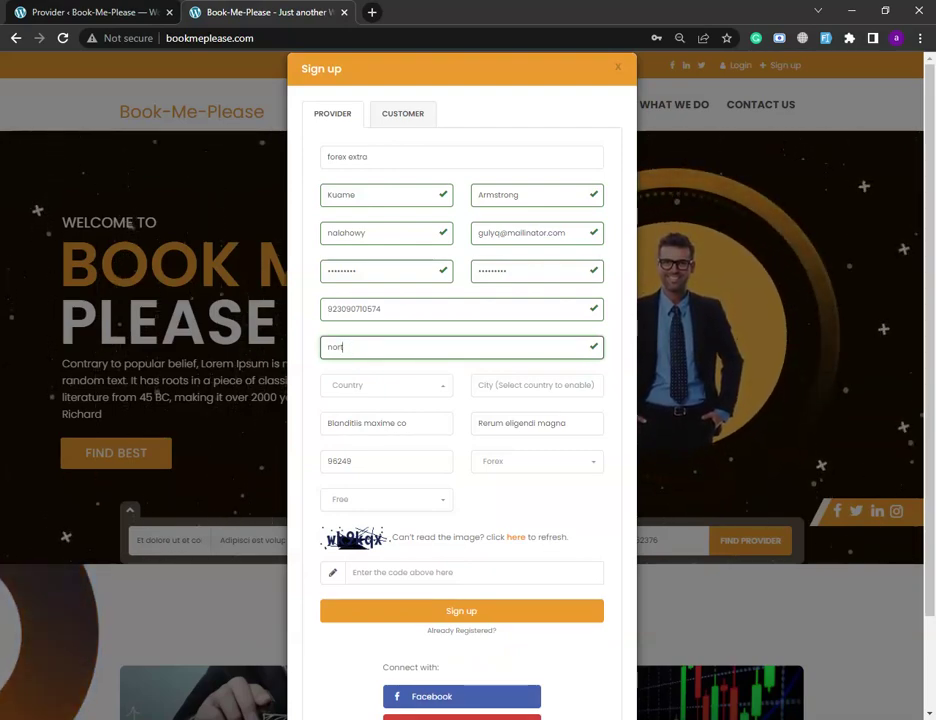
type("n")
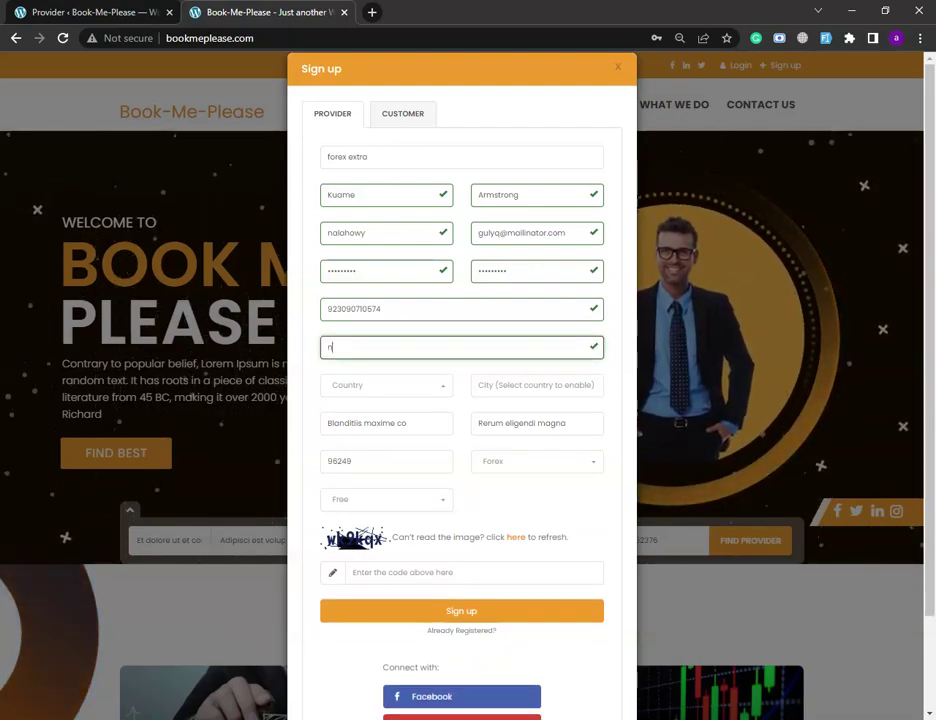
type("azim")
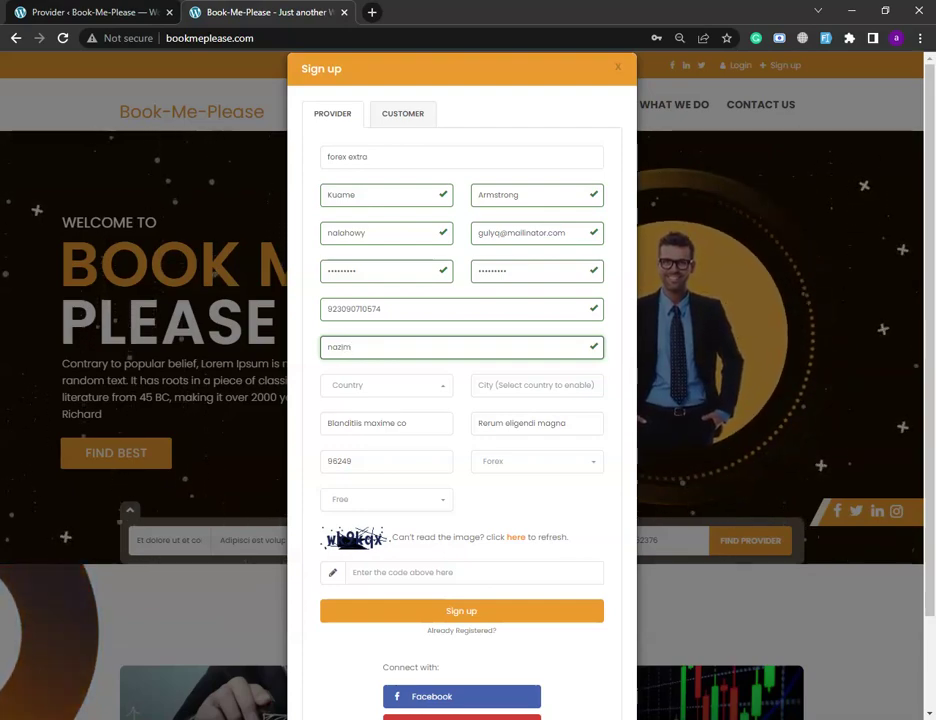
type("aba")
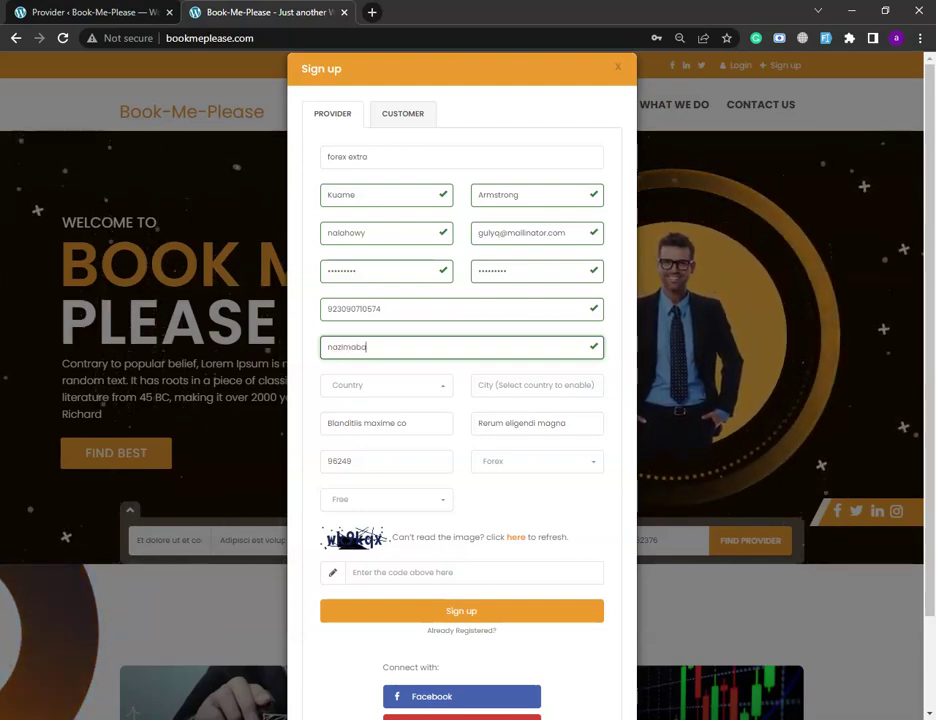
type("d")
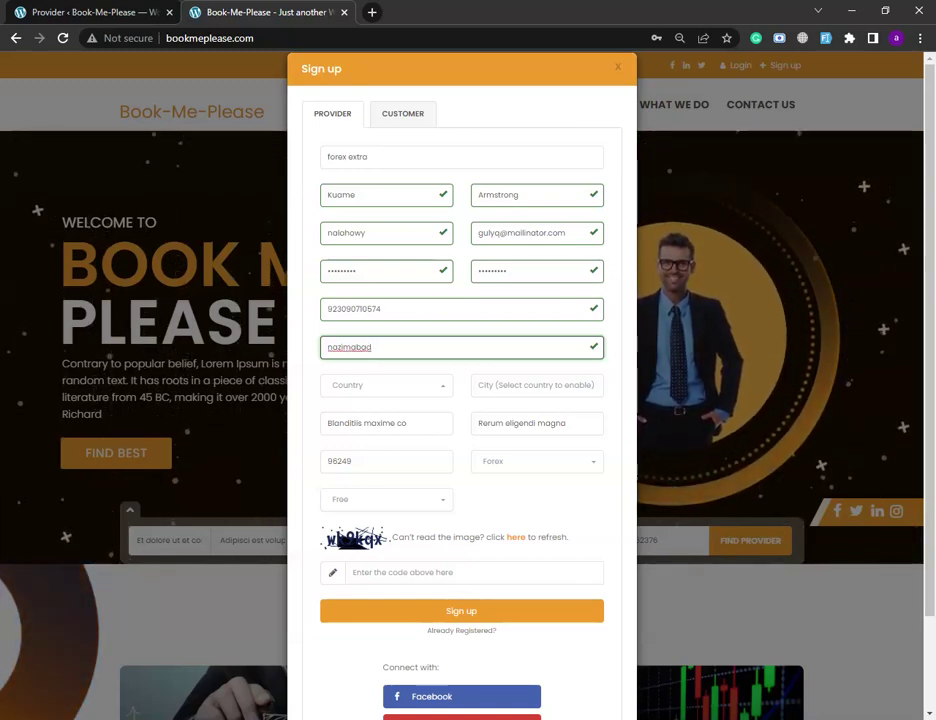
double_click(344, 346)
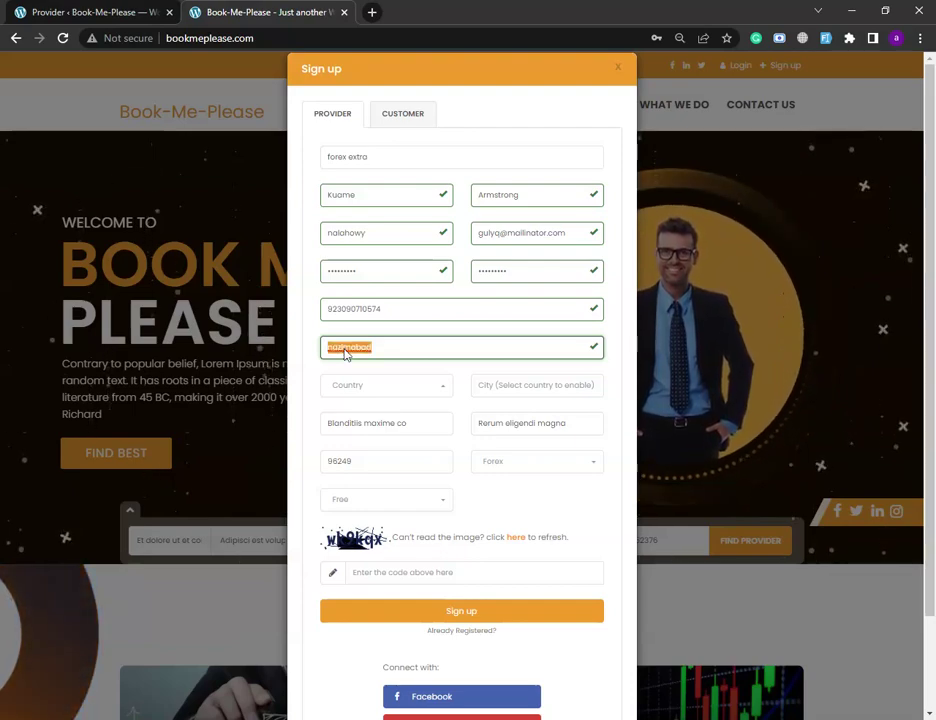
type("Nazimabad")
key("ctrl+a")
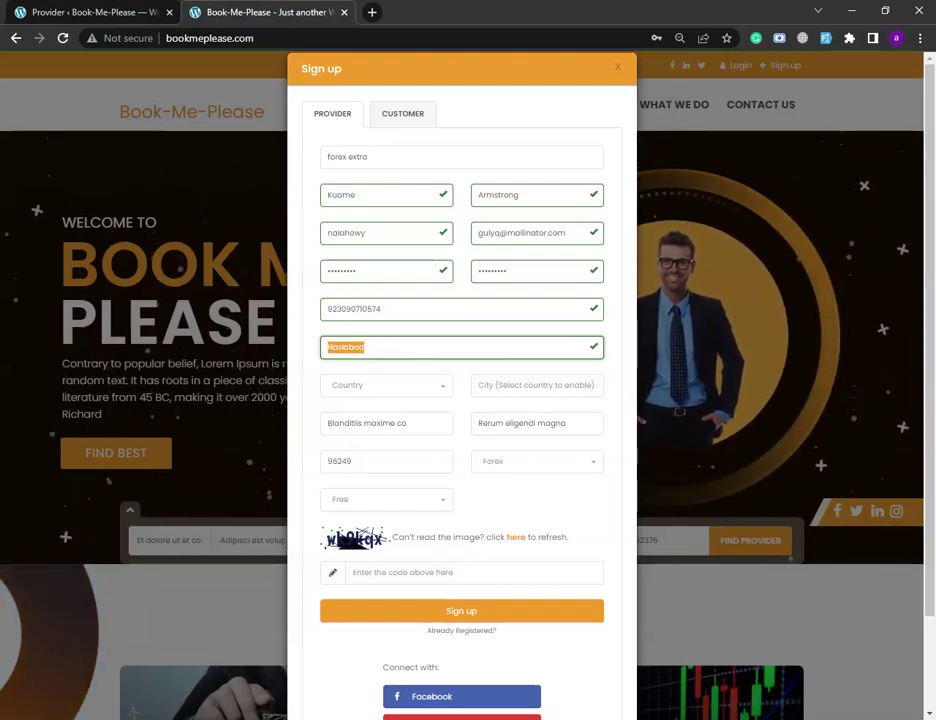
key("BackSpace")
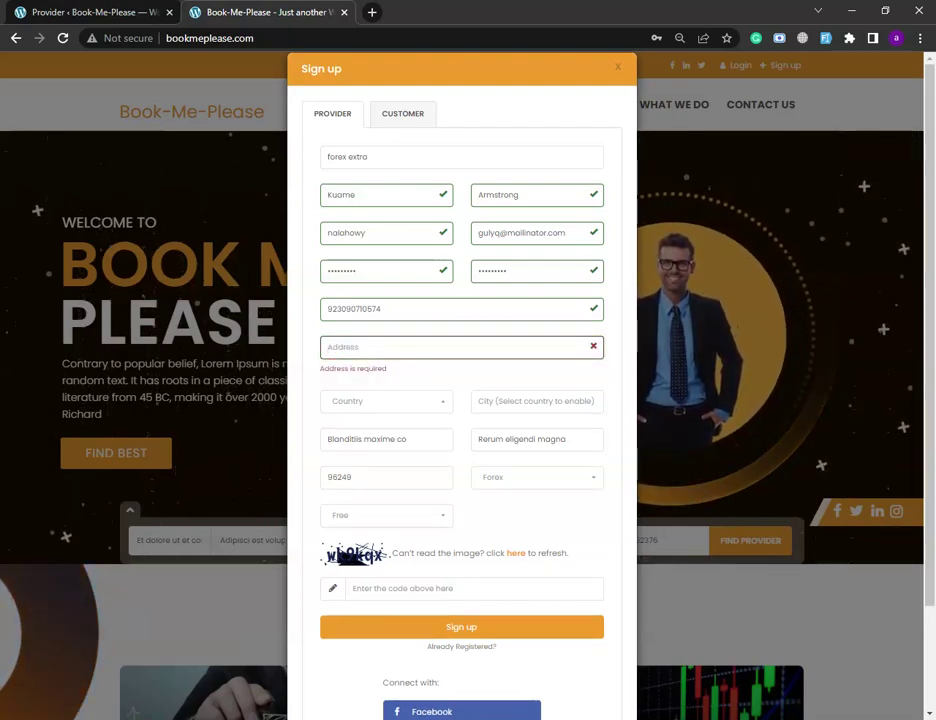
Step: Leave the address blank so it is flagged required, checking the postcode before returning
left_click(388, 439)
left_click(352, 477)
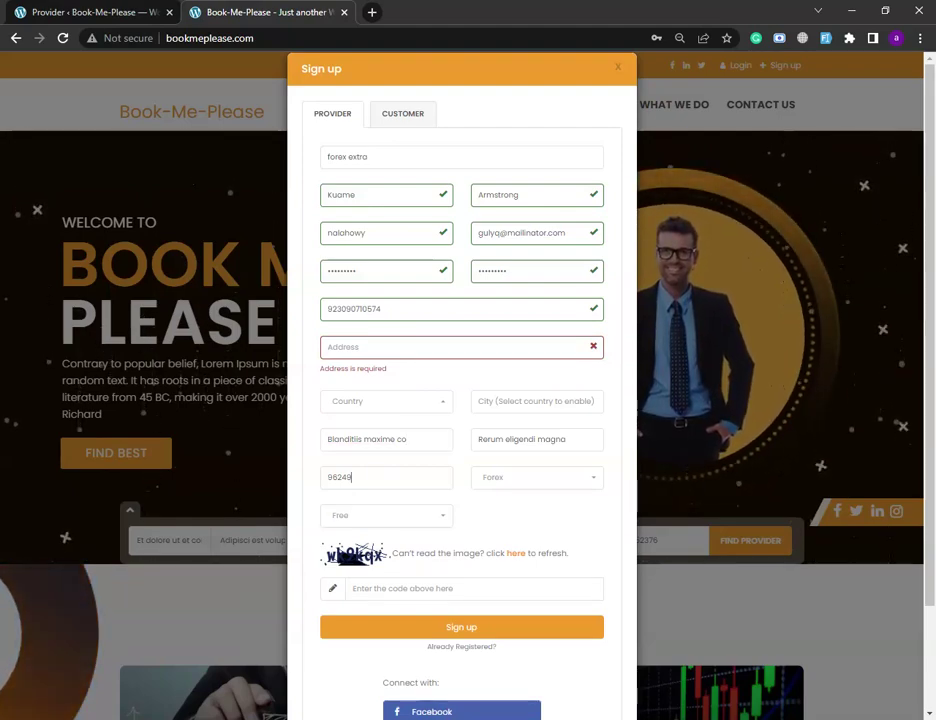
key("ctrl+a")
left_click(412, 352)
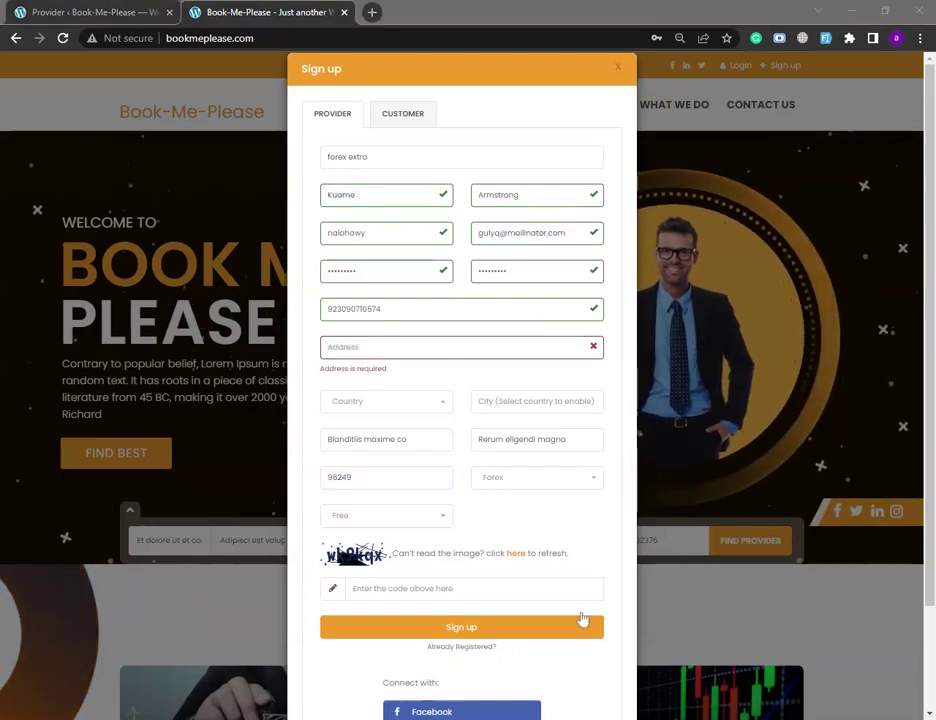
Step: Autocomplete the address to Kharkiv National University, keep Ukraine as country, and refresh the captcha
type("nort kara")
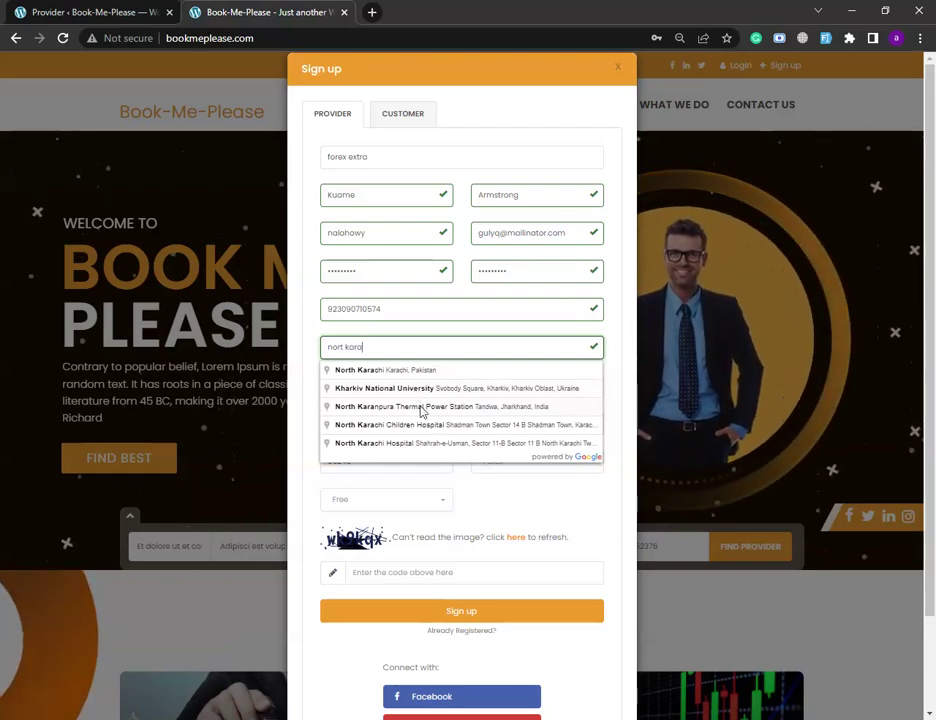
left_click(420, 389)
left_click(418, 390)
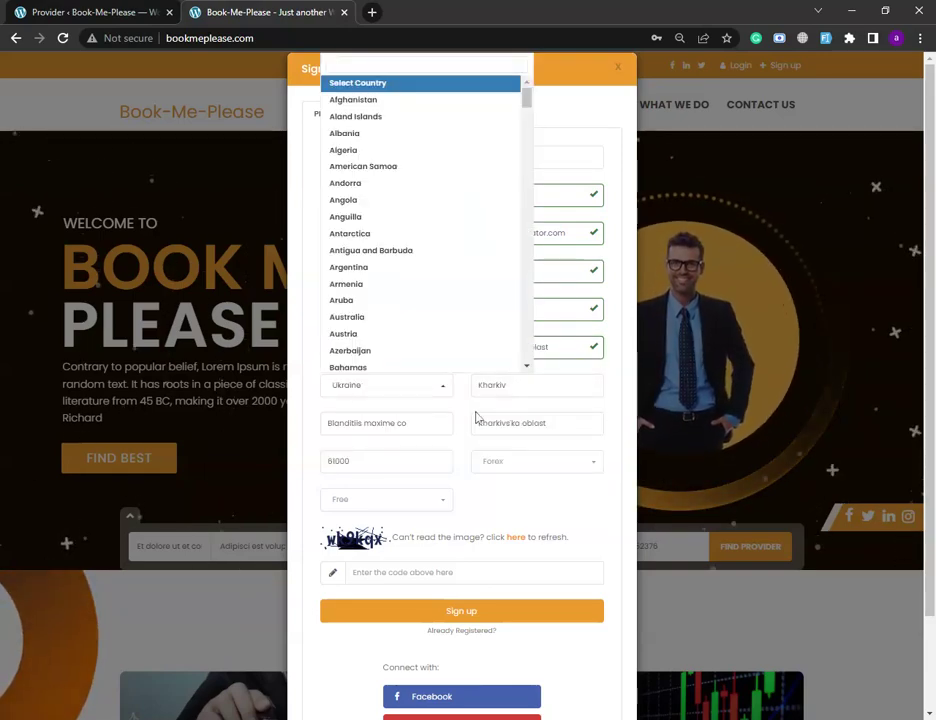
left_click(489, 487)
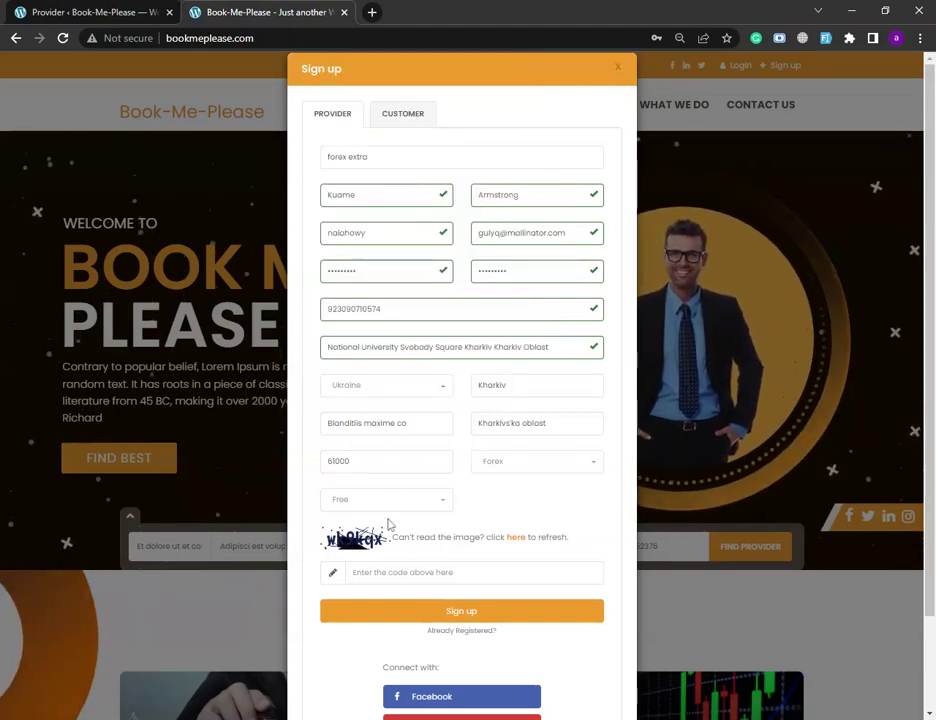
left_click(353, 572)
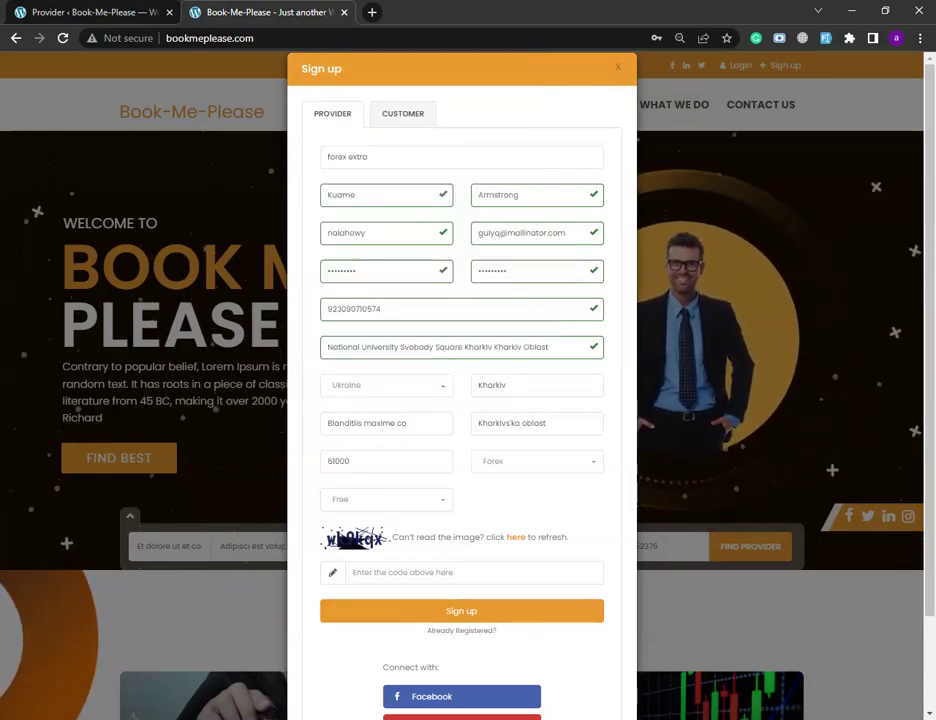
left_click(516, 539)
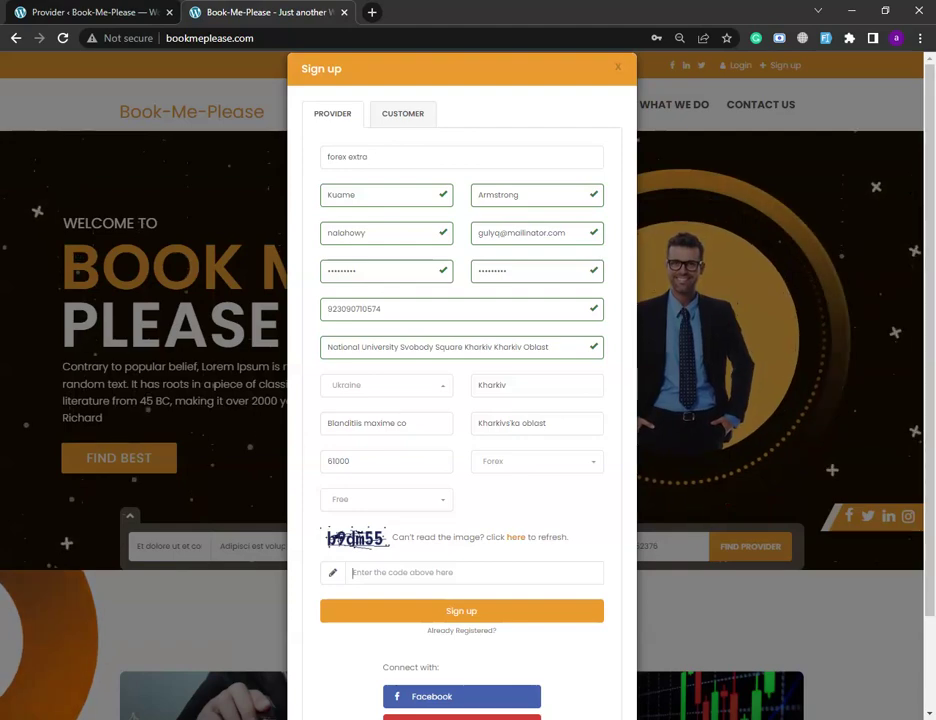
Step: Enter the displayed captcha code and submit the provider registration
type("b9")
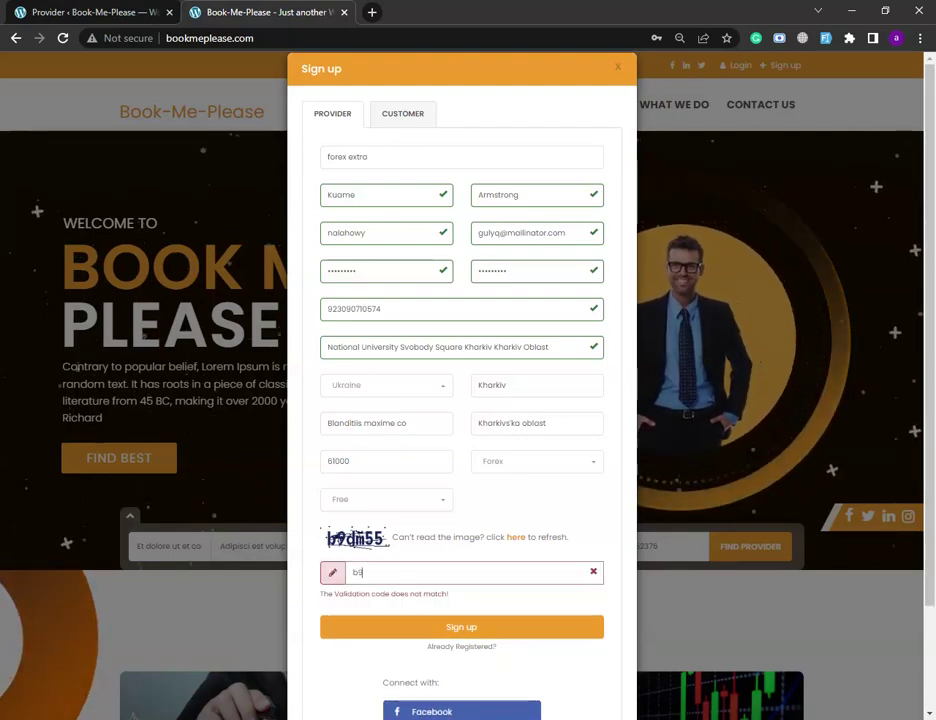
type("d")
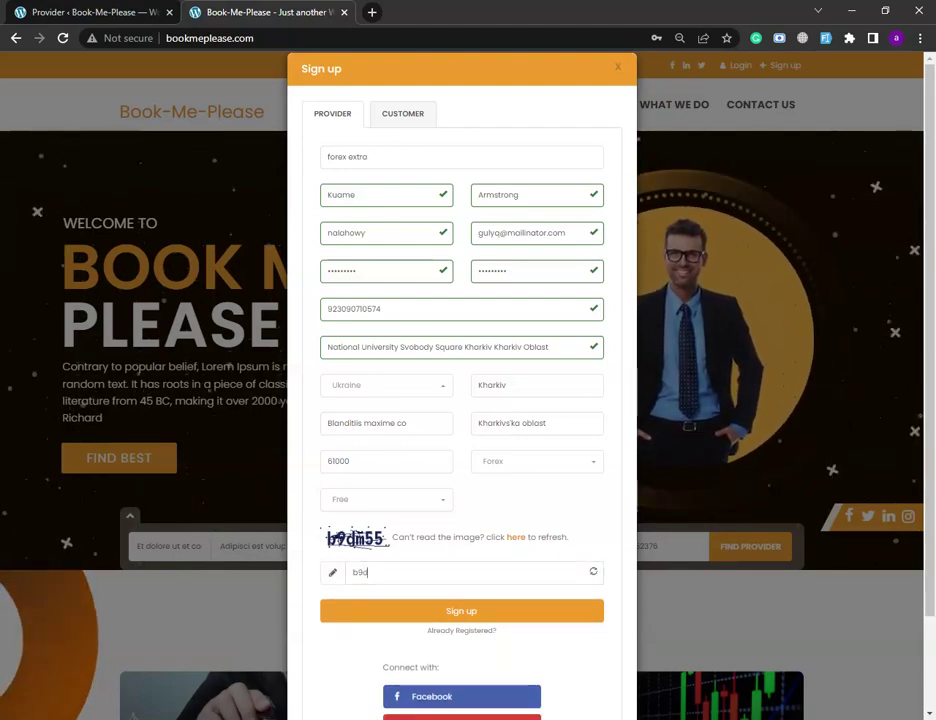
type("m55")
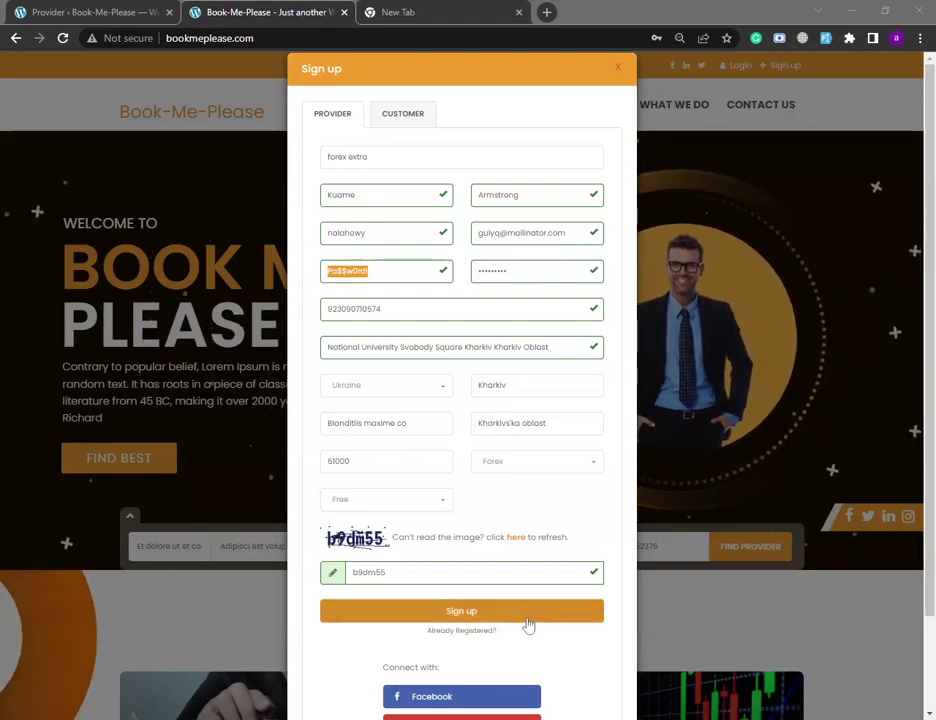
left_click(528, 620)
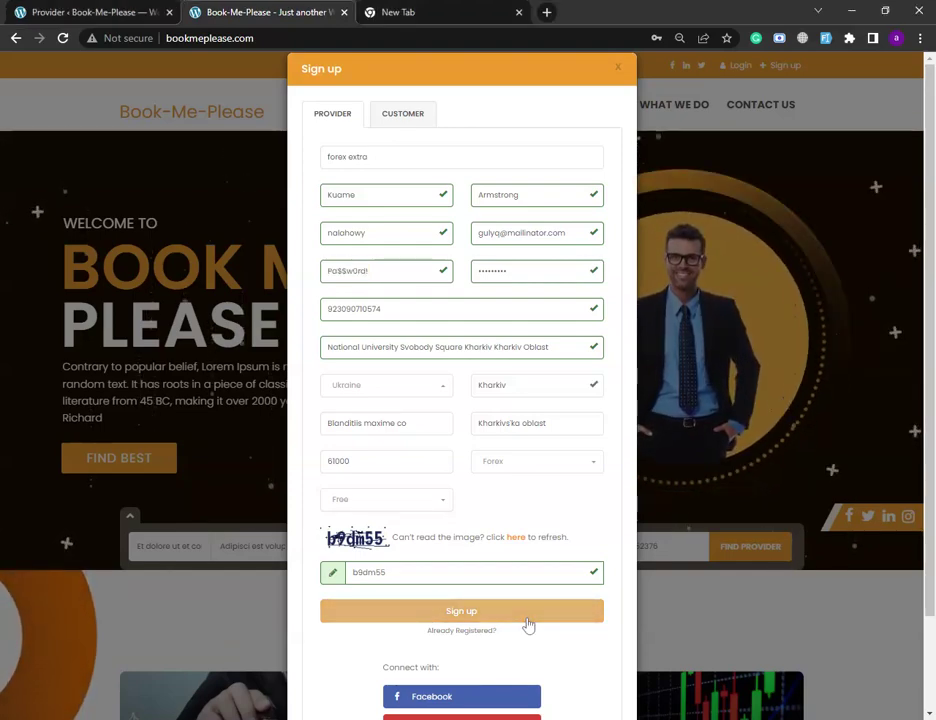
left_click(528, 622)
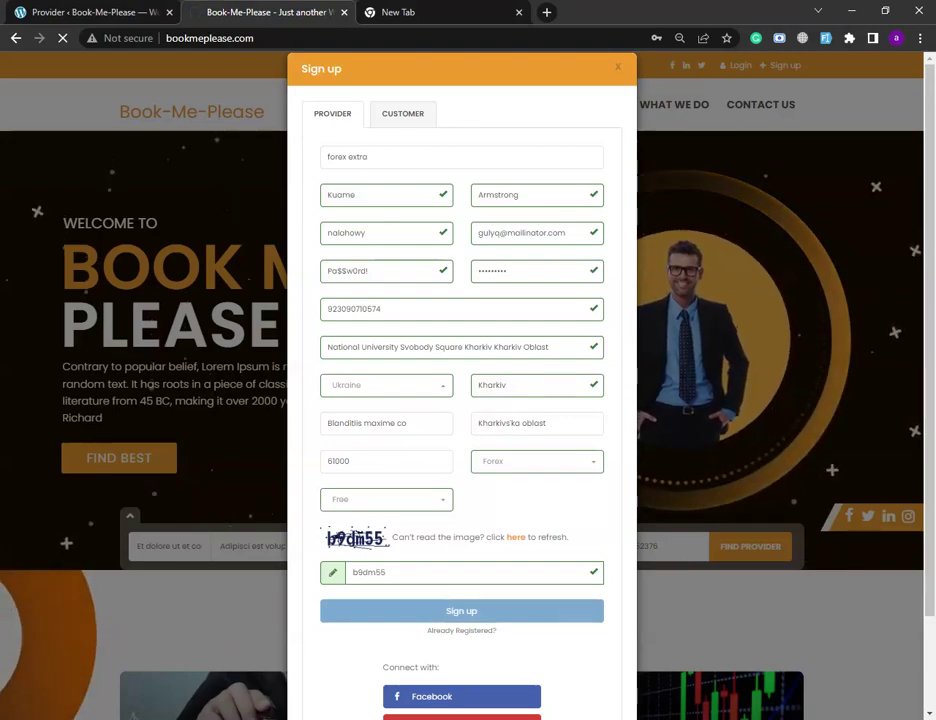
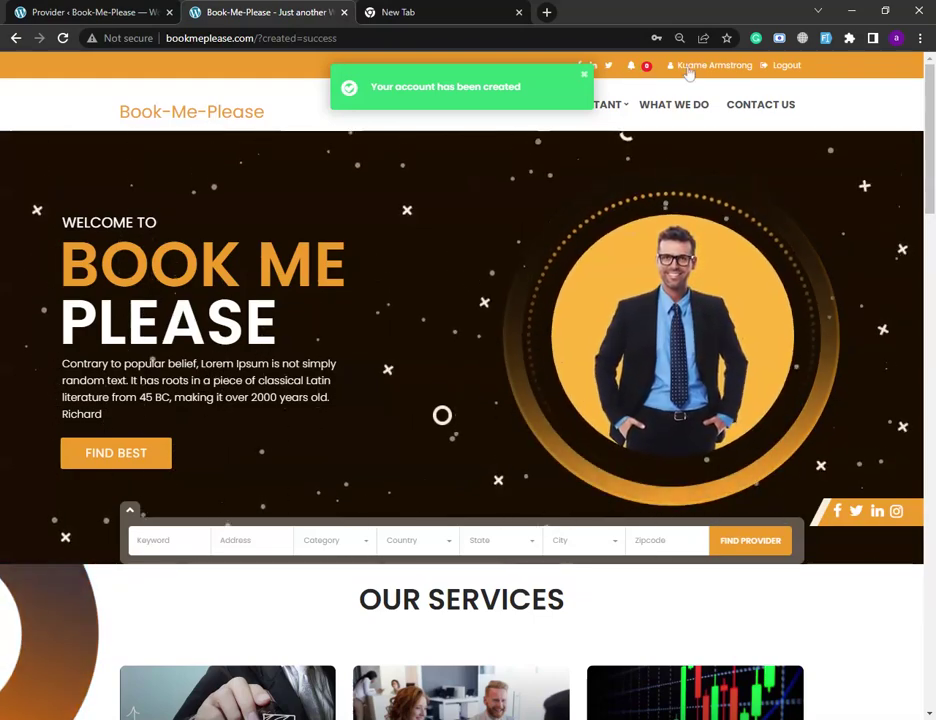
Step: Open the new account's My Account Profile Settings page from the account name in the top bar
left_click(636, 68)
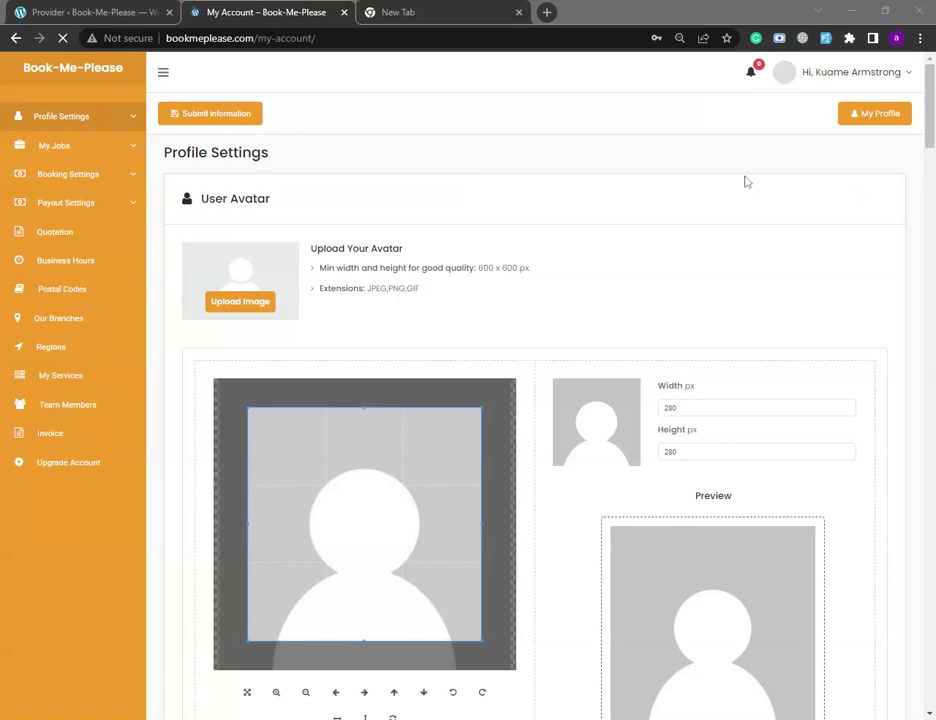
Step: Upload a portrait photo as the profile avatar
scroll(852, 311, "down", 2)
scroll(861, 318, "up", 1)
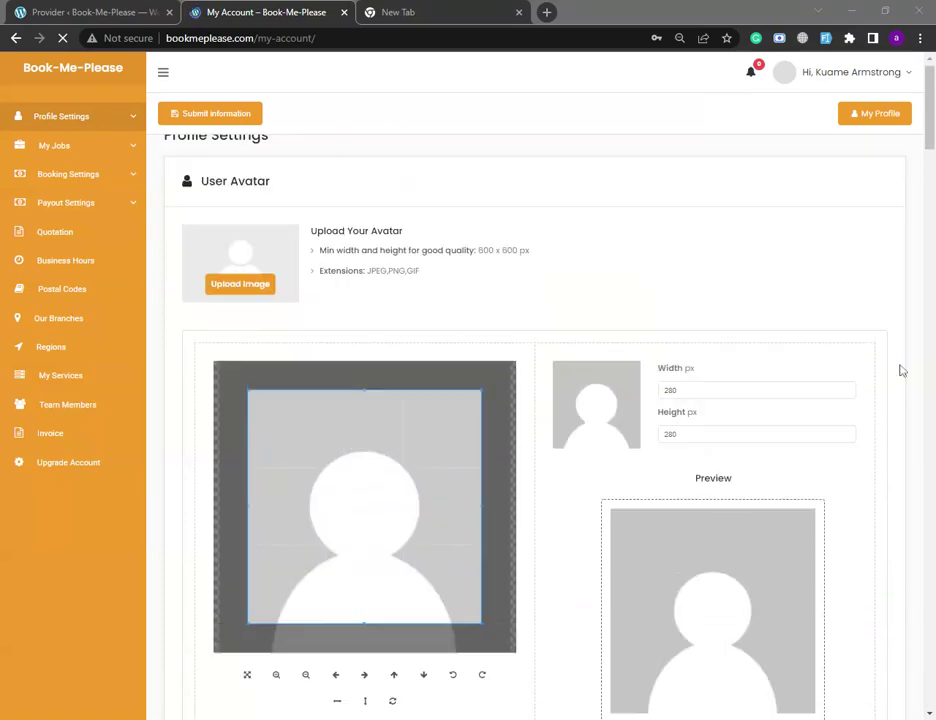
scroll(903, 370, "down", 3)
scroll(909, 389, "up", 3)
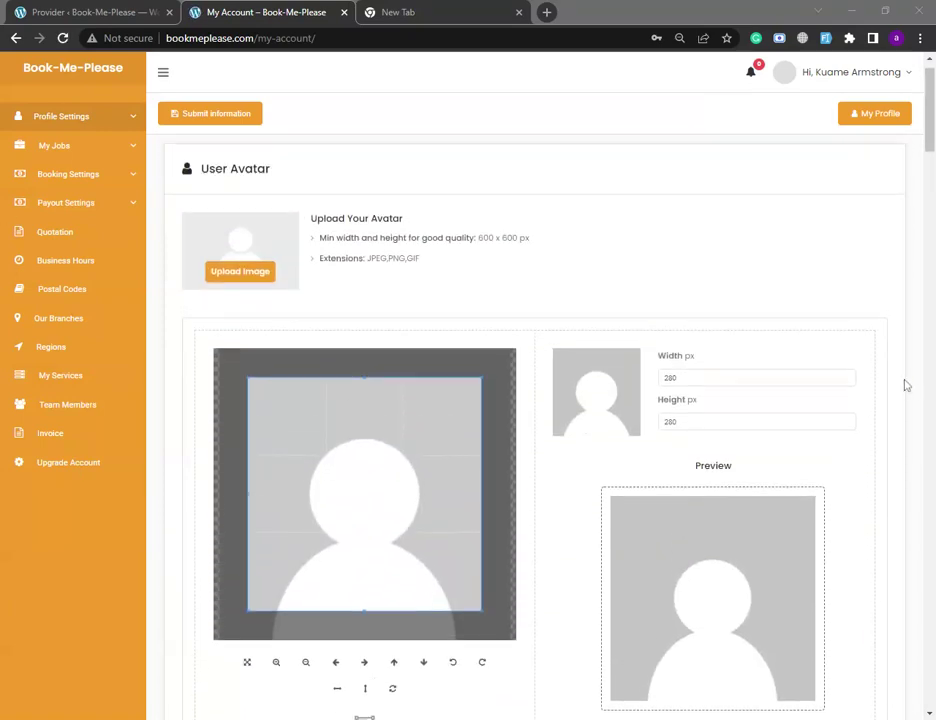
scroll(903, 384, "up", 1)
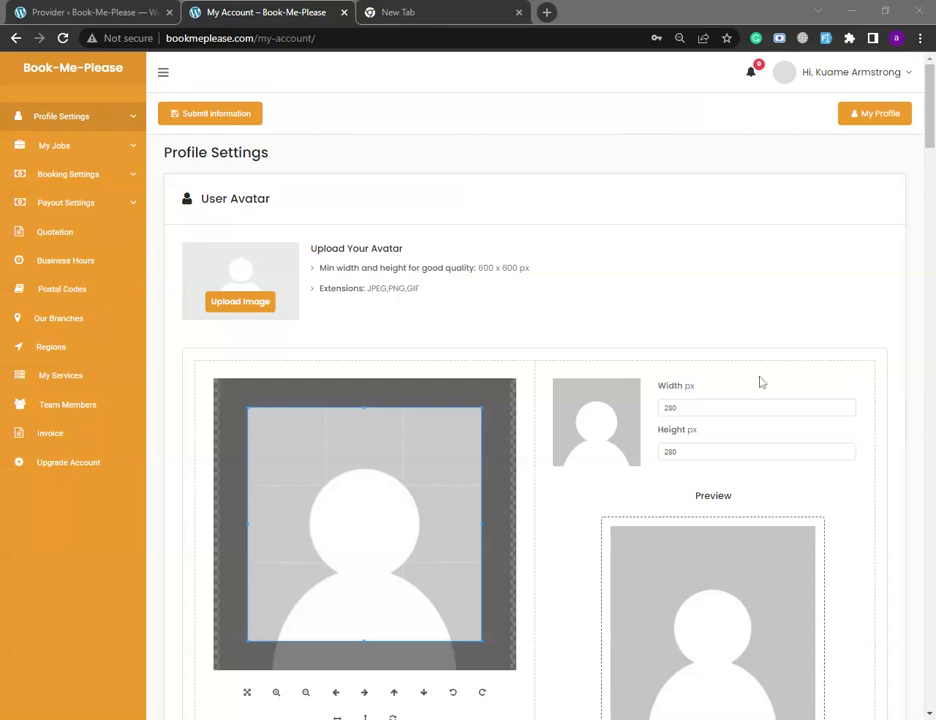
left_click(239, 304)
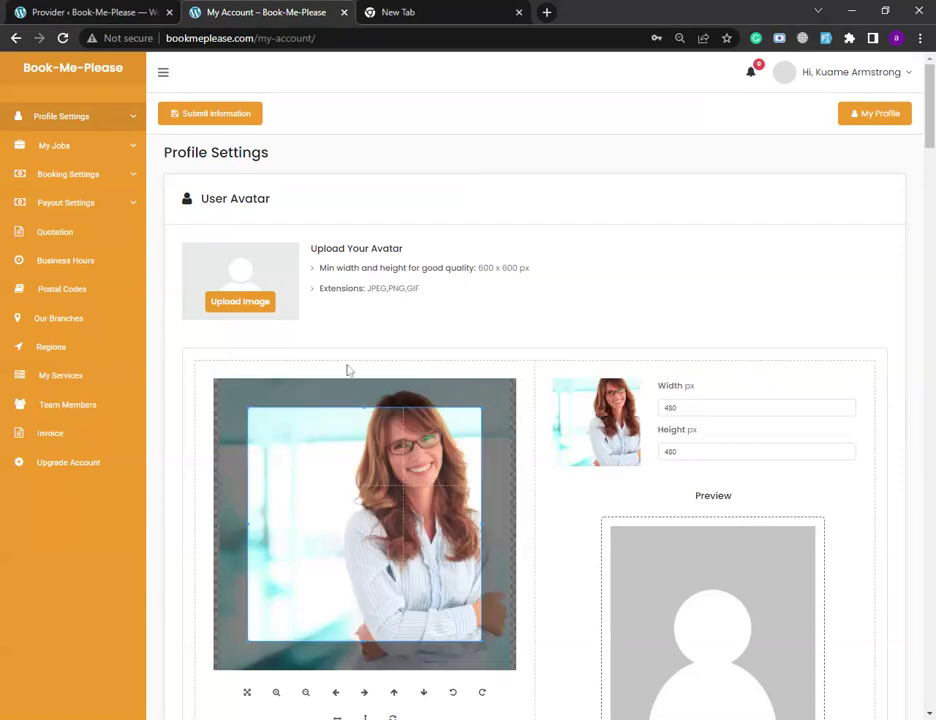
Step: Resize the avatar crop area to 542 × 548 px
left_click_drag(364, 640, 364, 655)
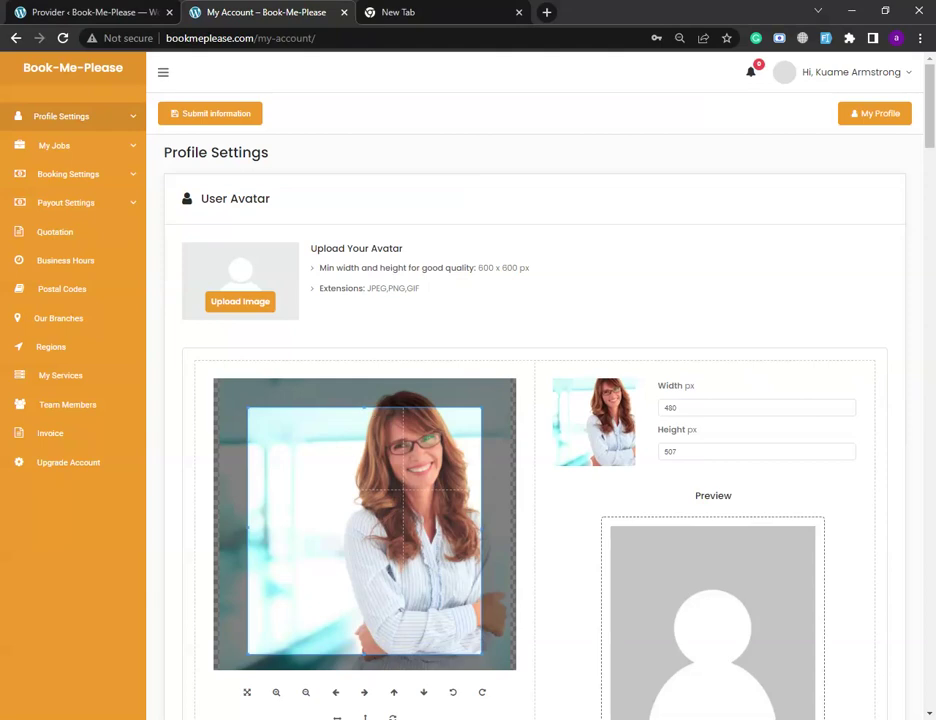
left_click_drag(364, 407, 371, 386)
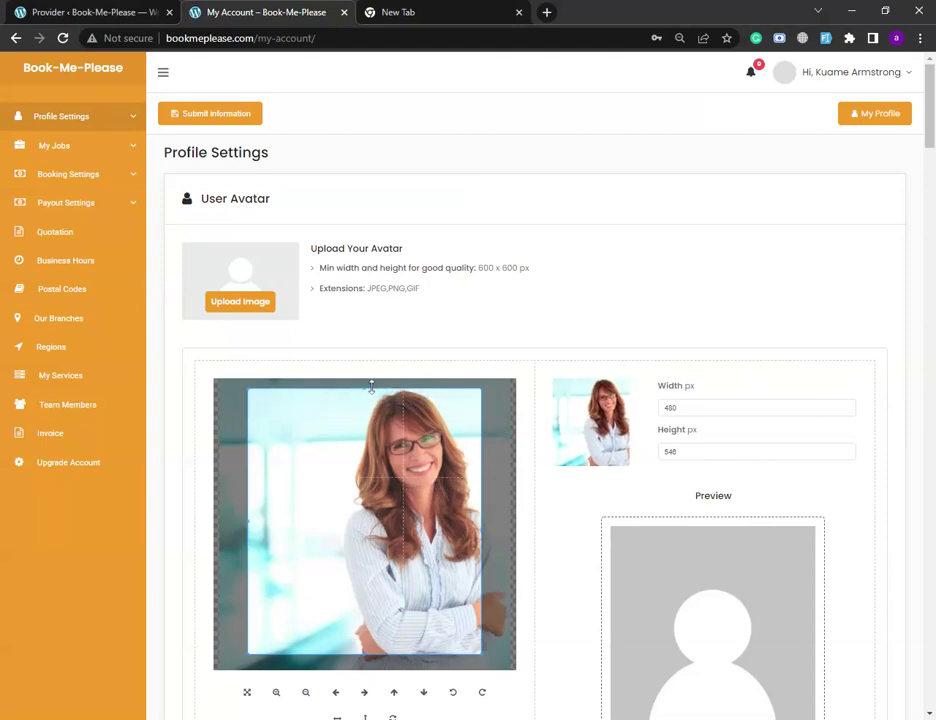
left_click_drag(480, 525, 512, 526)
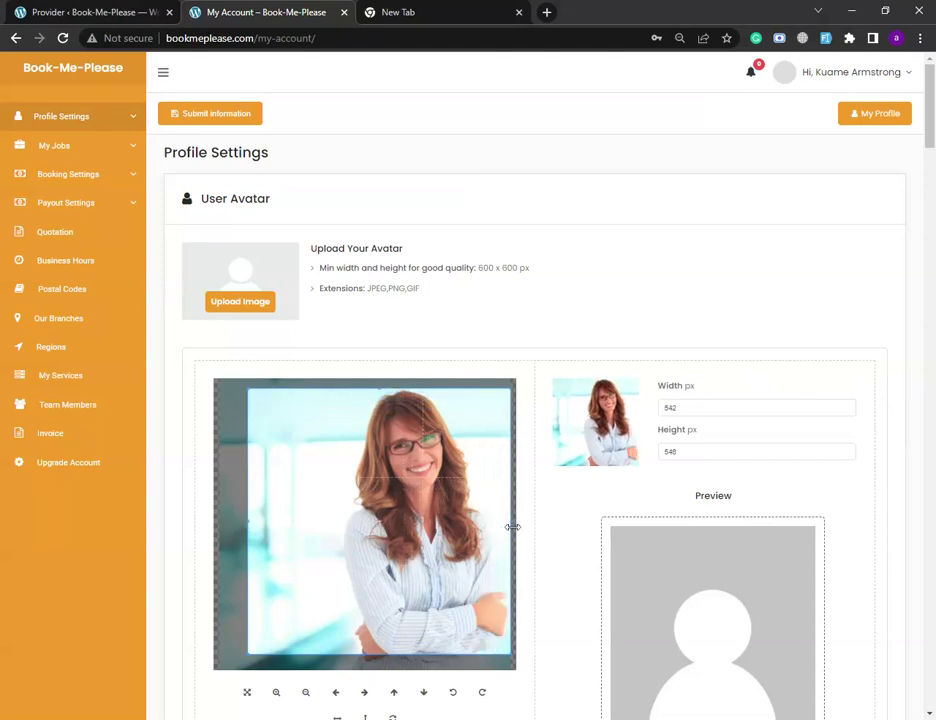
left_click_drag(444, 538, 448, 541)
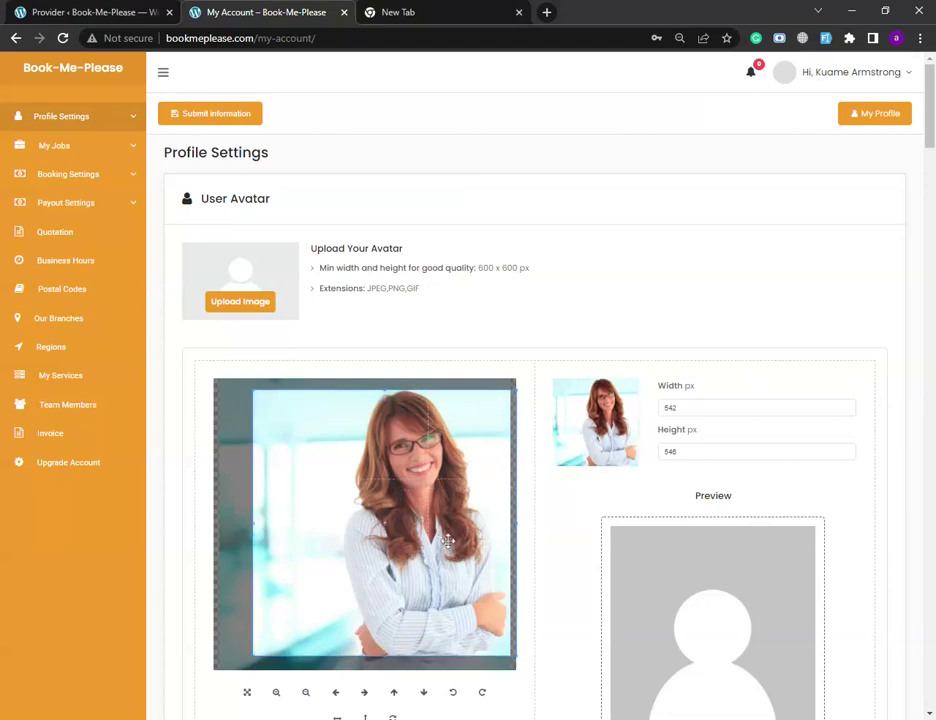
scroll(560, 517, "down", 2)
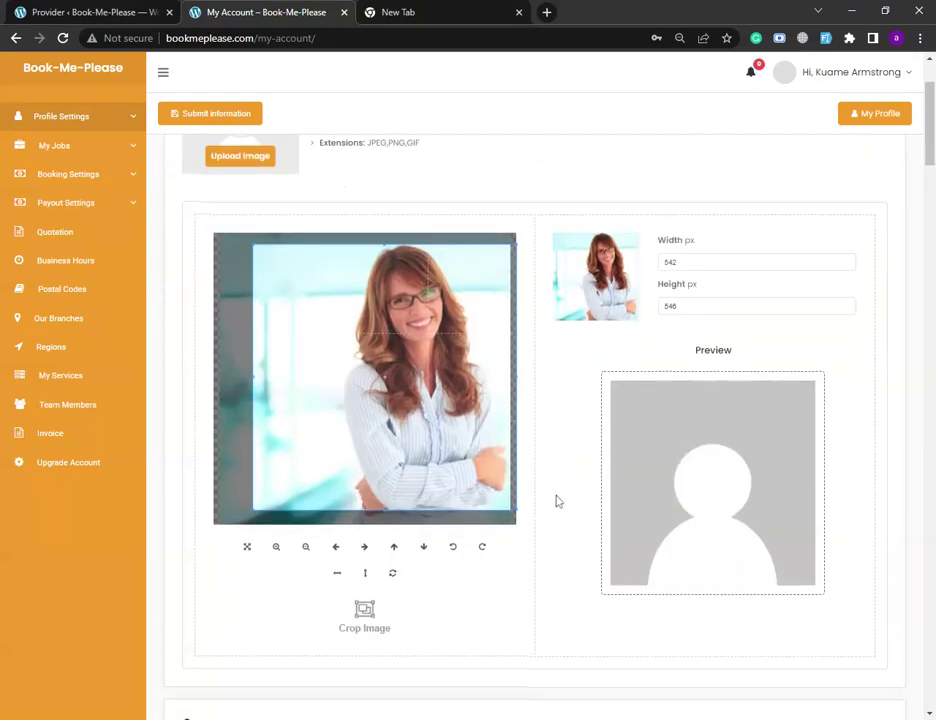
Step: Under About me, choose Male as the gender and enter 'demo' as the TagLine
scroll(556, 505, "down", 1)
scroll(553, 517, "down", 4)
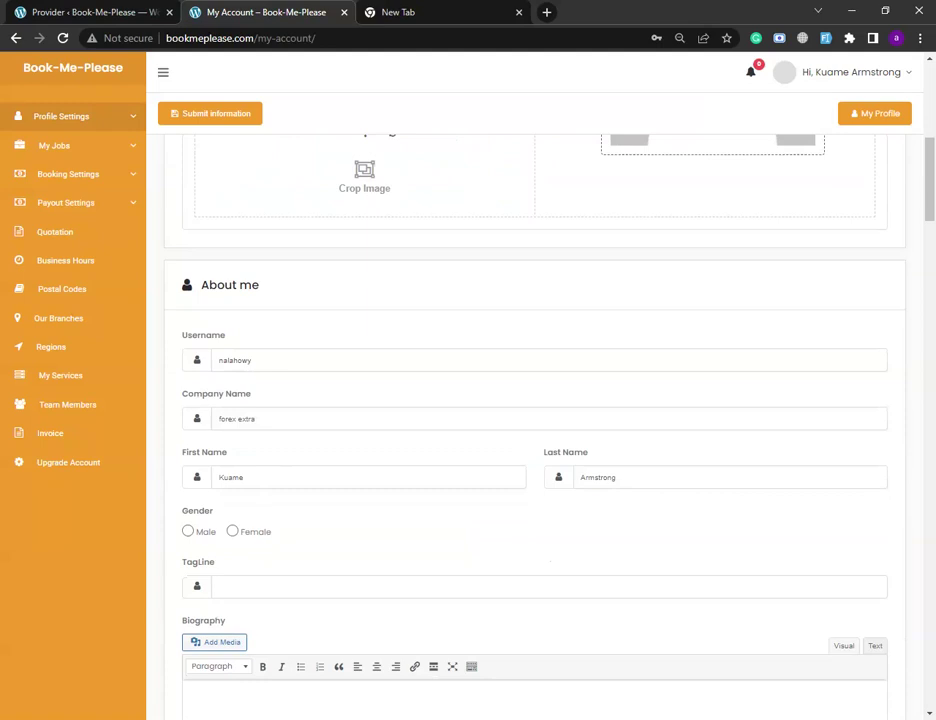
scroll(276, 527, "down", 3)
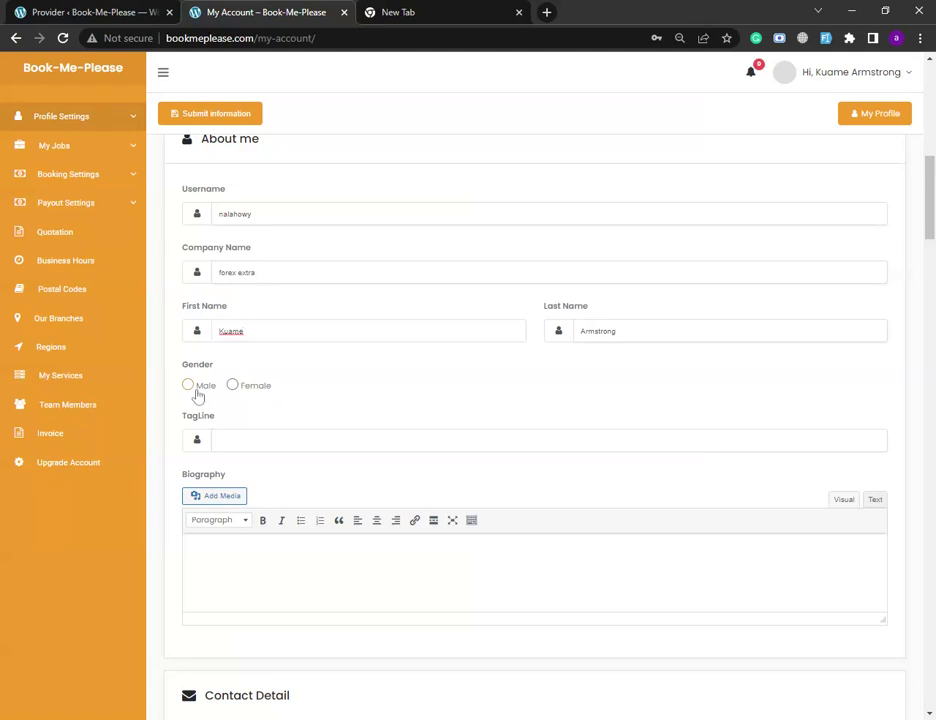
left_click(189, 385)
key("Tab")
type("demo")
Step: Switch to the empty new browser tab and clear its address bar
left_click(262, 560)
left_click(430, 12)
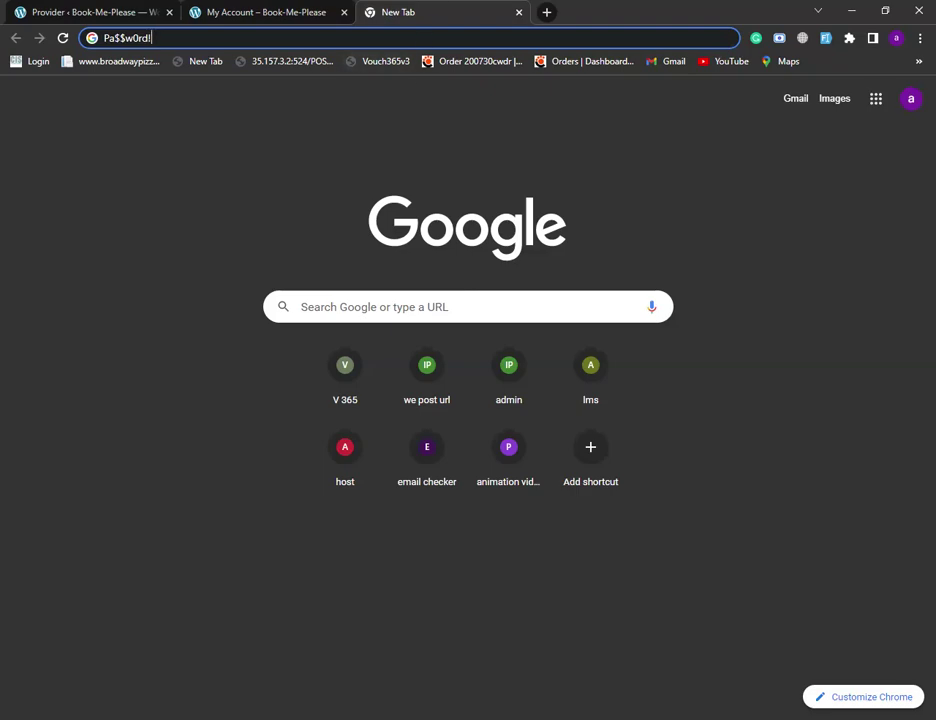
key("ctrl+a")
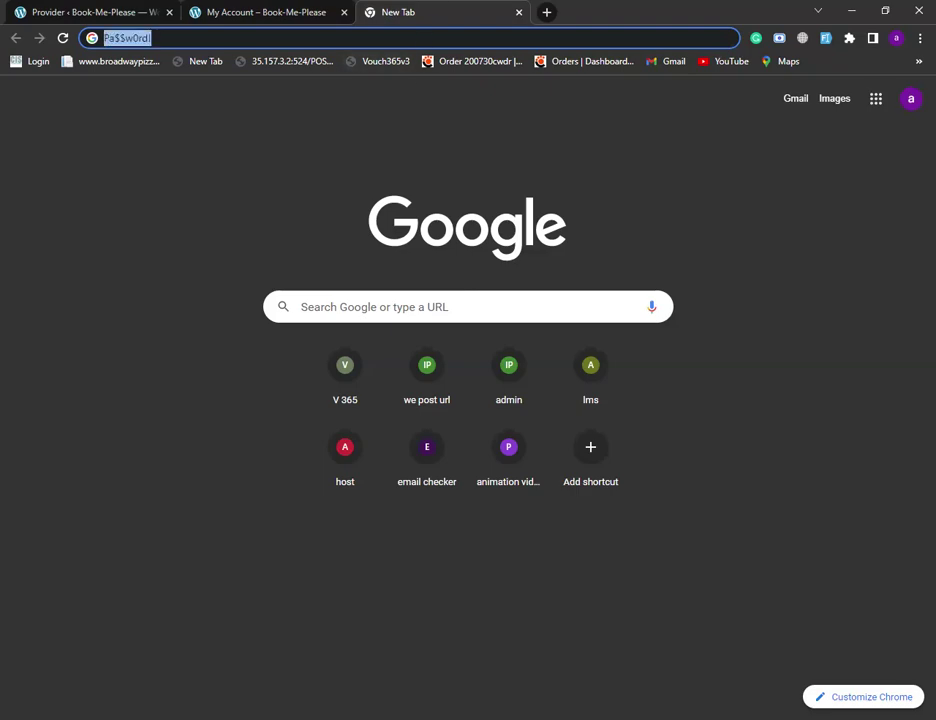
type("hi")
key("BackSpace")
key("BackSpace")
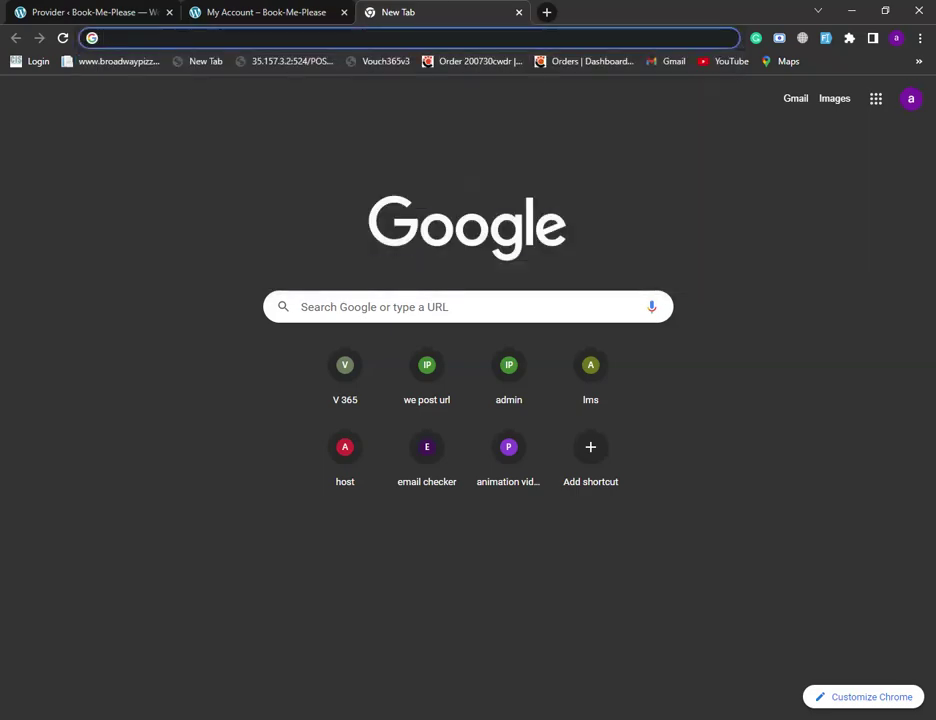
Step: Search 'lorem ipsum', open lipsum.com and select the 'Why do we use it?' paragraph
type("lip")
key("Down")
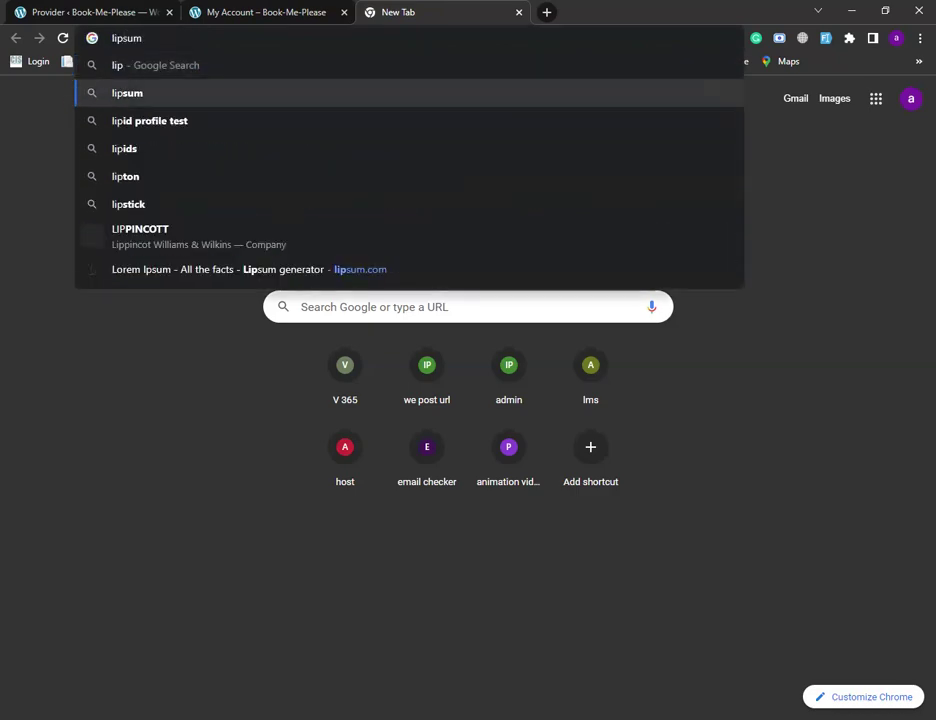
key("BackSpace")
key("BackSpace")
key("BackSpace")
key("BackSpace")
key("BackSpace")
key("BackSpace")
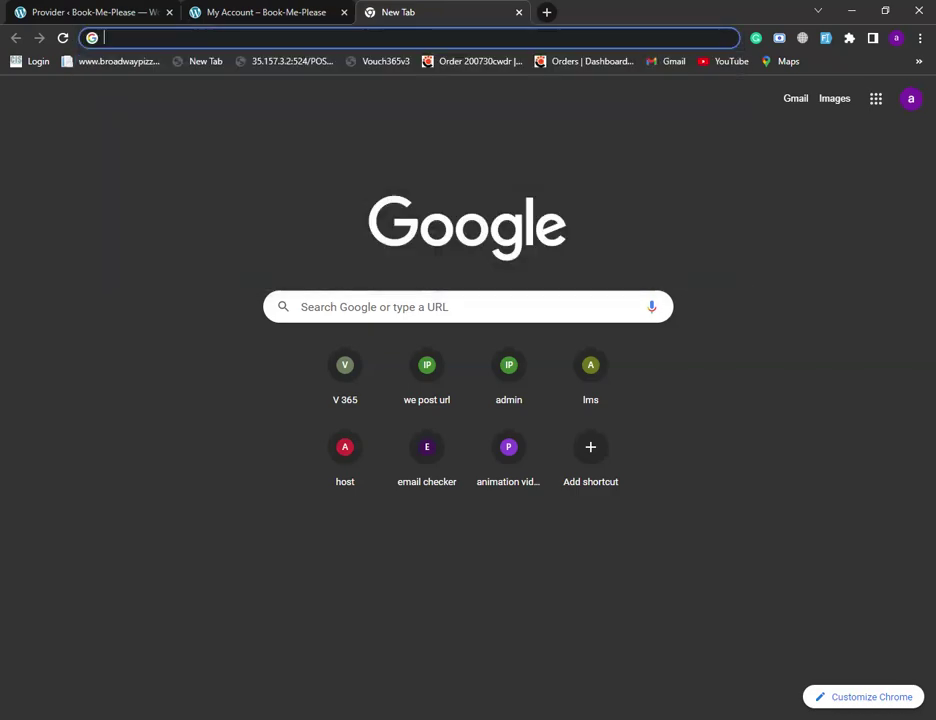
type("lo")
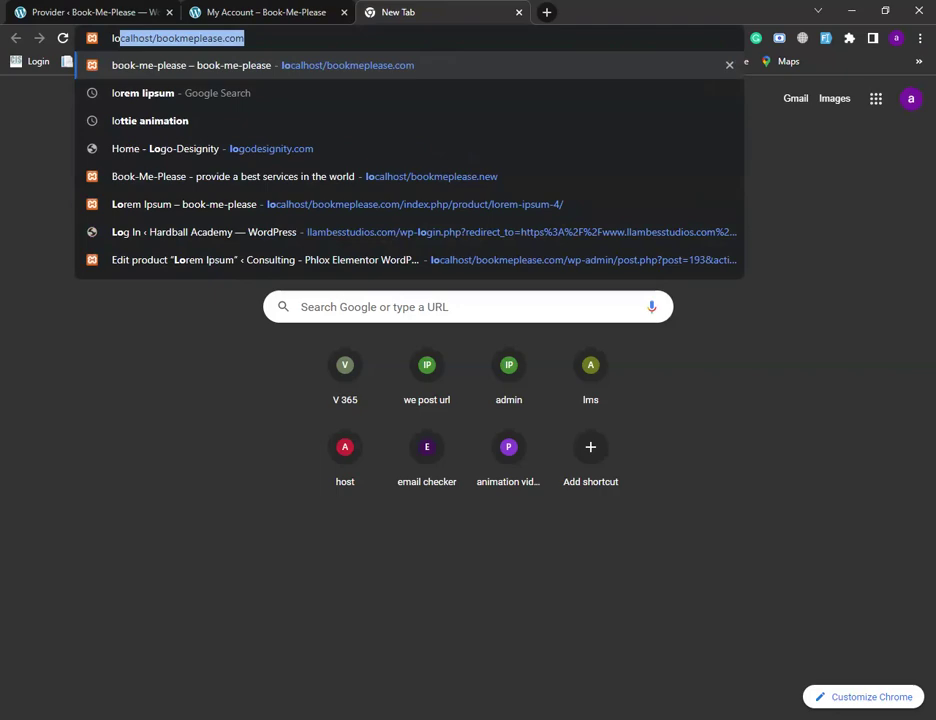
key("Down")
key("Return")
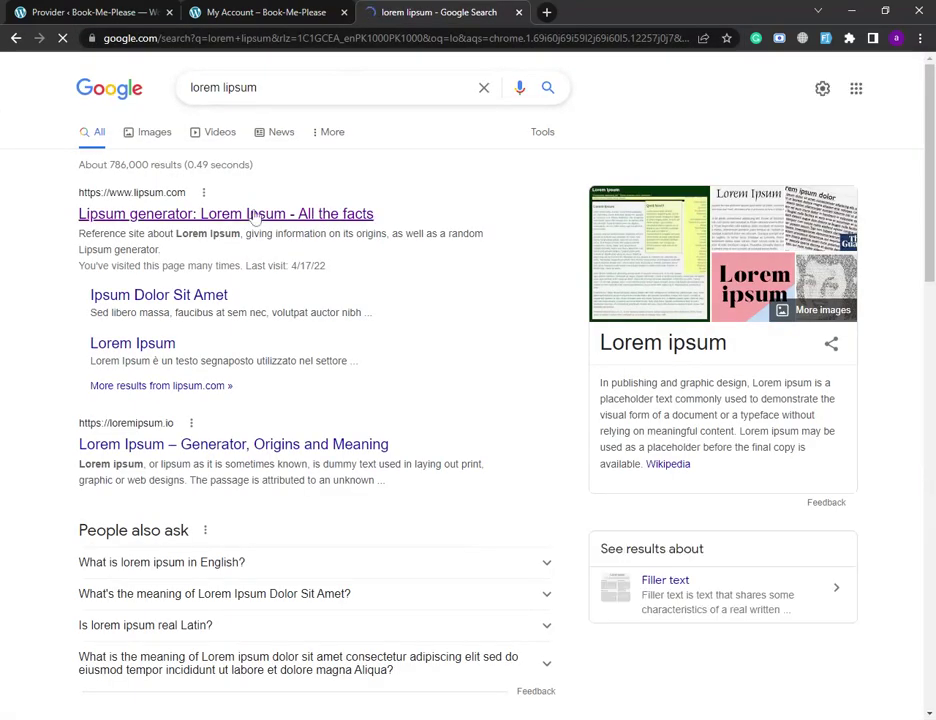
left_click(255, 214)
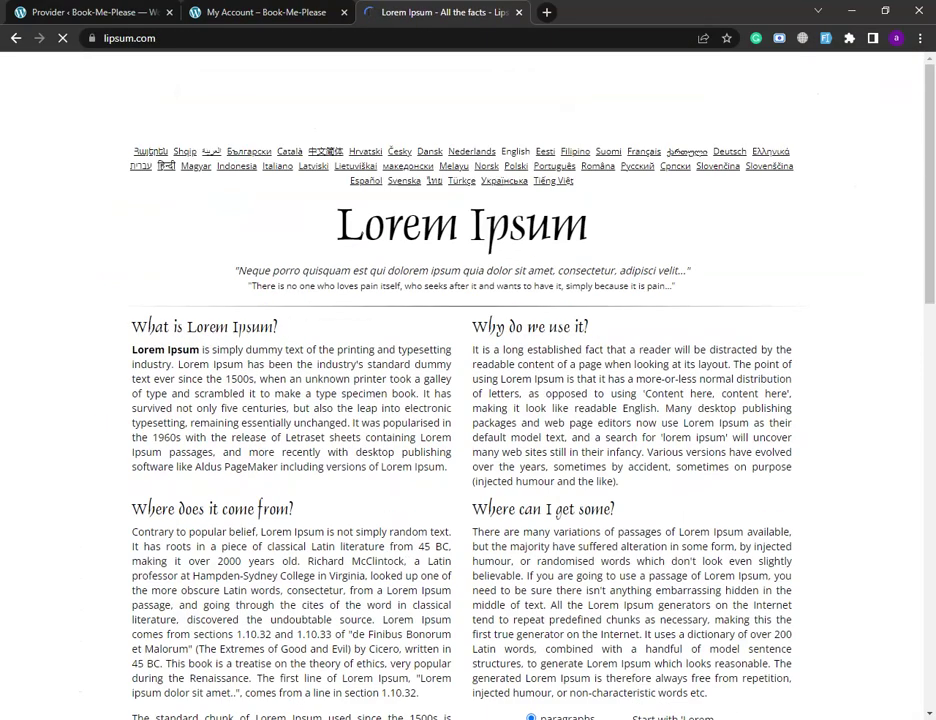
triple_click(630, 415)
key("ctrl+c")
Step: Paste the Lorem Ipsum paragraph beginning 'It is a long established fact' into Biography
left_click(280, 11)
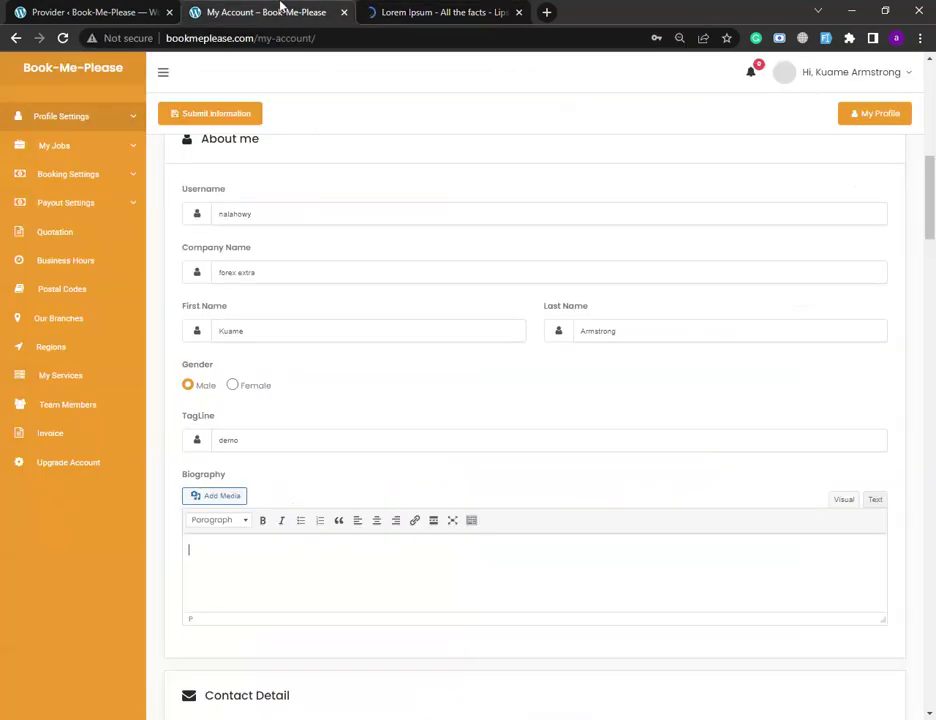
key("ctrl+v")
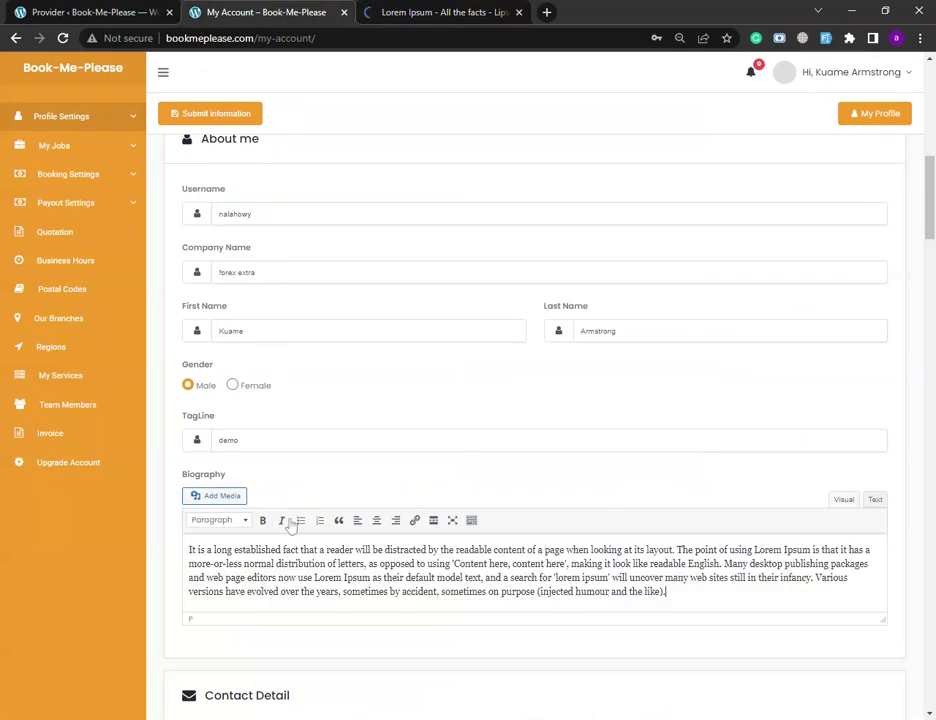
scroll(309, 476, "down", 4)
scroll(309, 480, "down", 4)
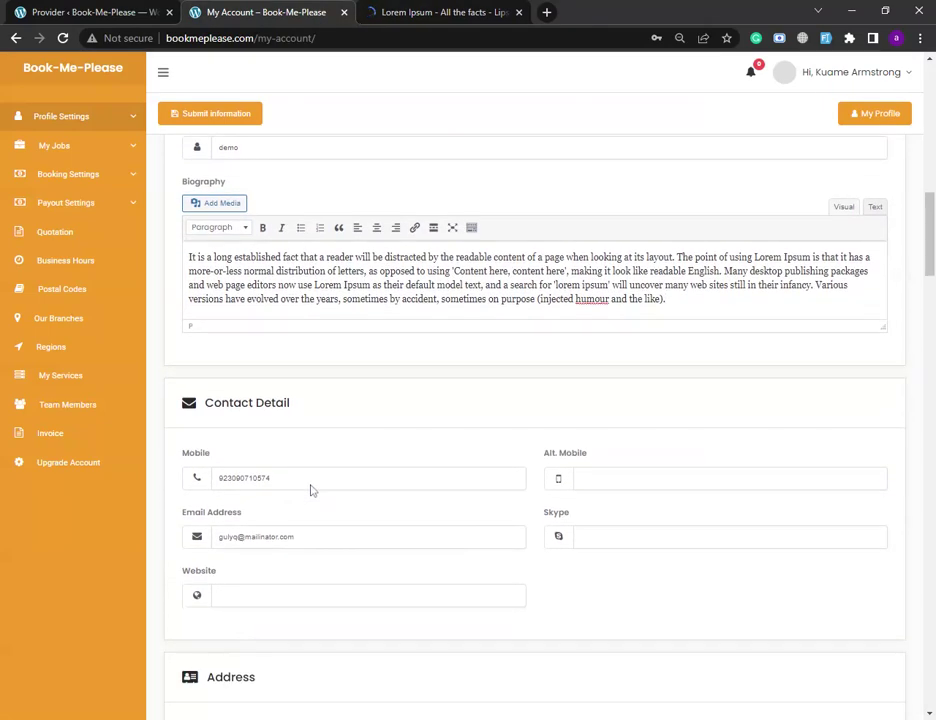
scroll(298, 334, "up", 2)
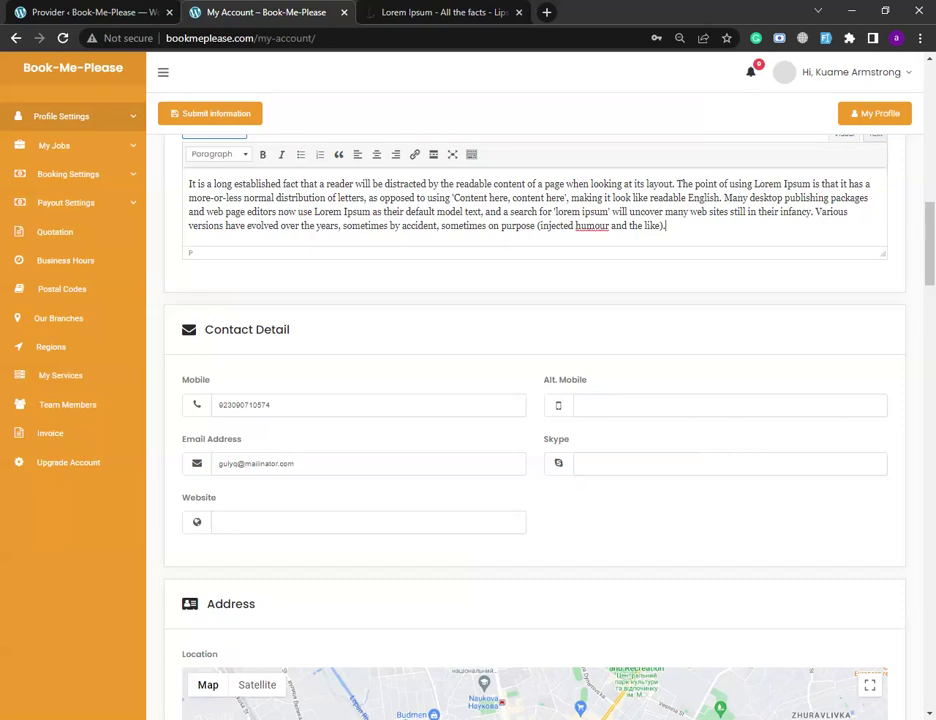
left_click(220, 521)
scroll(288, 470, "down", 2)
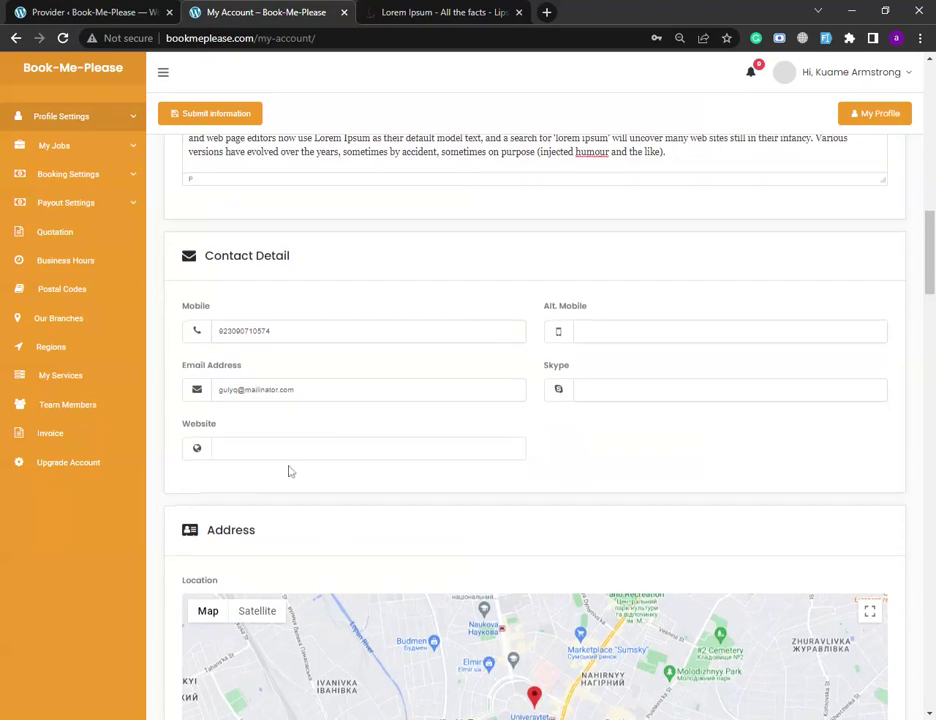
scroll(607, 494, "down", 3)
scroll(125, 600, "down", 3)
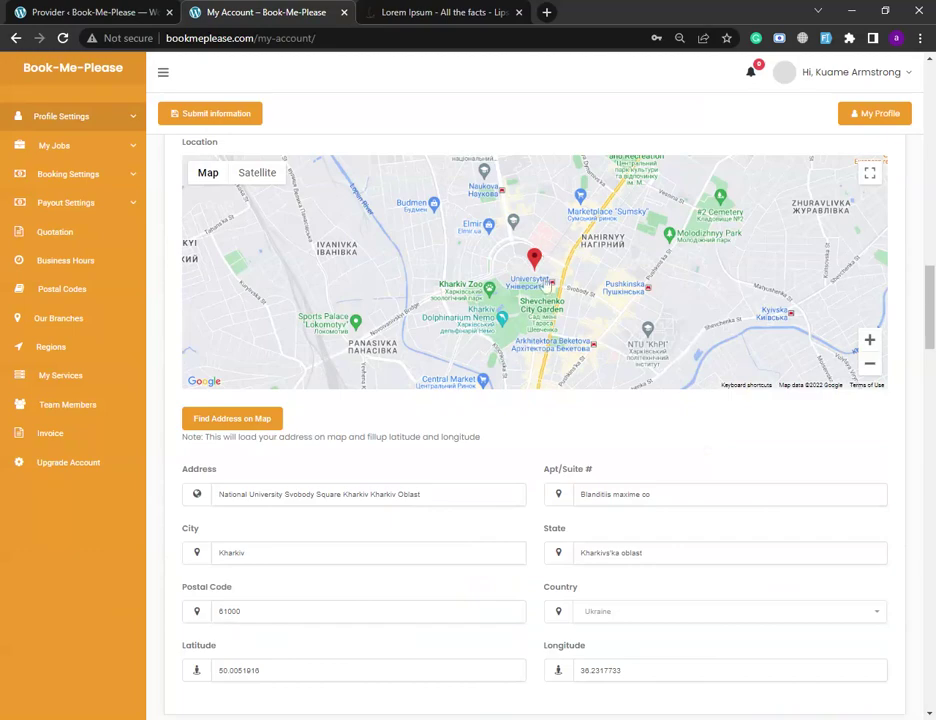
Step: Drag the Radius for Service Area slider from 0 Mi to a small positive distance
left_click(250, 494)
scroll(355, 664, "down", 3)
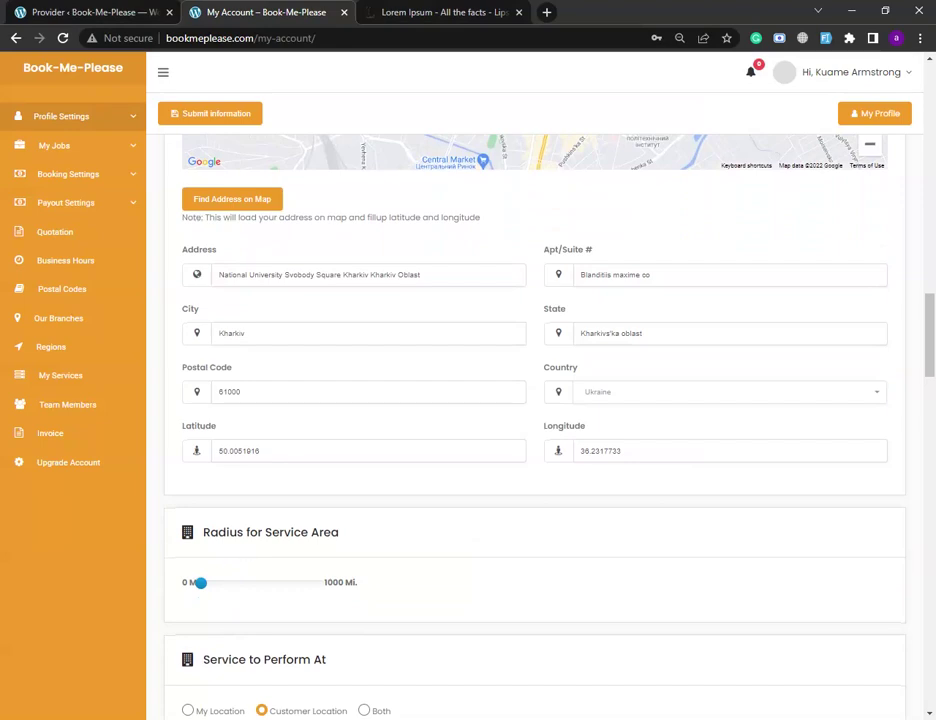
mouse_move(225, 585)
scroll(236, 593, "down", 5)
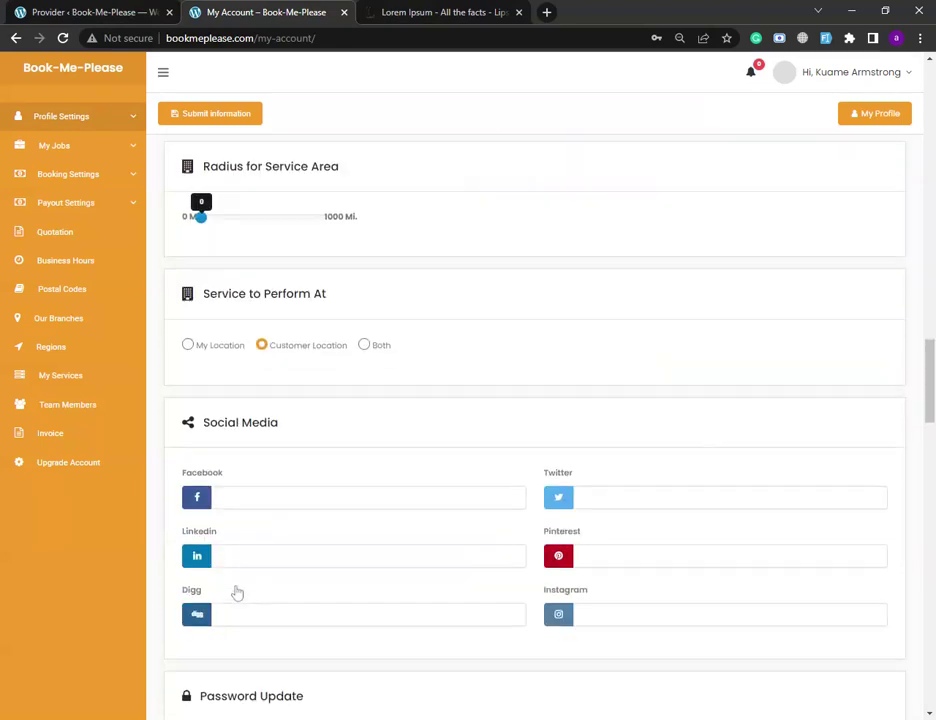
scroll(267, 480, "up", 2)
mouse_move(203, 372)
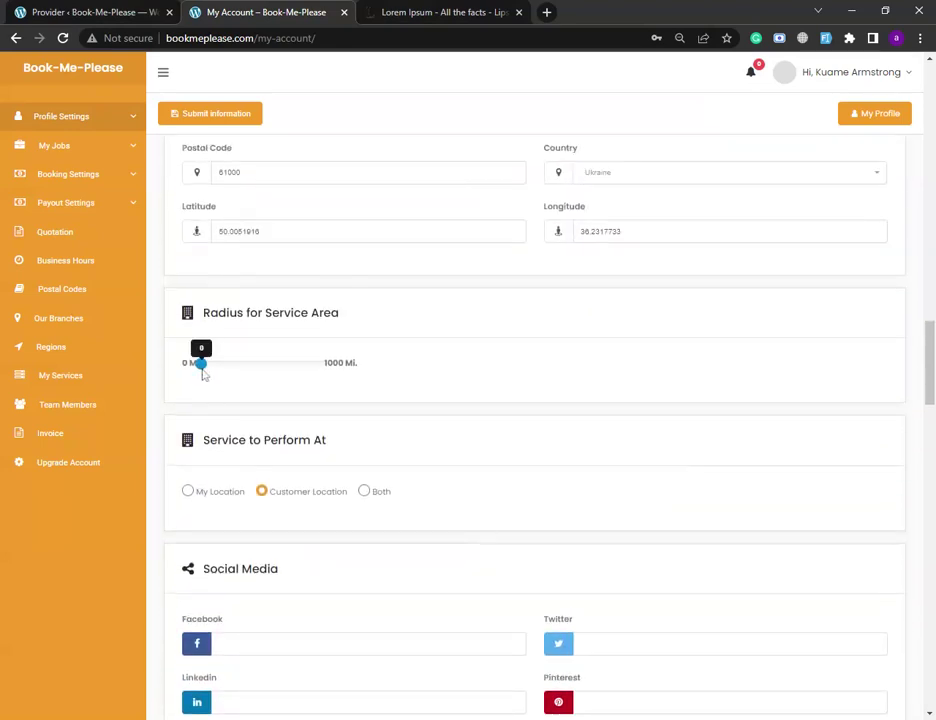
left_click_drag(203, 373, 232, 372)
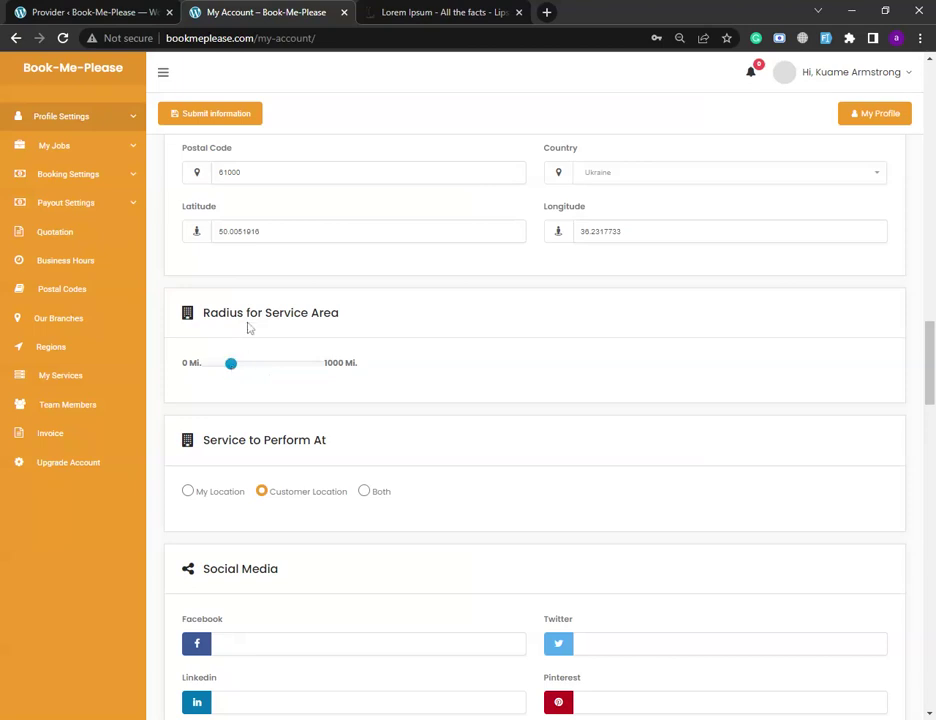
mouse_move(235, 371)
scroll(230, 393, "up", 1)
scroll(535, 420, "down", 1)
Step: Set Service to Perform At to Both
left_click(366, 492)
scroll(372, 501, "down", 2)
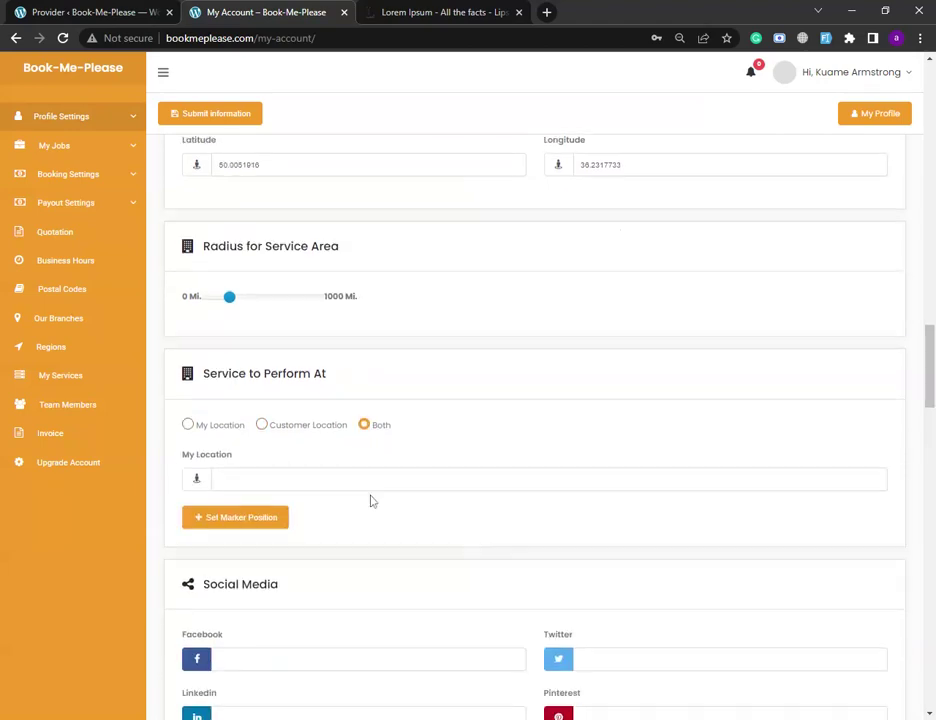
scroll(338, 484, "down", 2)
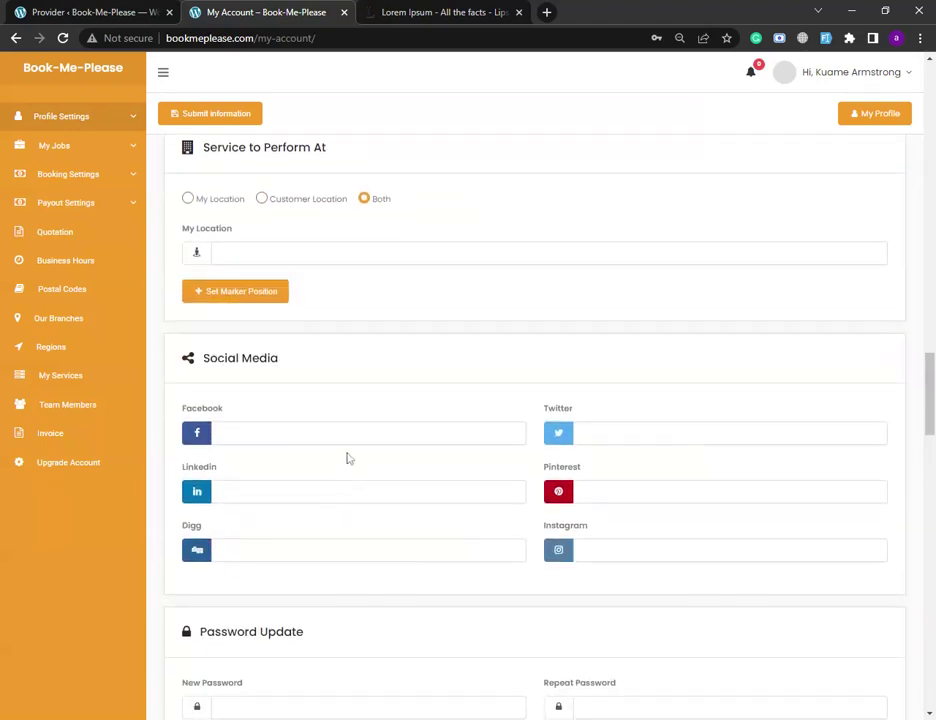
scroll(347, 457, "up", 1)
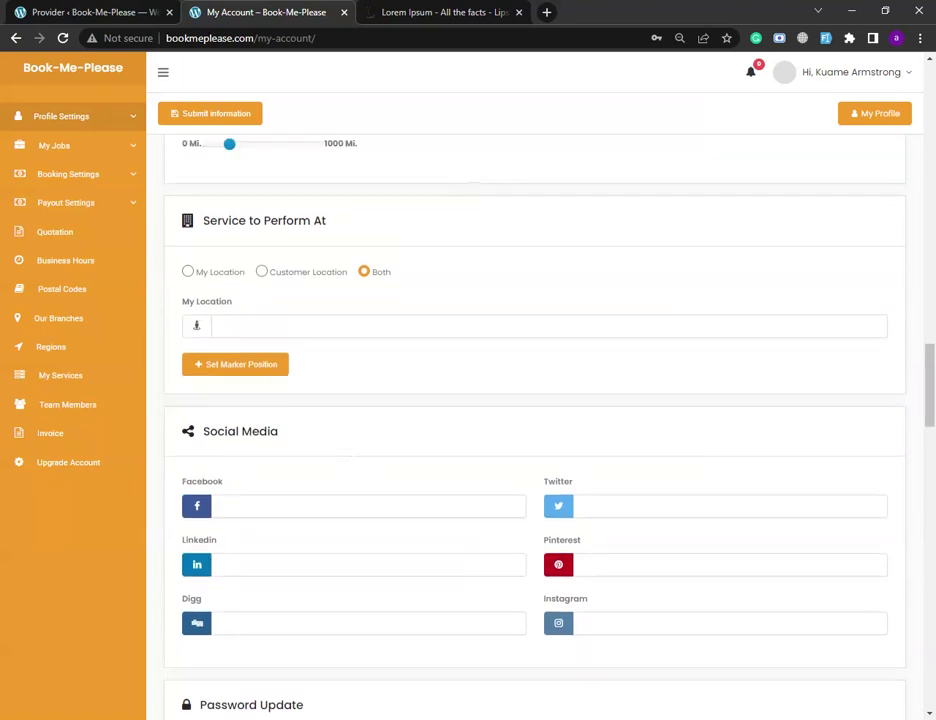
scroll(345, 432, "up", 1)
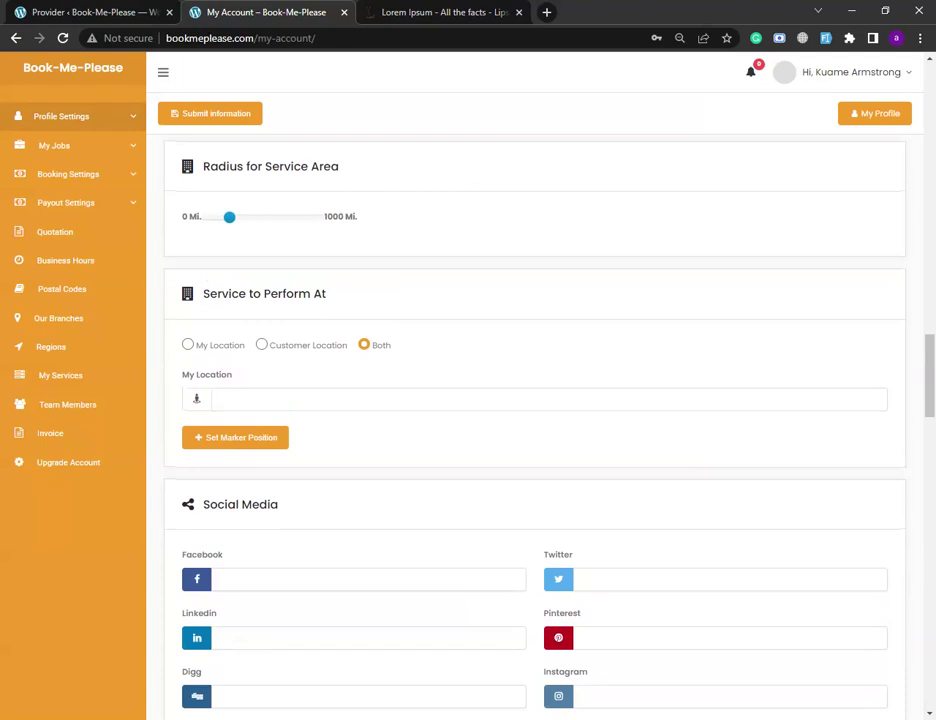
scroll(345, 432, "down", 2)
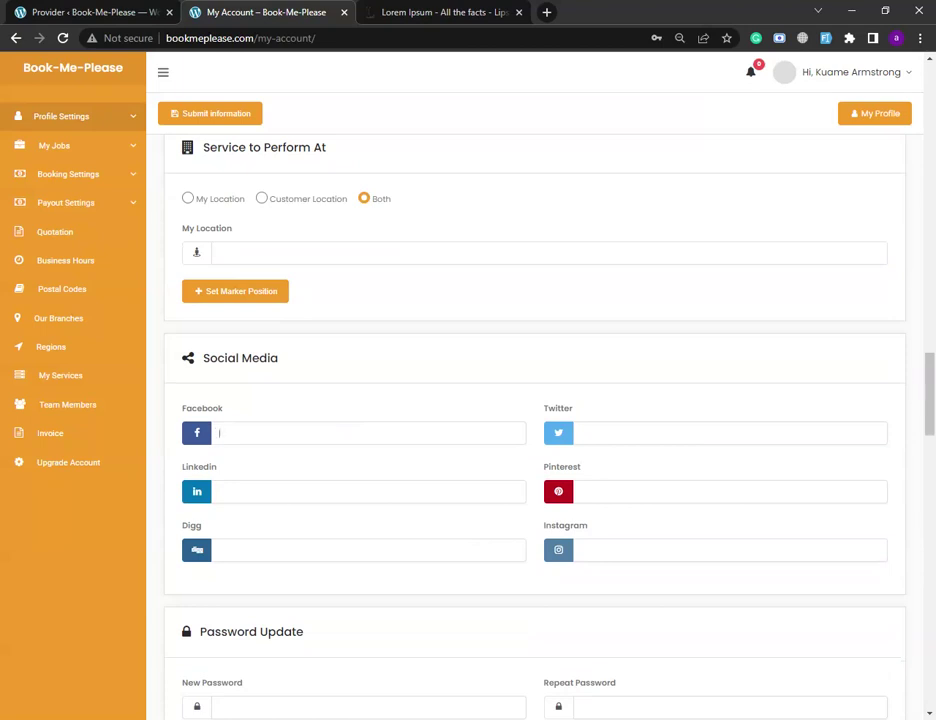
double_click(222, 46)
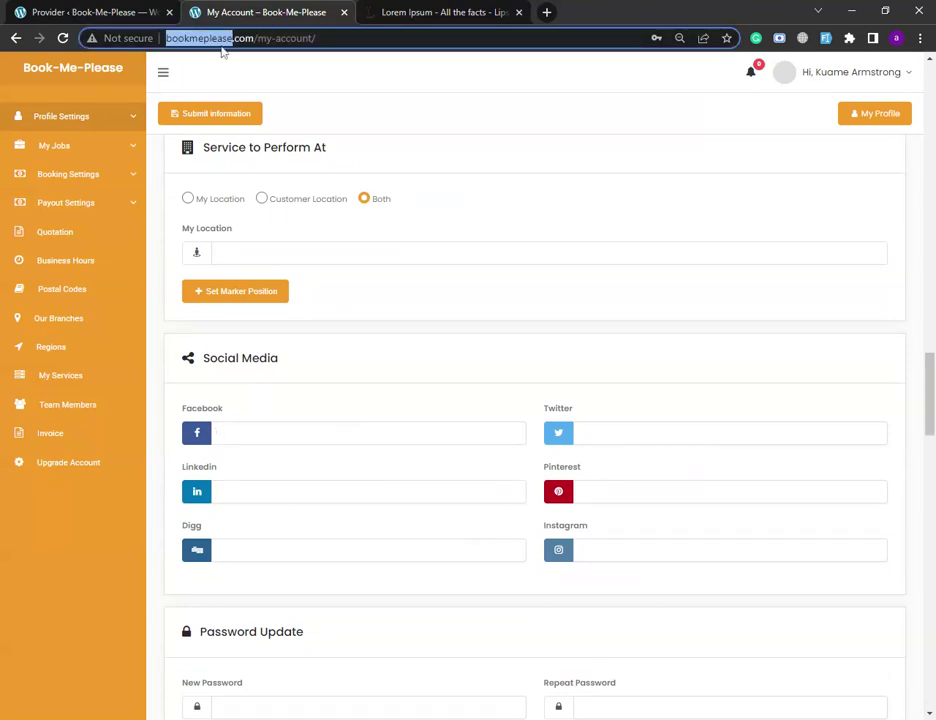
key("shift+Right")
key("shift+Right")
key("shift+Right")
key("shift+Right")
key("ctrl+c")
left_click(299, 432)
key("ctrl+v")
left_click(600, 432)
key("ctrl+v")
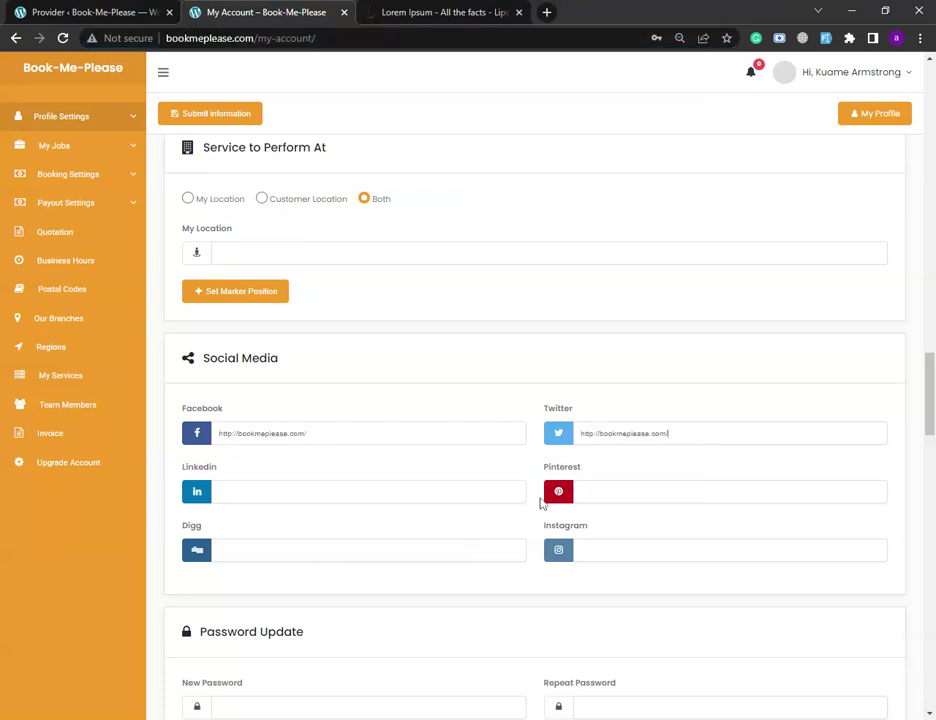
left_click(340, 491)
key("ctrl+v")
left_click(325, 549)
key("ctrl+v")
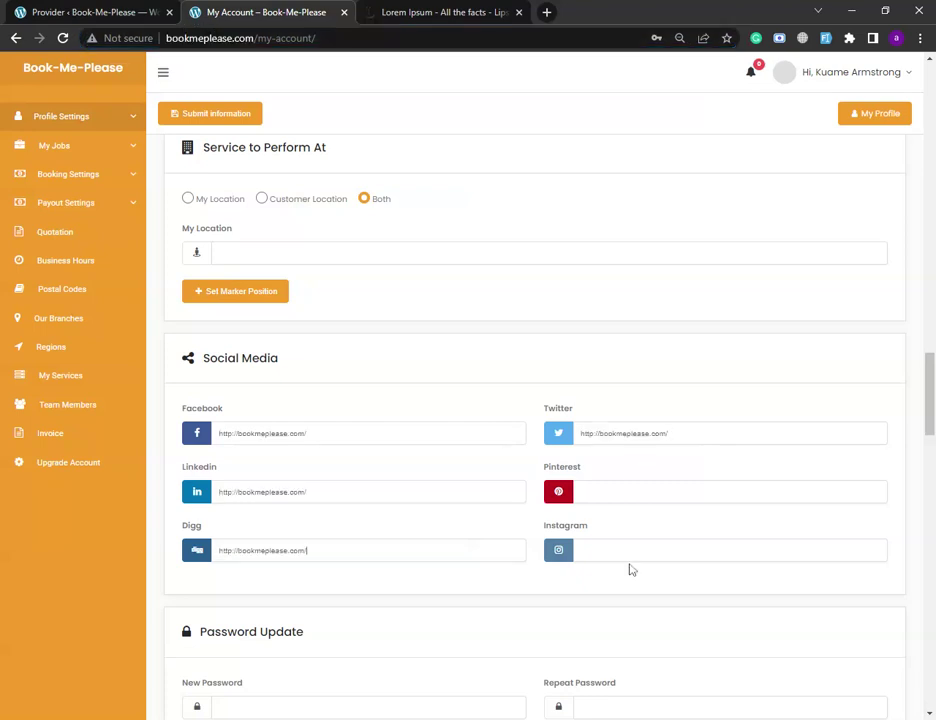
left_click(625, 550)
key("ctrl+v")
left_click(620, 491)
key("ctrl+v")
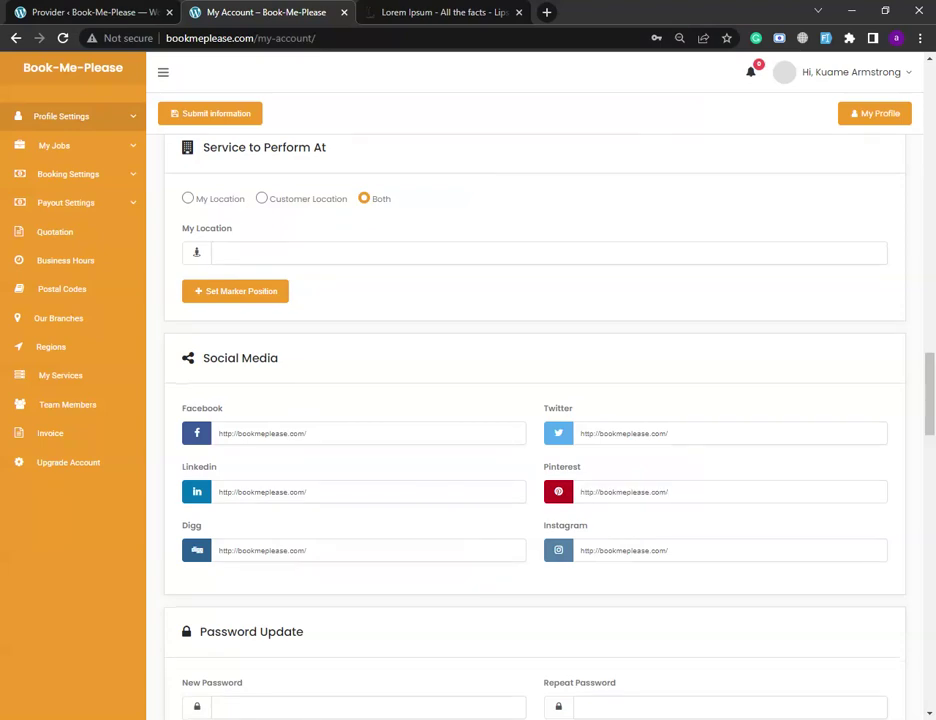
scroll(405, 488, "down", 3)
scroll(405, 500, "down", 4)
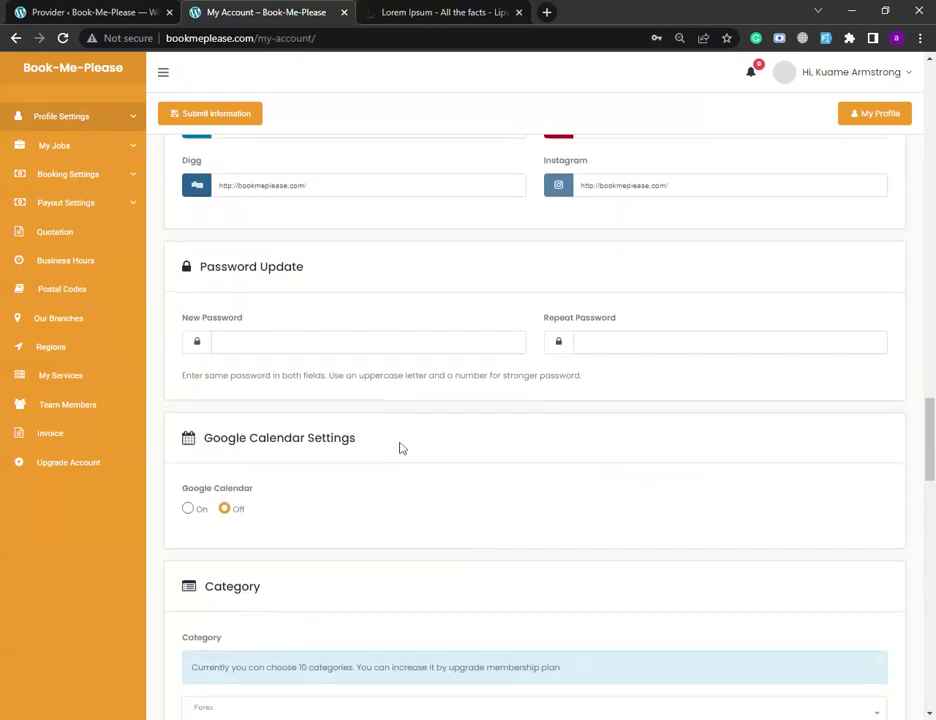
scroll(395, 455, "down", 1)
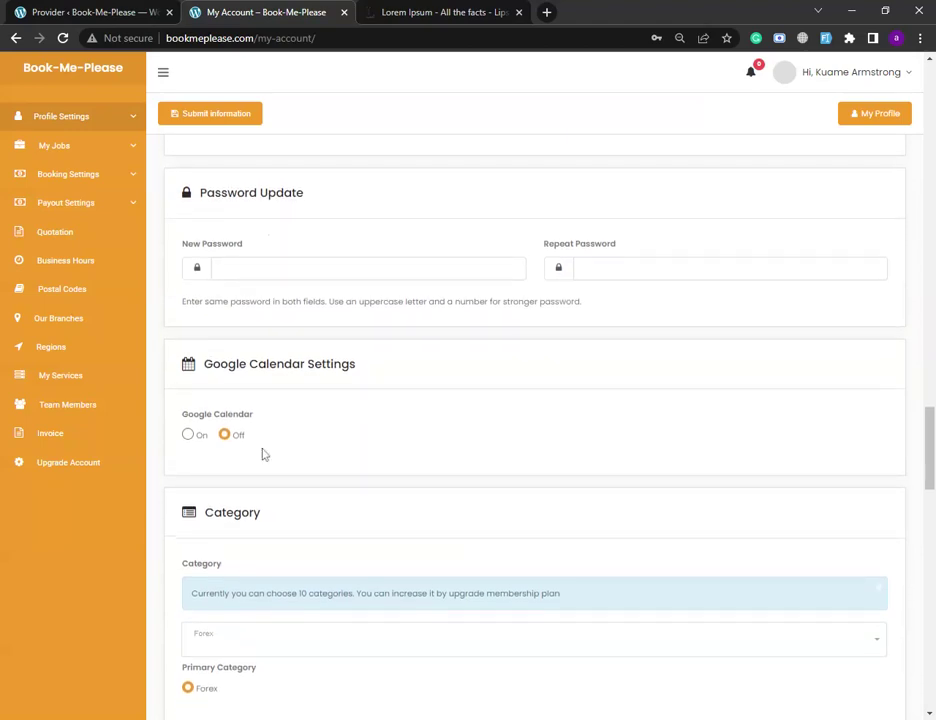
scroll(265, 480, "up", 1)
scroll(270, 513, "down", 3)
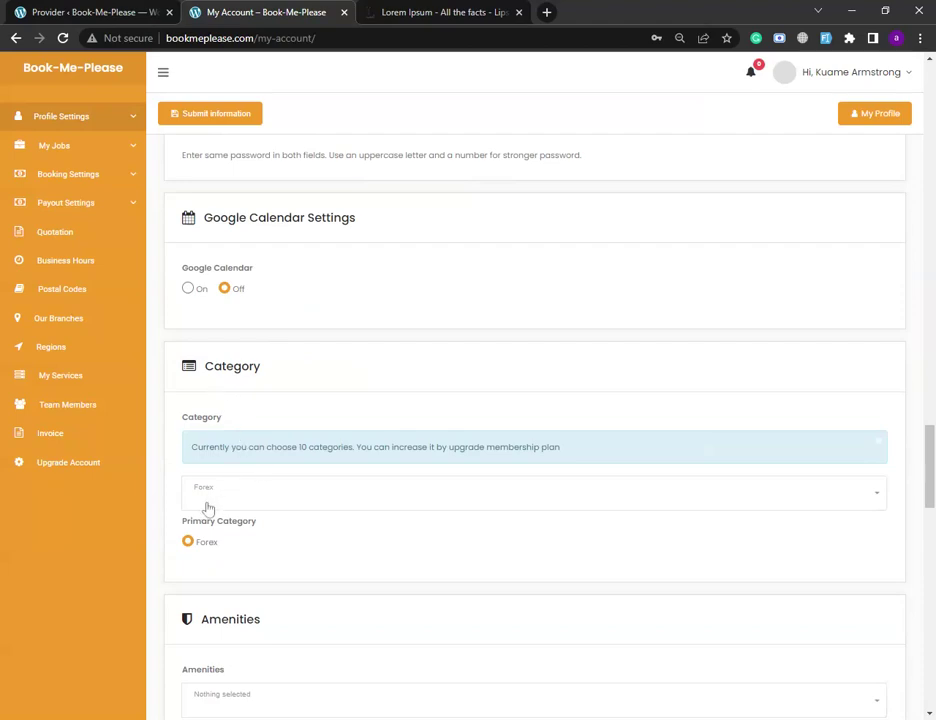
scroll(208, 508, "up", 3)
scroll(224, 620, "down", 8)
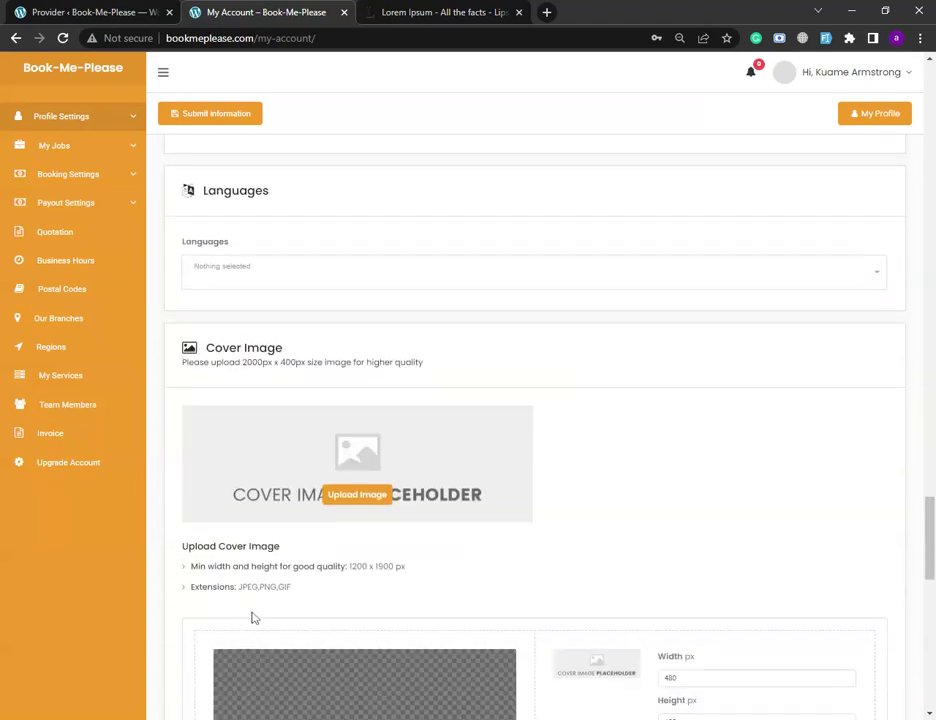
scroll(251, 506, "down", 3)
scroll(251, 505, "up", 2)
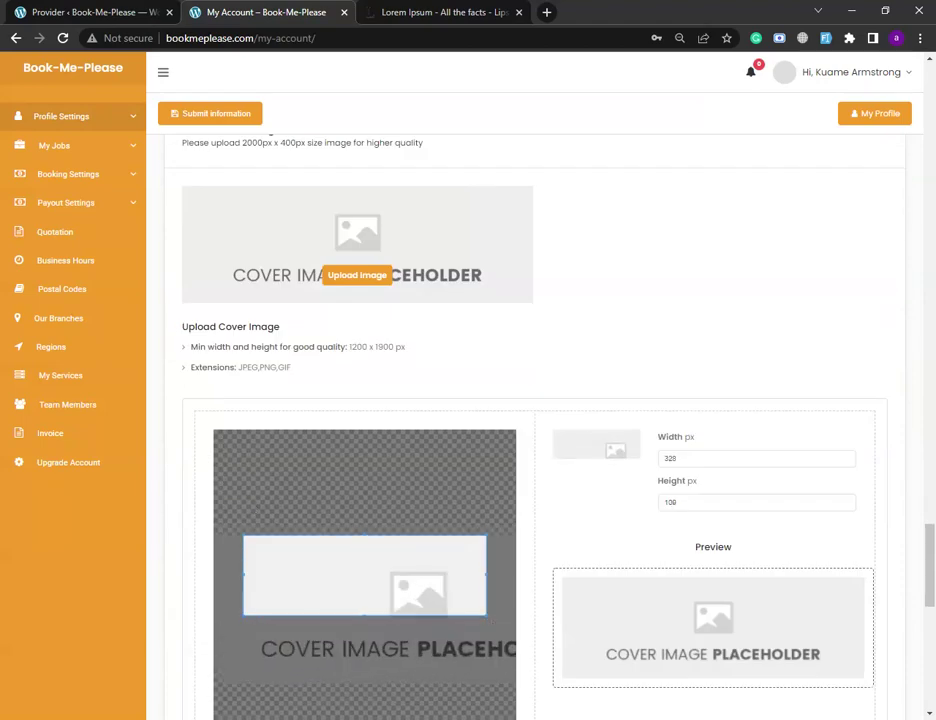
scroll(142, 455, "up", 4)
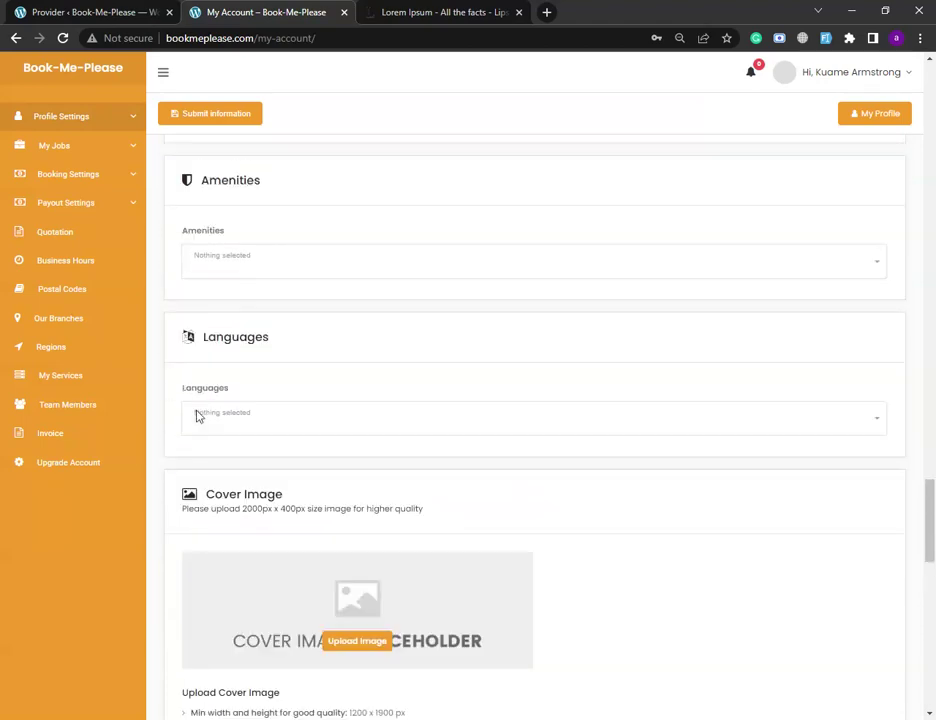
scroll(220, 418, "up", 2)
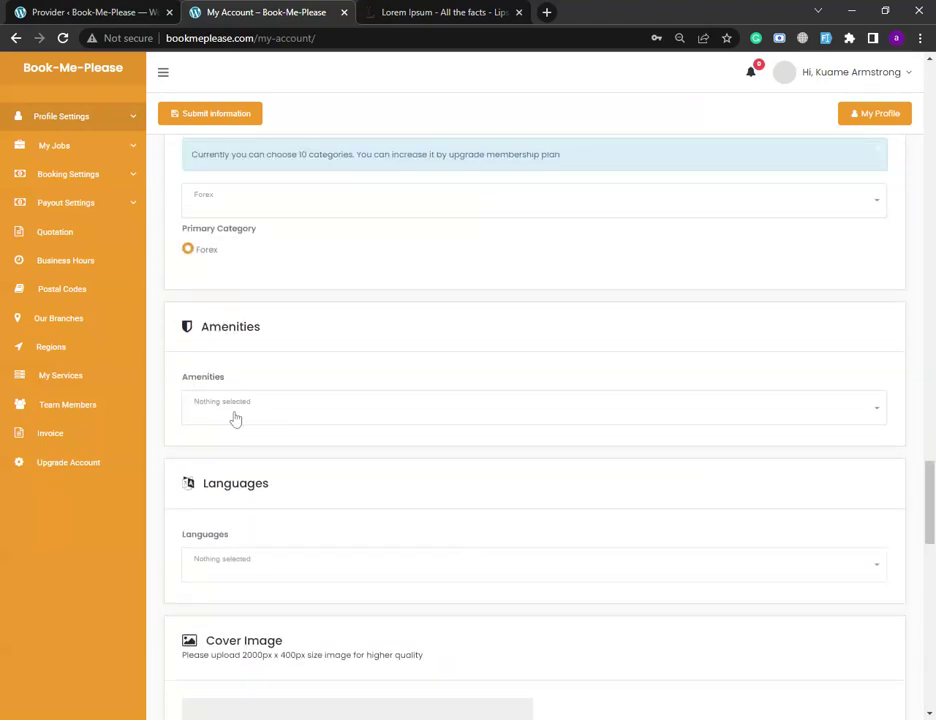
Step: Add Accept Credit card to the profile's Amenities
left_click(241, 410)
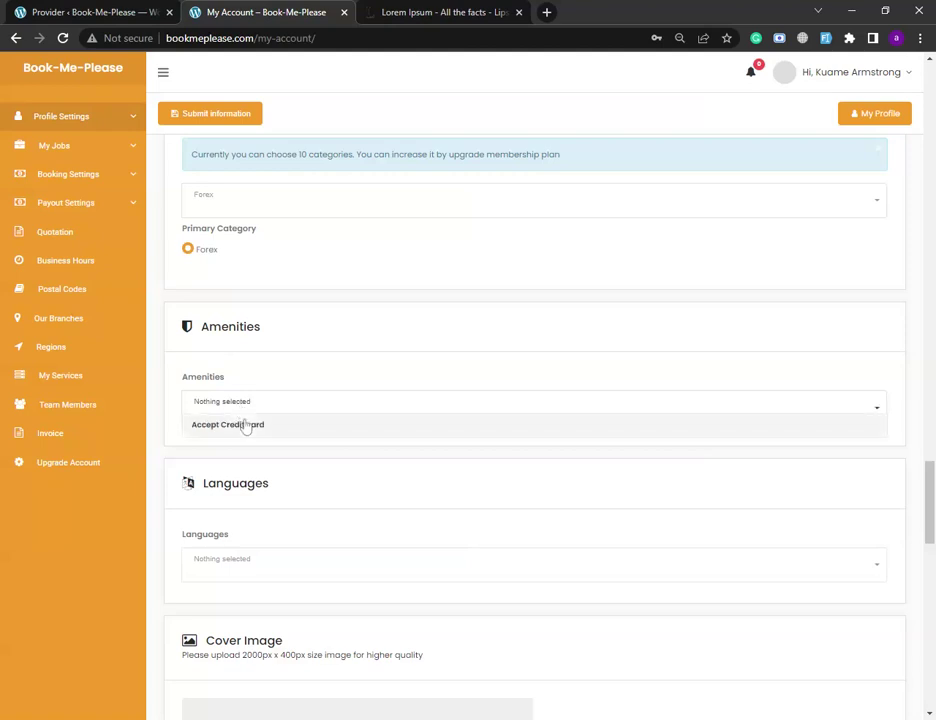
left_click(243, 426)
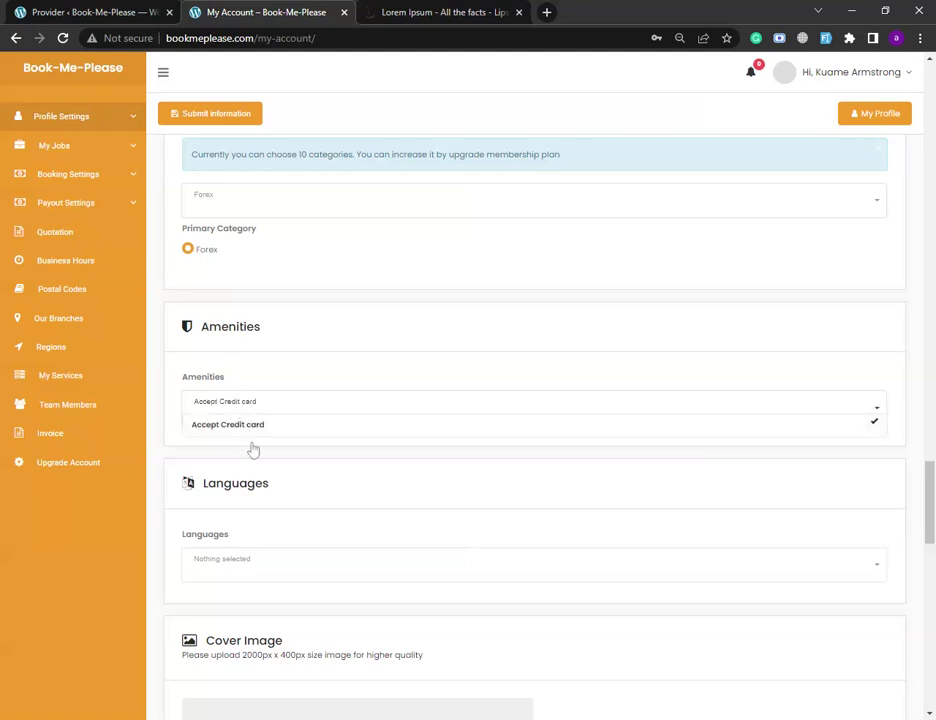
left_click(356, 380)
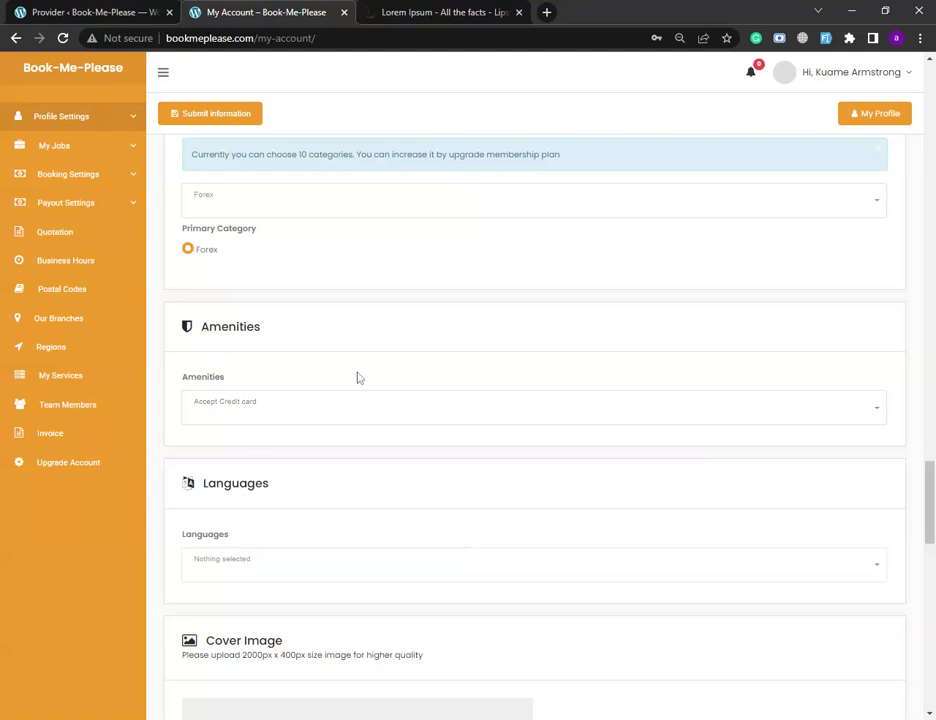
scroll(309, 455, "up", 1)
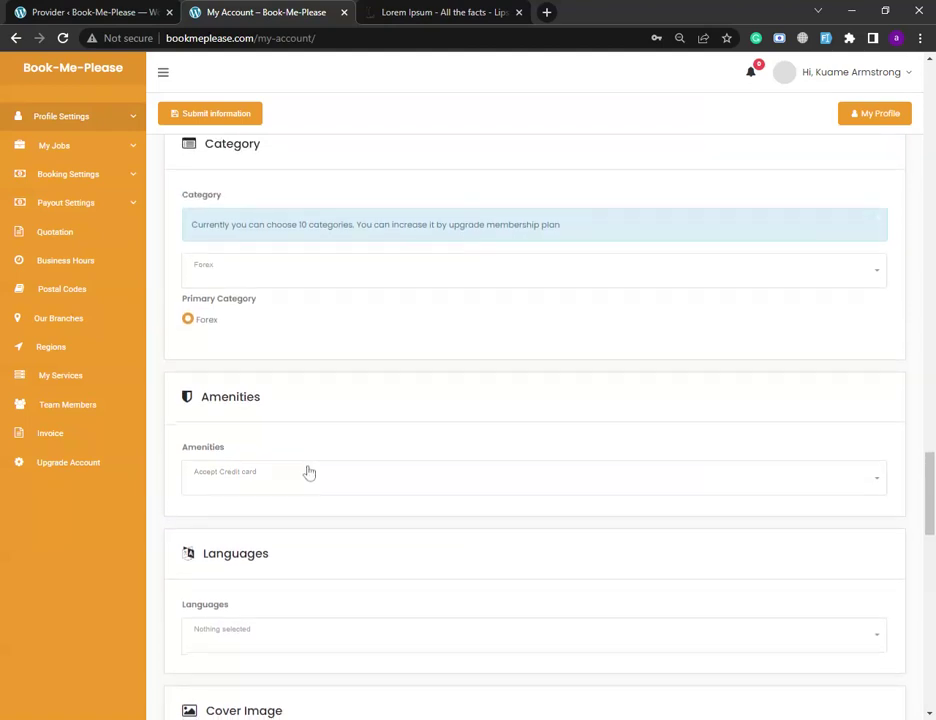
scroll(309, 472, "down", 2)
Step: Select English and Urdu as the provider's Languages
left_click(253, 499)
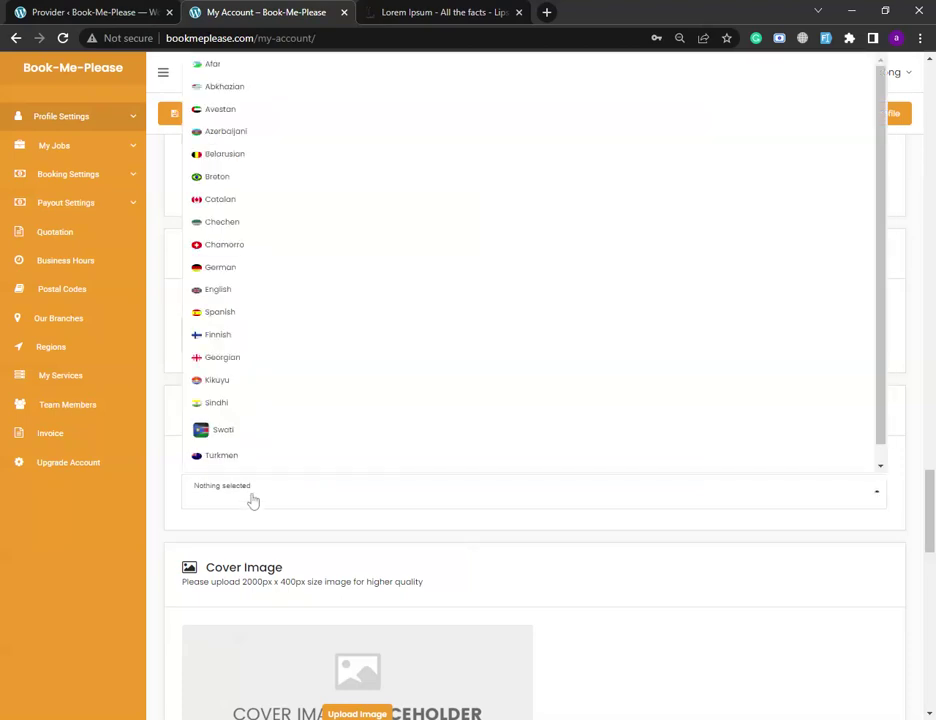
scroll(299, 336, "up", 3)
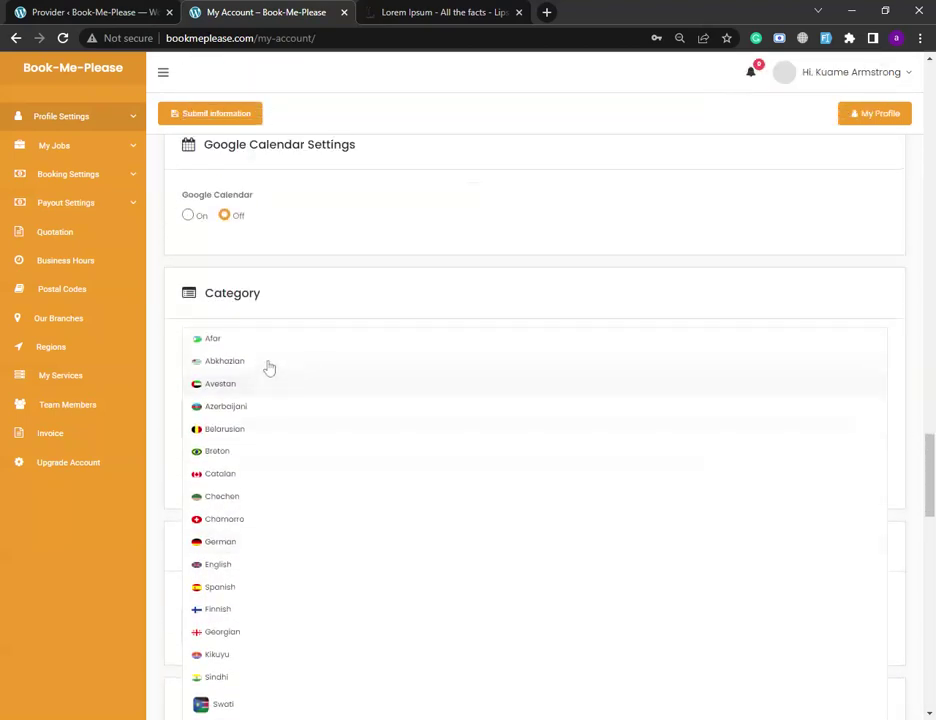
left_click(226, 566)
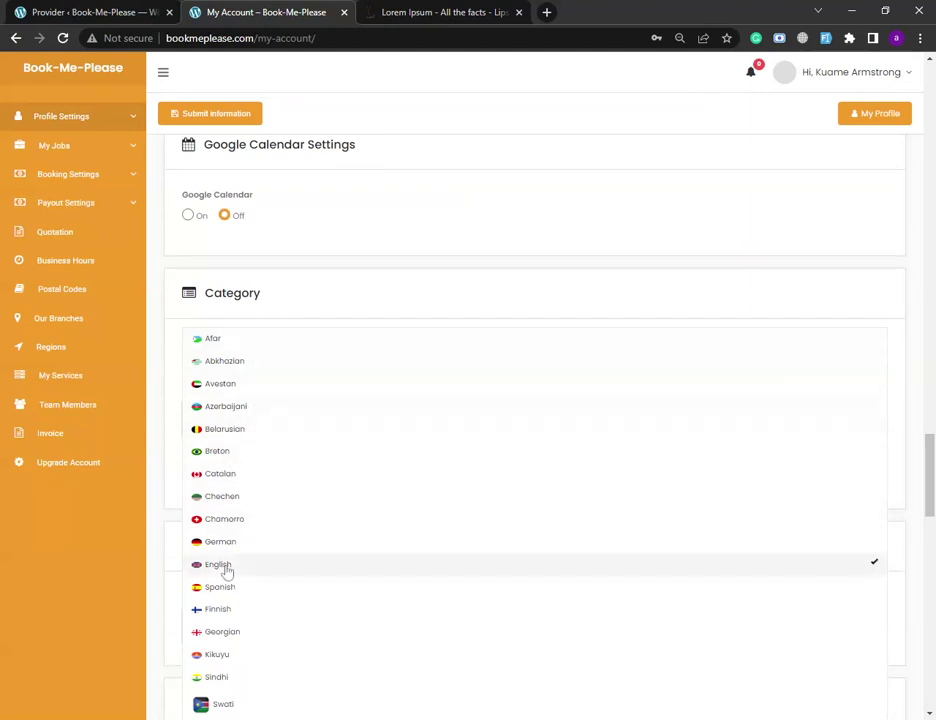
scroll(258, 650, "down", 1)
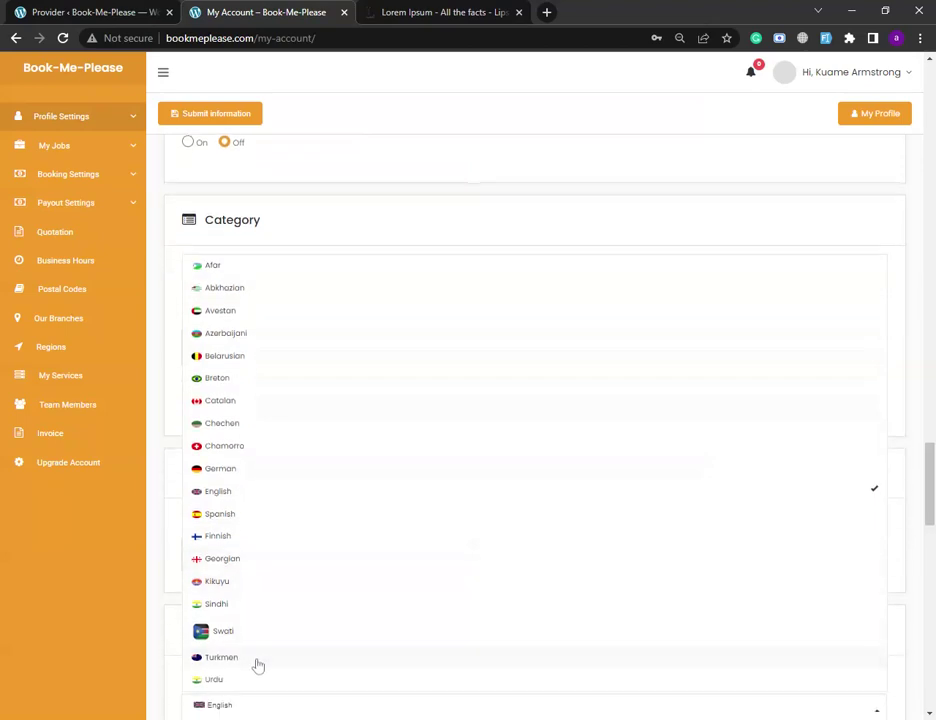
scroll(258, 665, "down", 1)
left_click(245, 609)
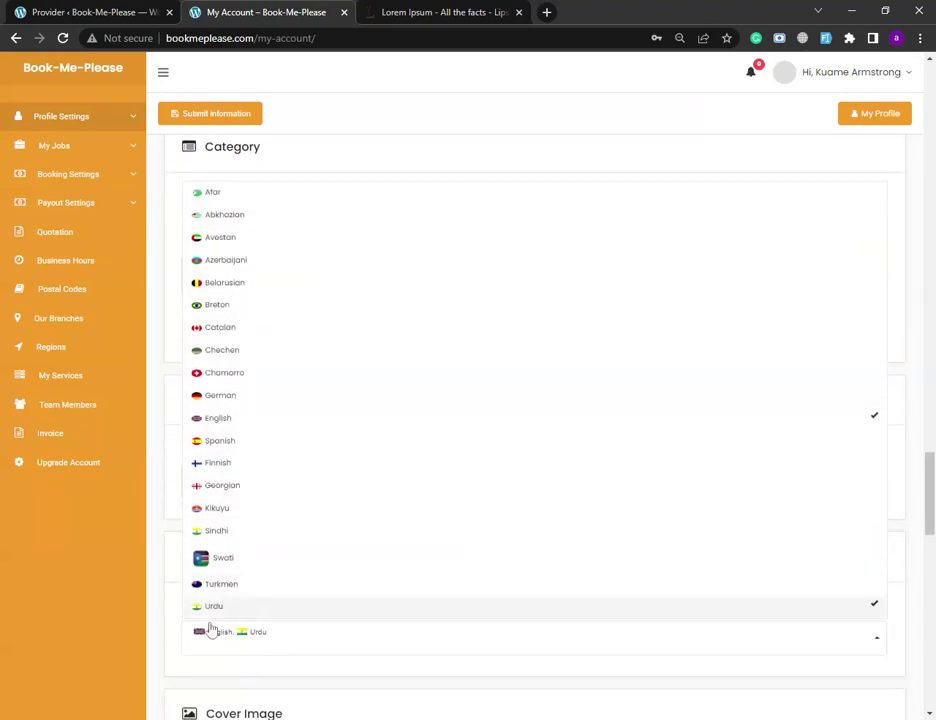
left_click(210, 630)
scroll(230, 638, "down", 4)
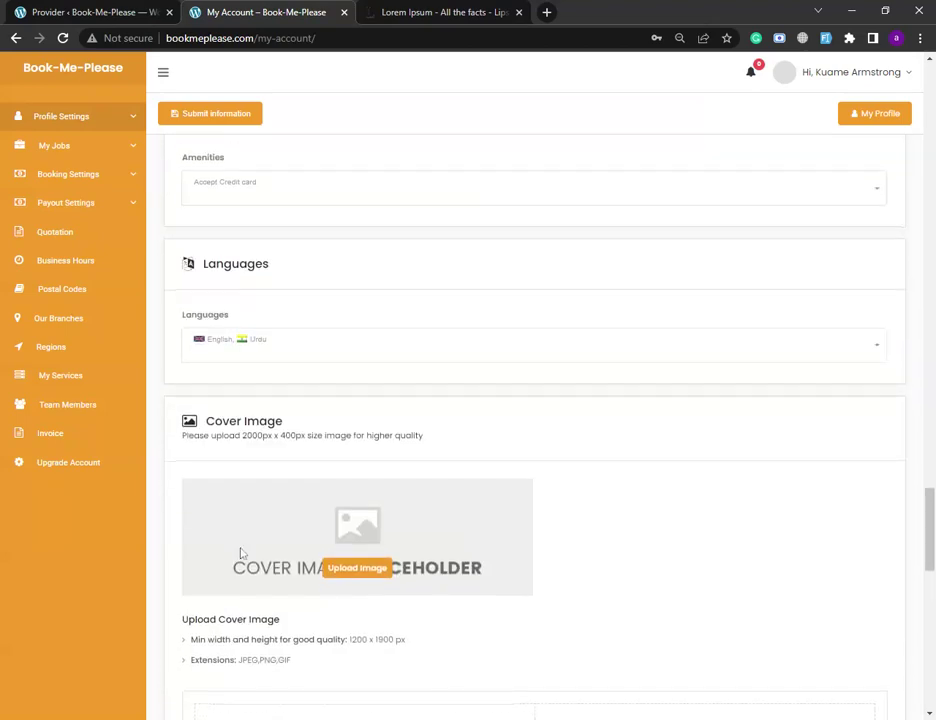
Step: Upload an office photo as the profile's Cover Image
scroll(240, 552, "down", 1)
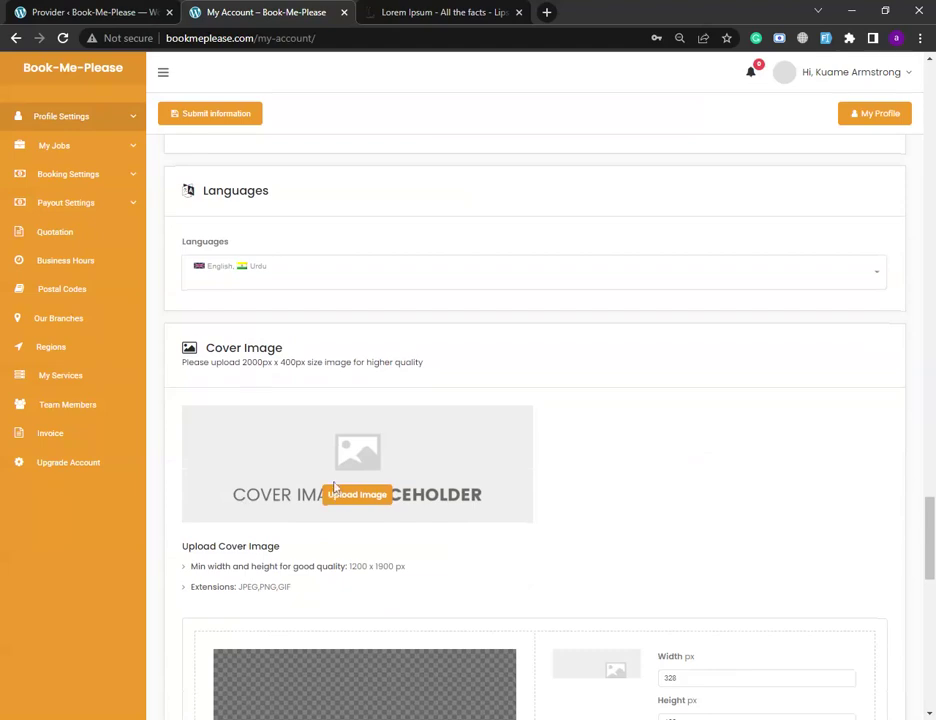
scroll(300, 487, "down", 1)
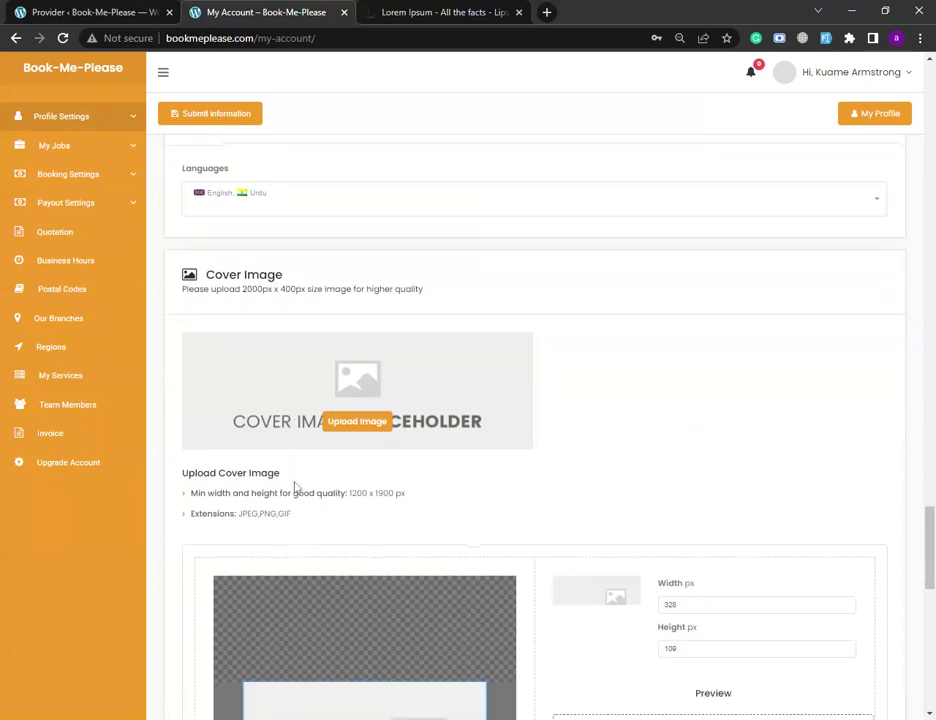
left_click(351, 428)
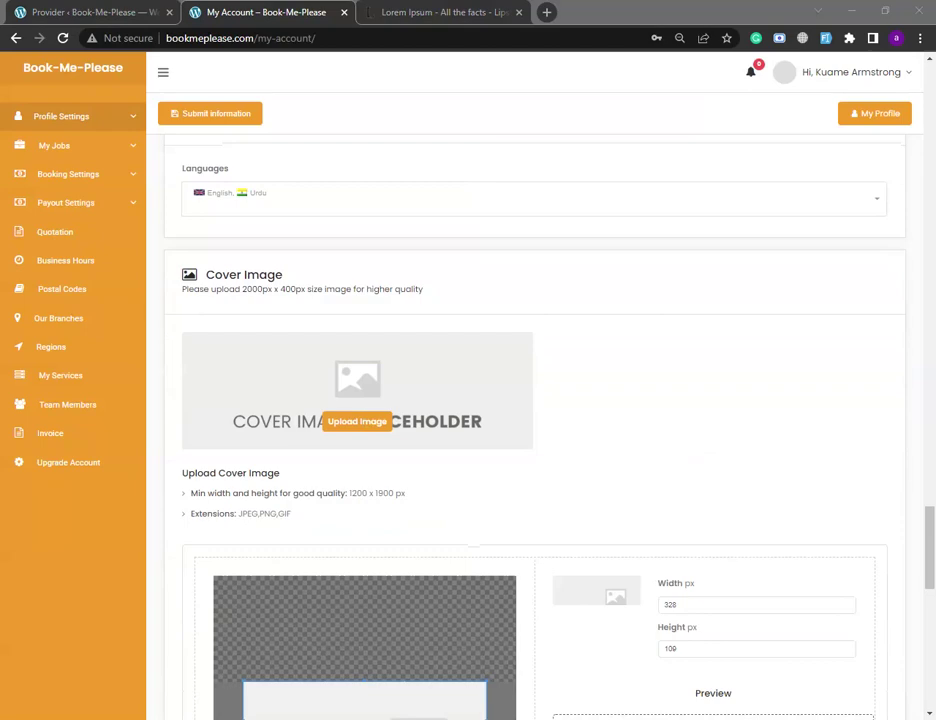
Step: Widen the cover crop area to the photo's left and right edges, nudging it up slightly
scroll(445, 421, "down", 3)
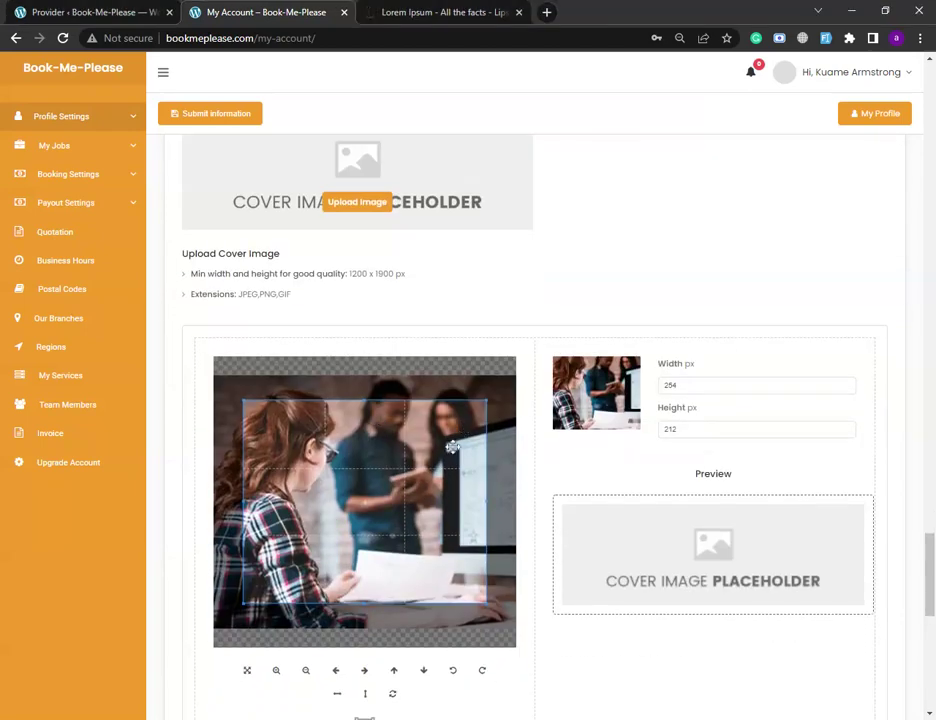
left_click_drag(472, 504, 522, 501)
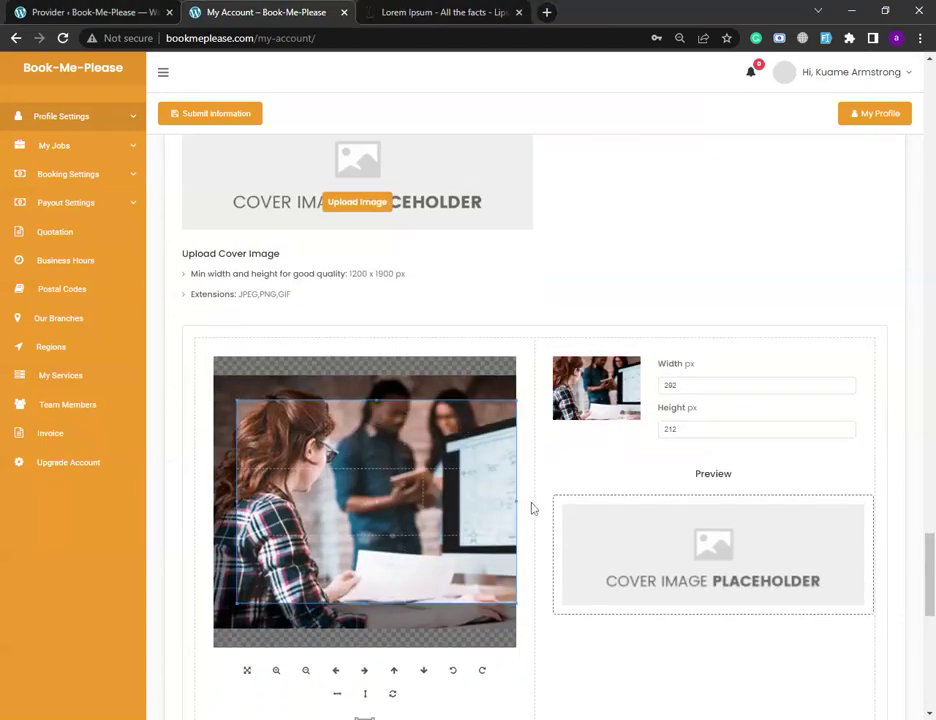
left_click_drag(236, 500, 198, 501)
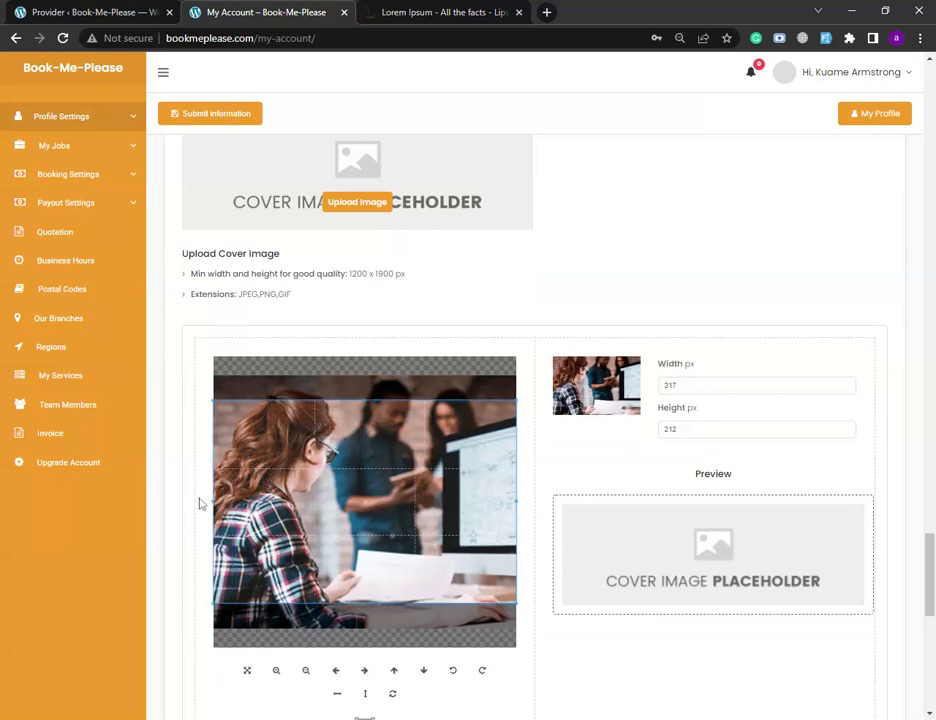
left_click_drag(380, 459, 368, 451)
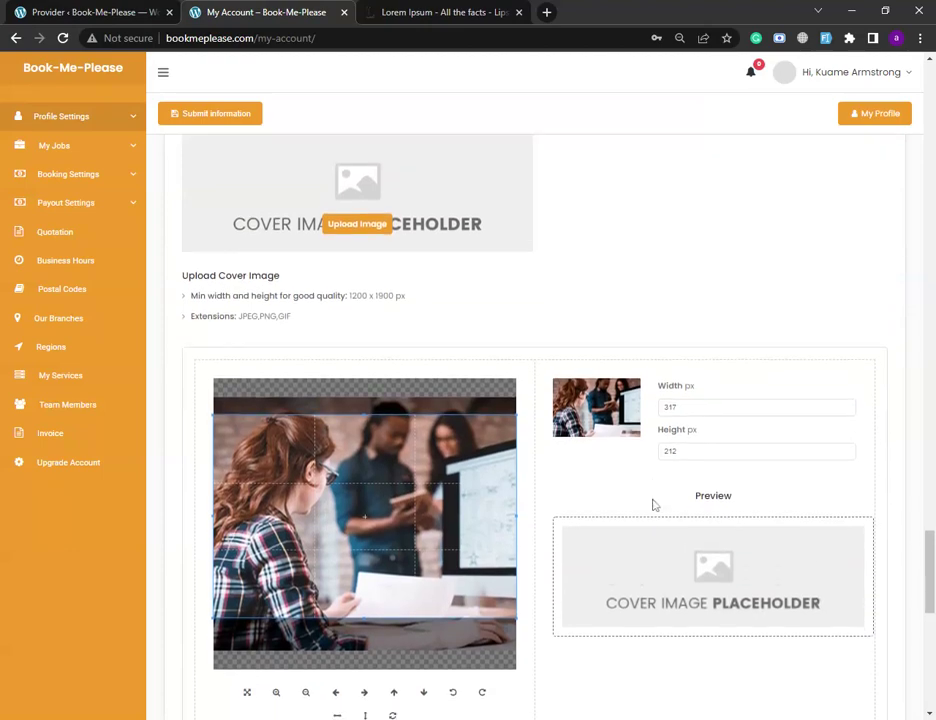
scroll(675, 487, "down", 5)
scroll(673, 492, "up", 2)
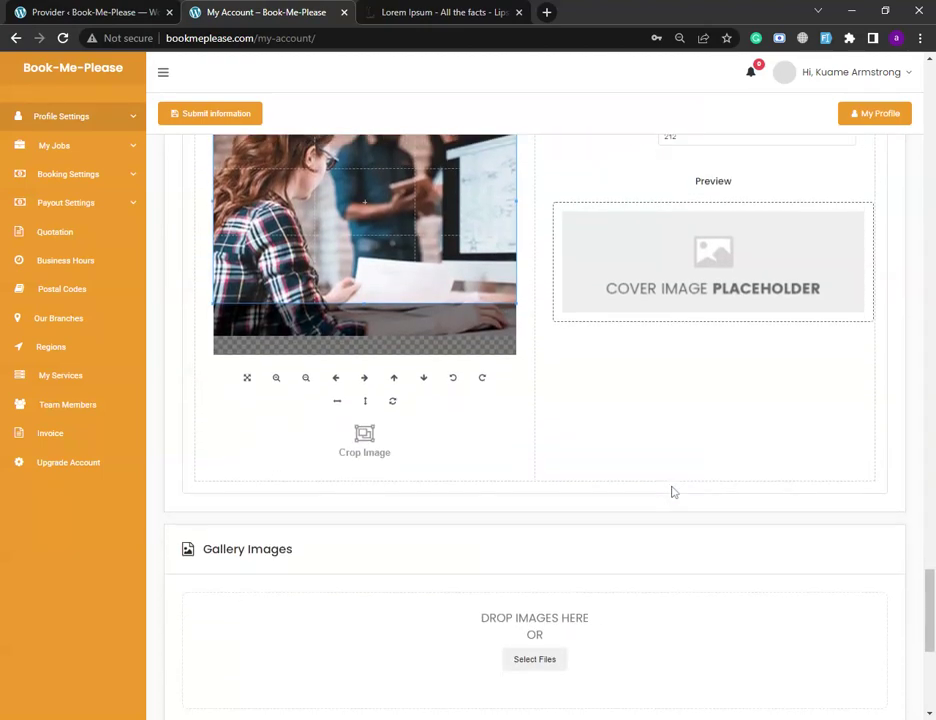
scroll(673, 493, "down", 1)
scroll(630, 507, "down", 2)
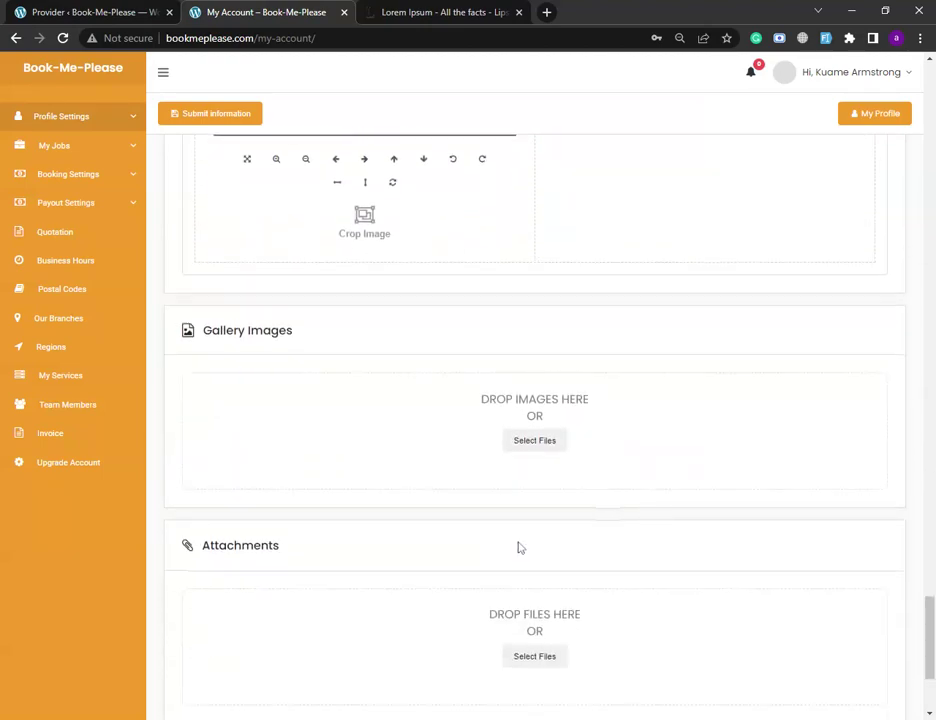
scroll(545, 503, "up", 1)
Step: Upload four business images to Gallery Images, then scroll to the bottom of the form
left_click(543, 516)
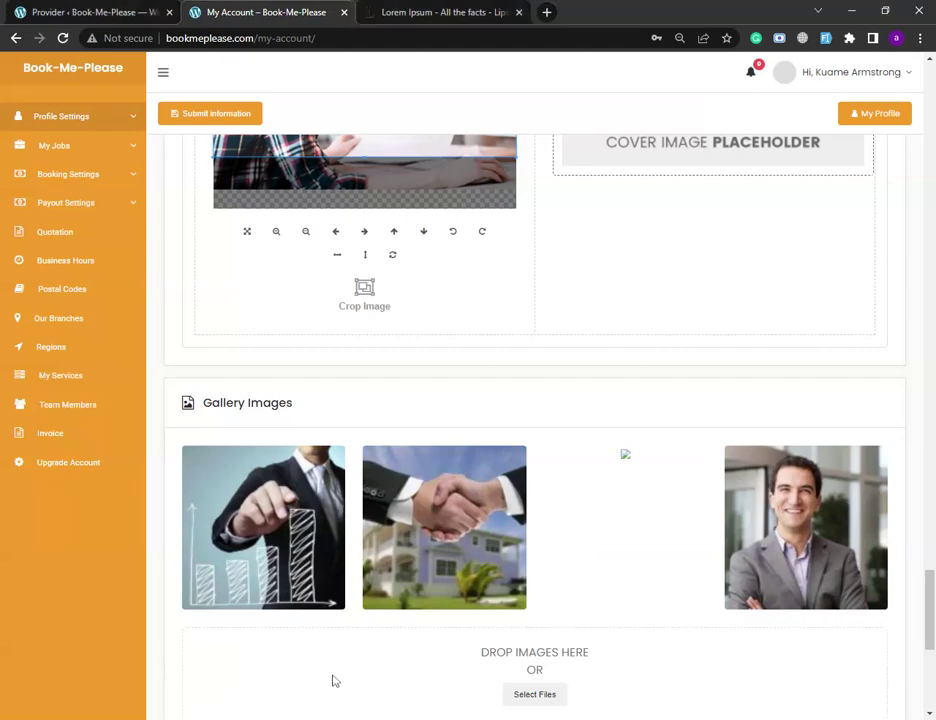
scroll(449, 507, "down", 5)
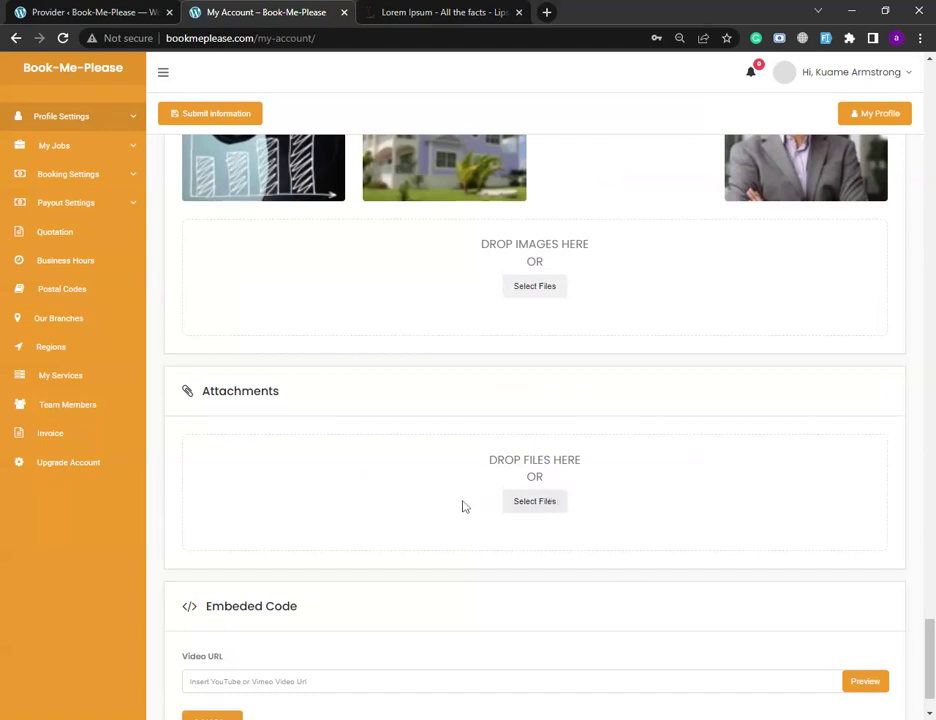
scroll(500, 497, "down", 2)
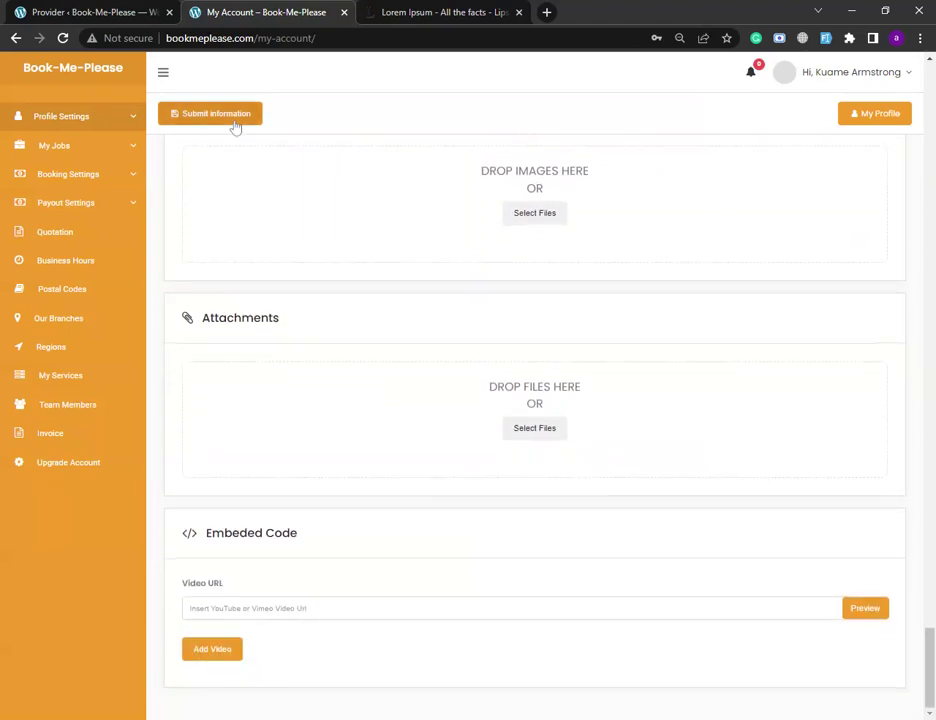
Step: Submit the provider profile information from the top of the form
left_click(235, 128)
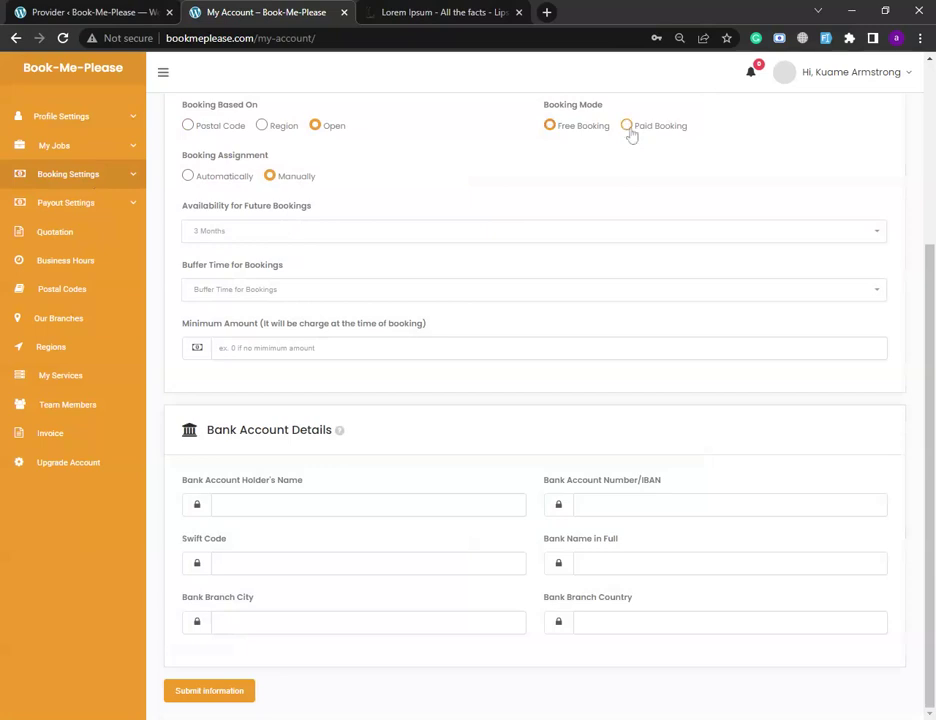
Step: Switch Booking Mode to Paid Booking and Booking Assignment to Automatically
left_click(628, 128)
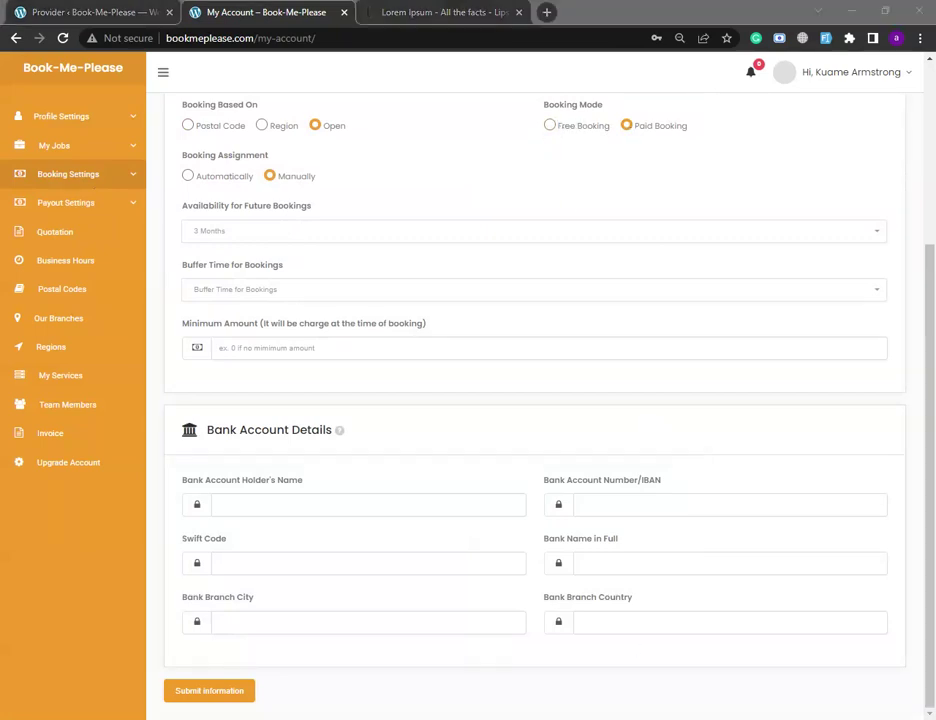
left_click(752, 649)
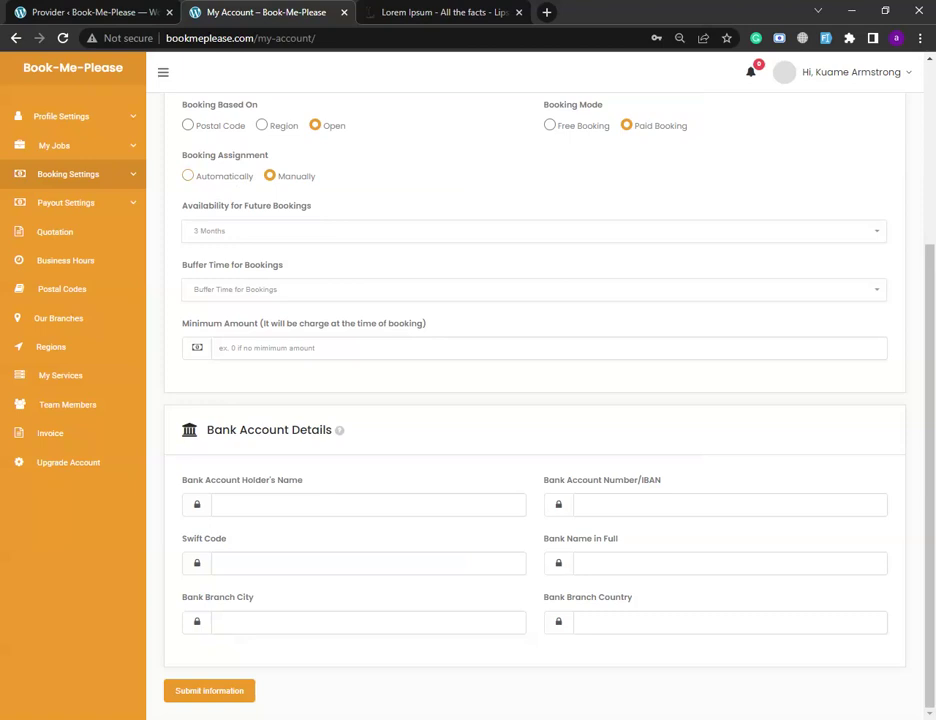
left_click(188, 176)
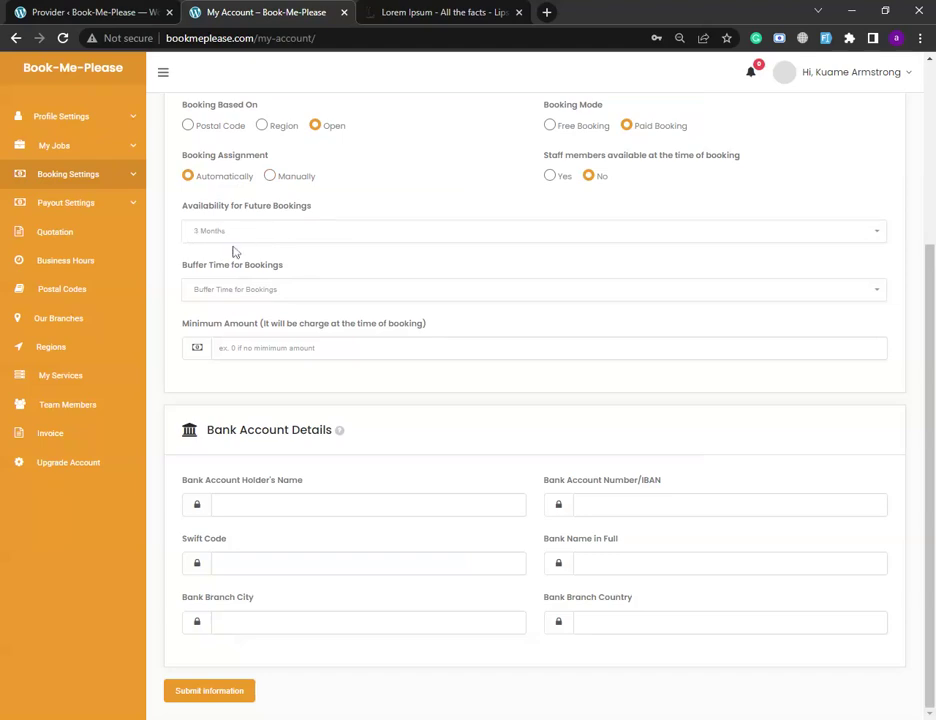
Step: Keep 3 Months future availability and leave Buffer Time unchanged
left_click(255, 240)
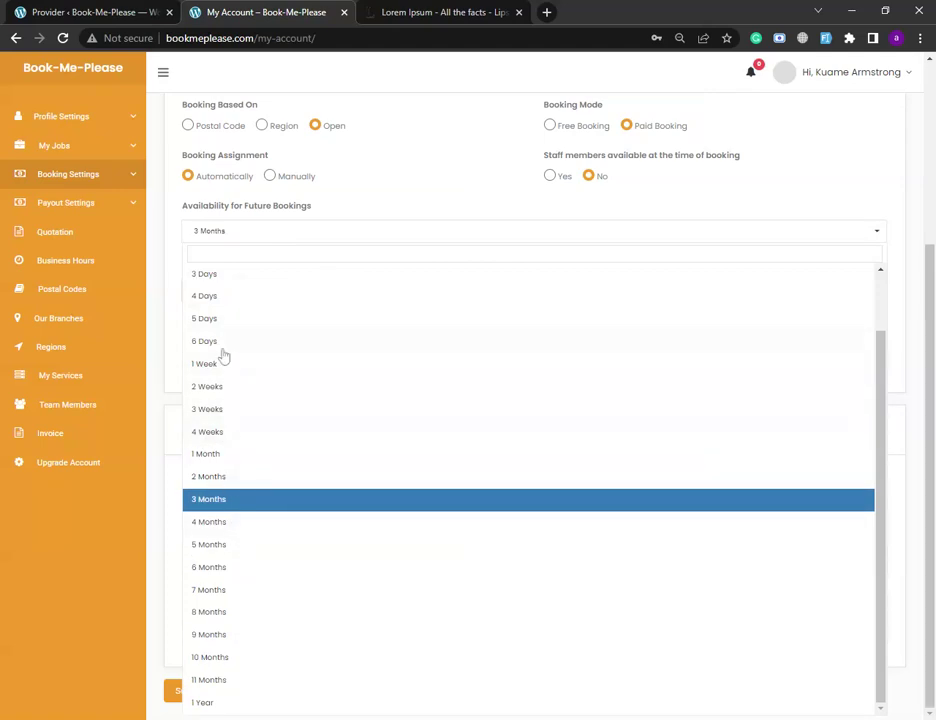
left_click(171, 309)
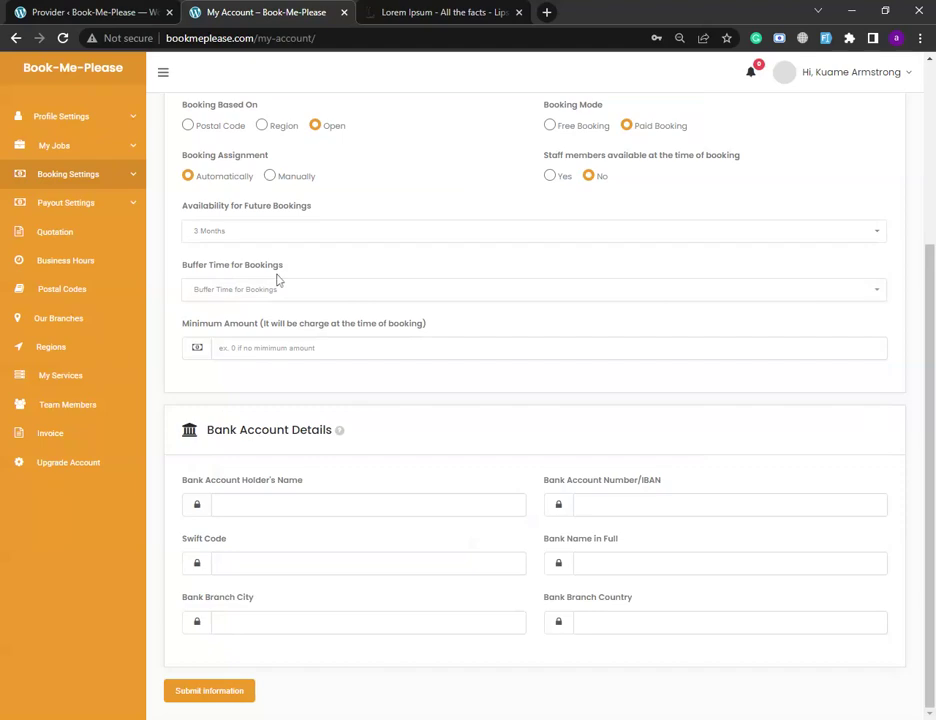
left_click(215, 298)
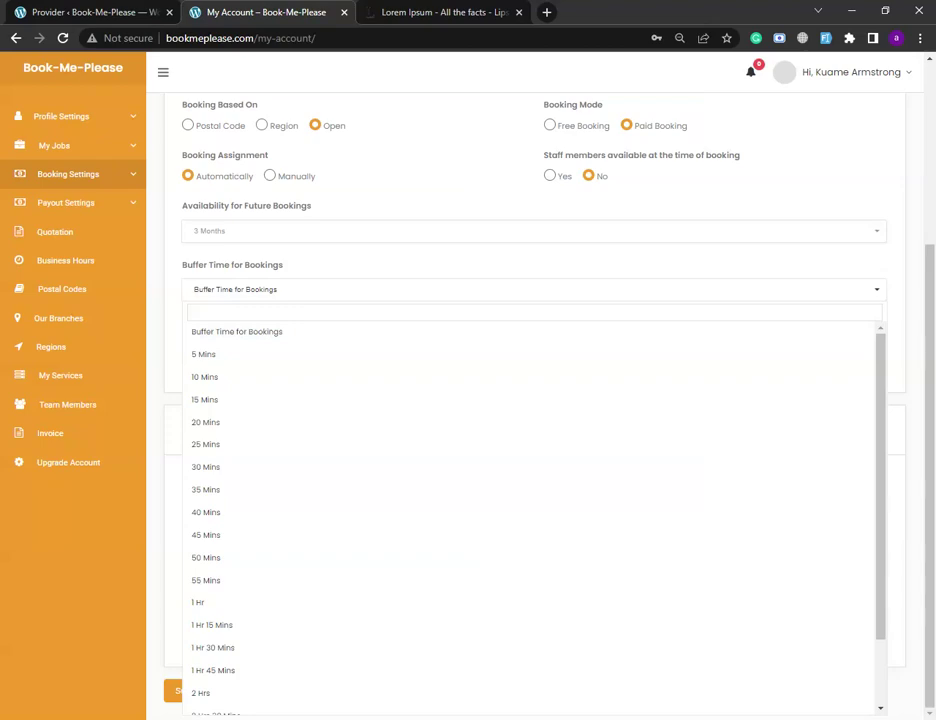
left_click(215, 300)
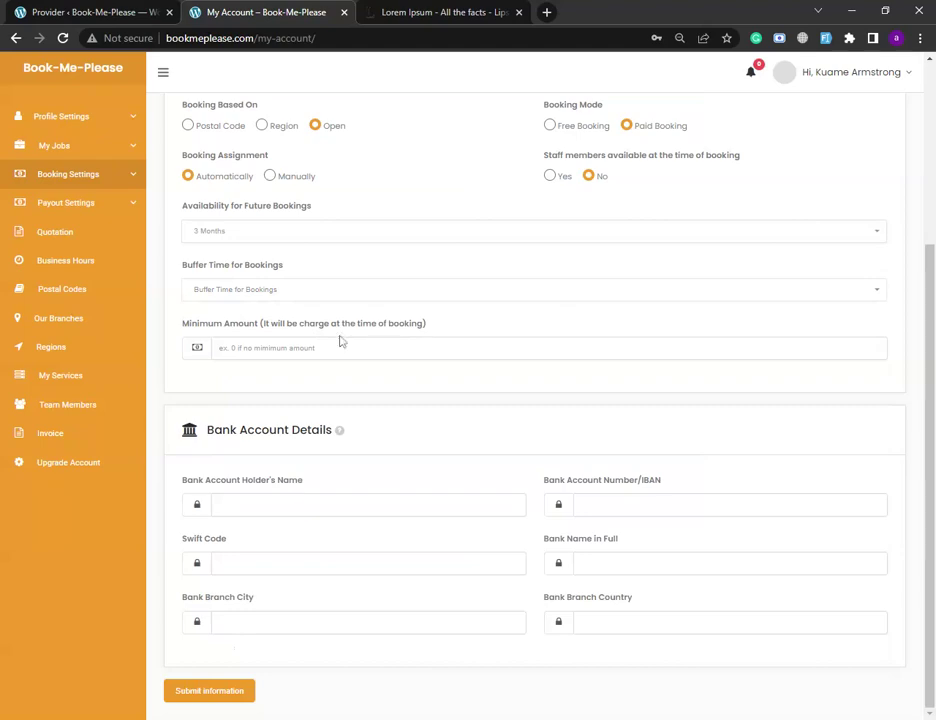
Step: Enter 50 as the Minimum Amount charged at booking
left_click(396, 345)
type("50")
left_click(211, 294)
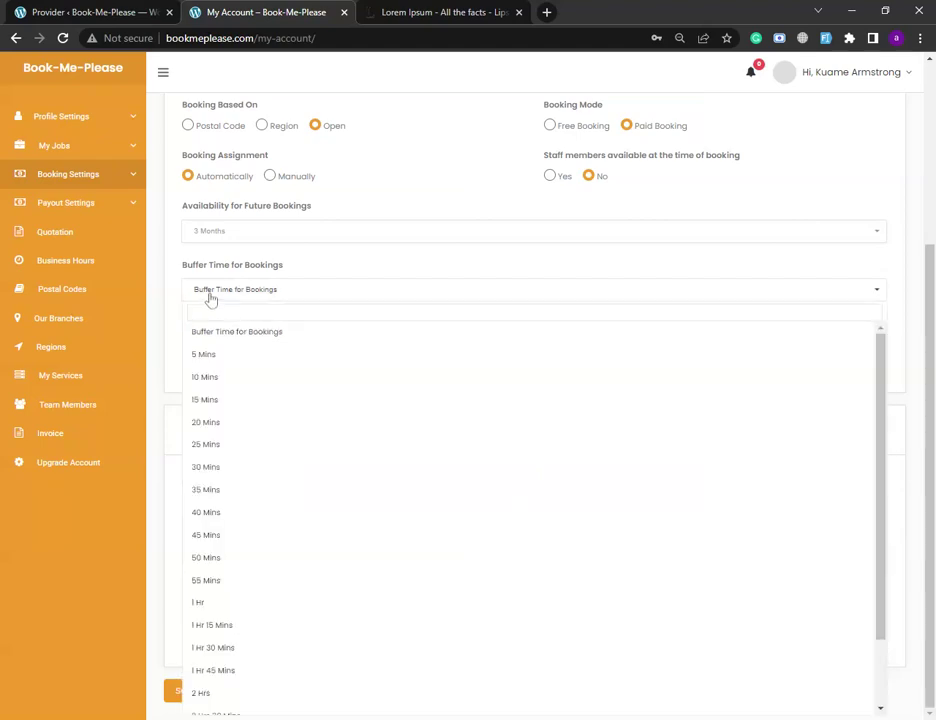
left_click(176, 298)
scroll(185, 330, "up", 2)
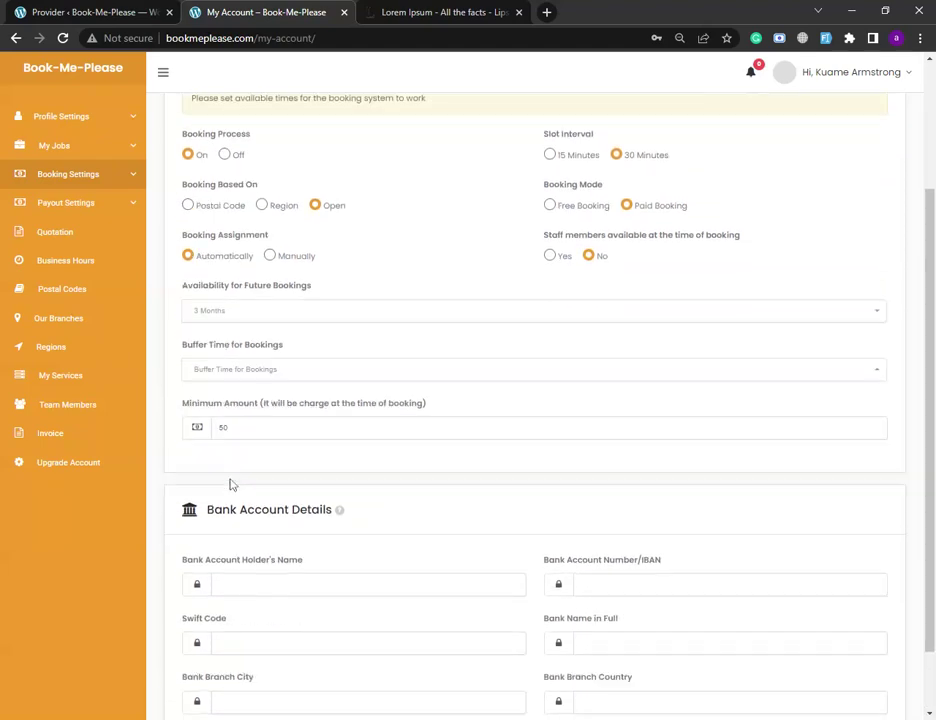
scroll(255, 501, "up", 3)
scroll(245, 480, "down", 5)
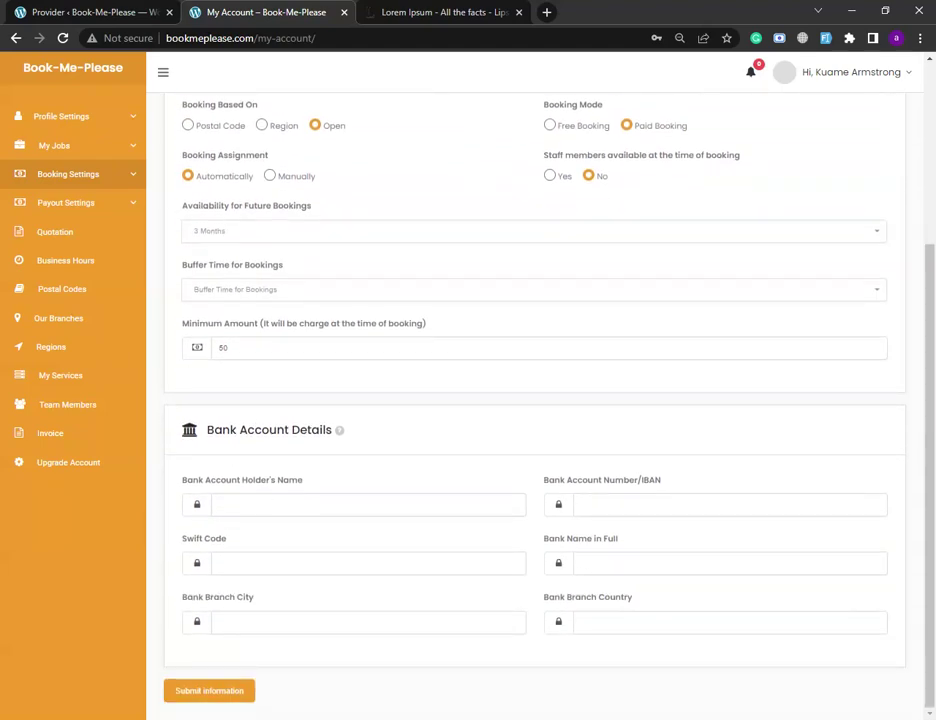
Step: Review the bank account holder field and save the booking settings
left_click(219, 505)
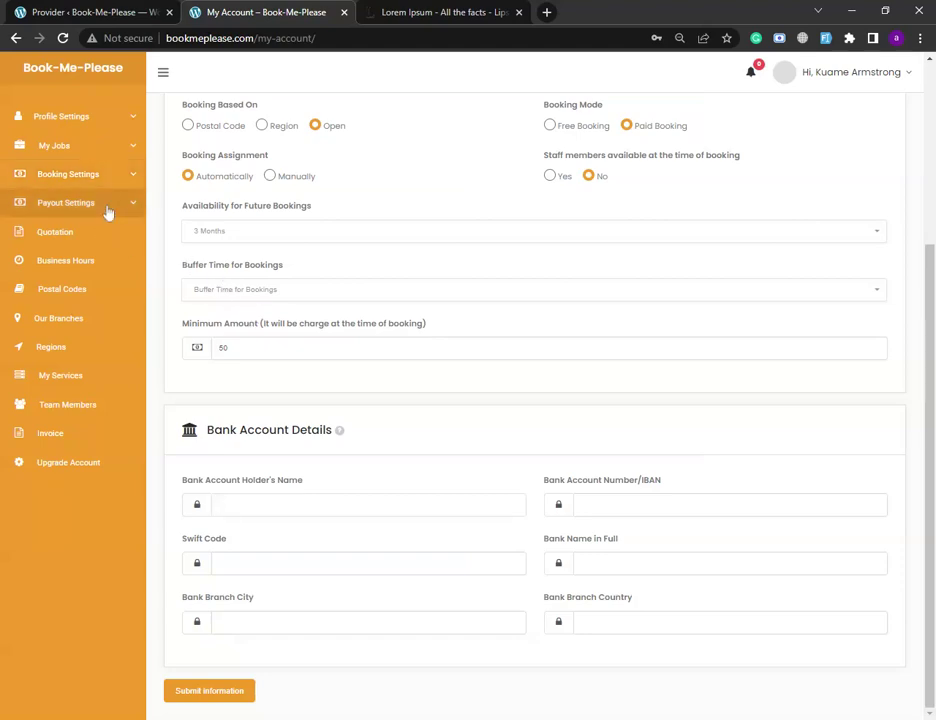
scroll(133, 209, "up", 5)
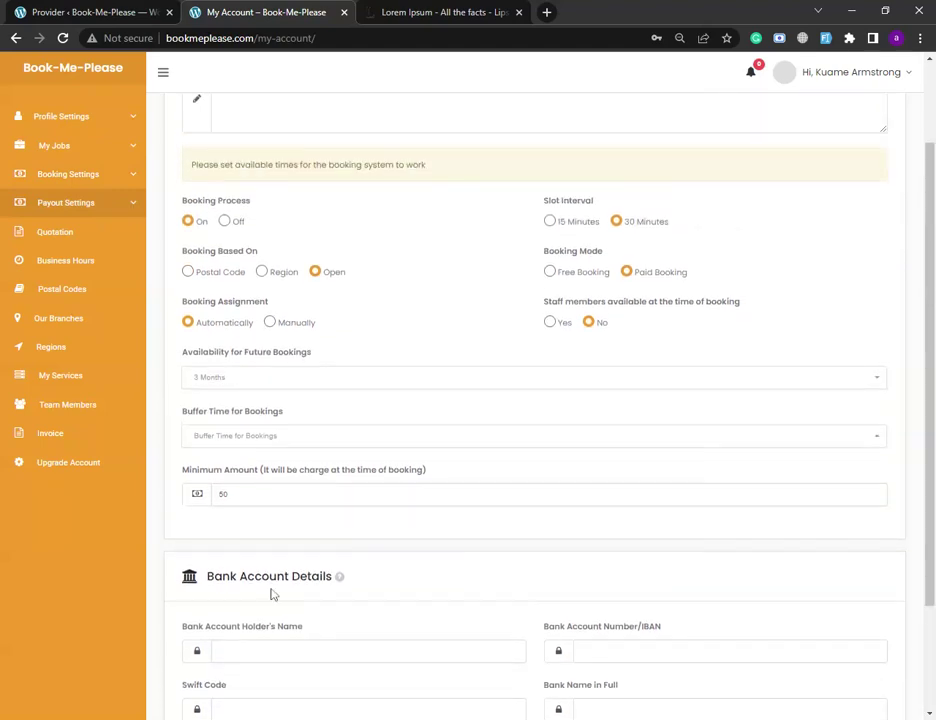
scroll(577, 545, "down", 4)
scroll(512, 641, "up", 5)
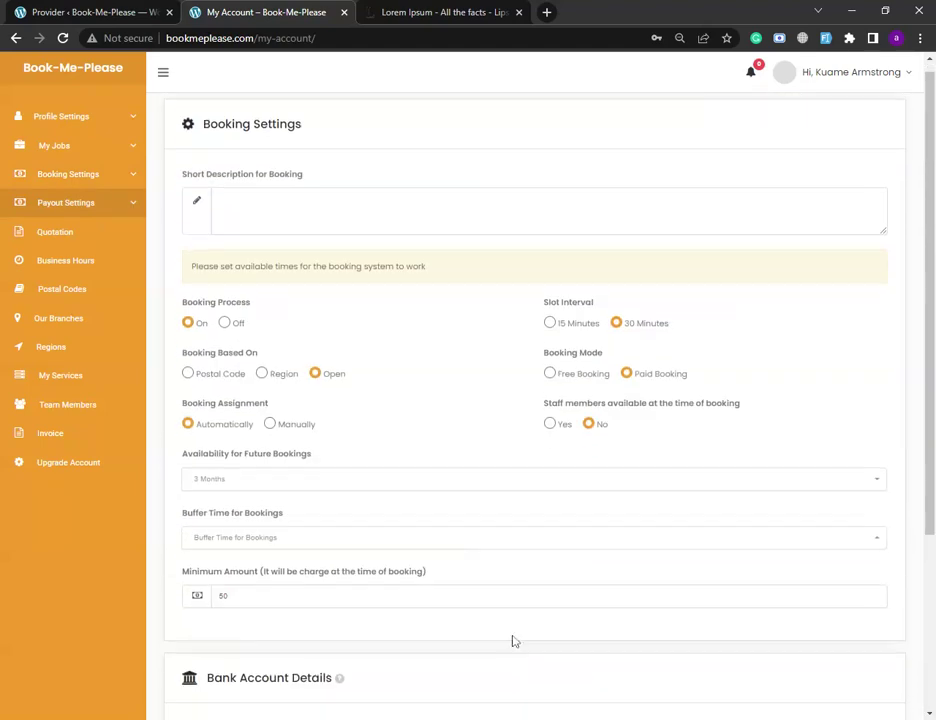
scroll(702, 547, "down", 6)
left_click(213, 694)
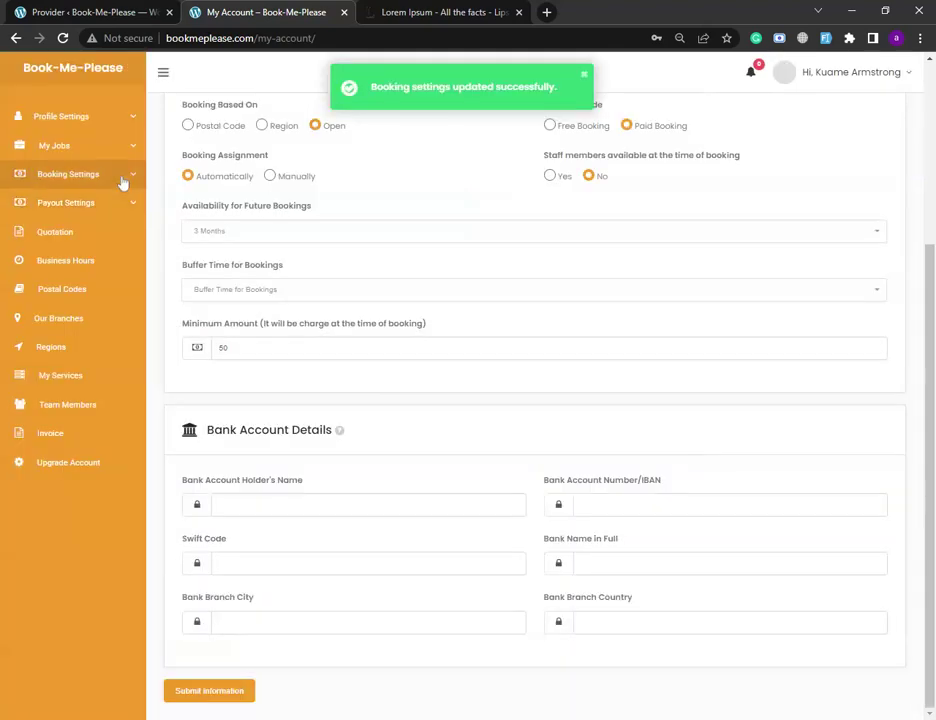
Step: Open the Availability page and set Start Time to 09:00 am
left_click(128, 178)
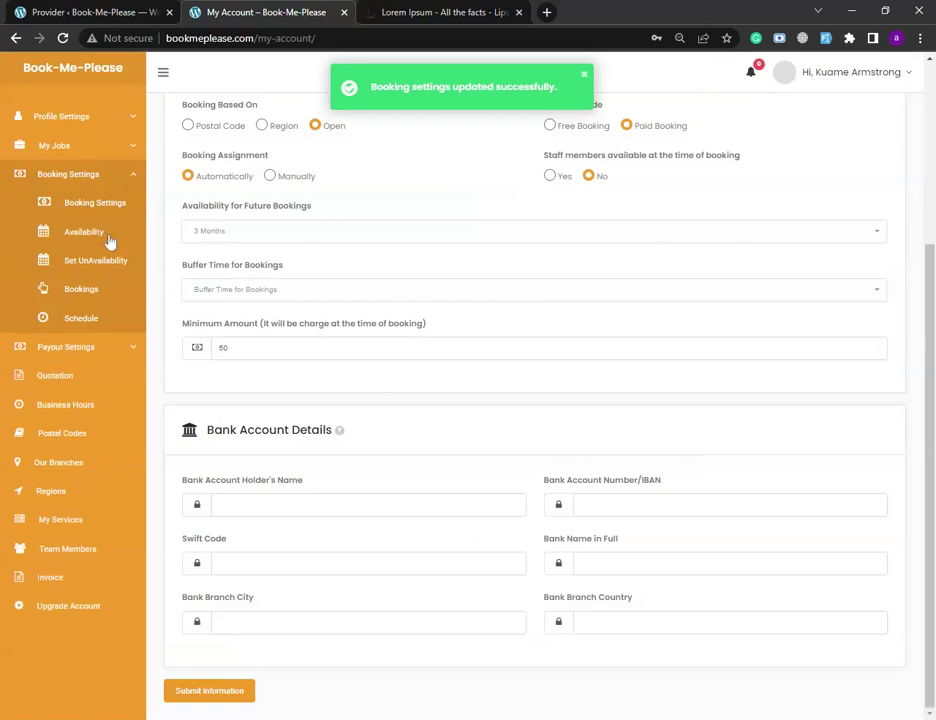
left_click(76, 236)
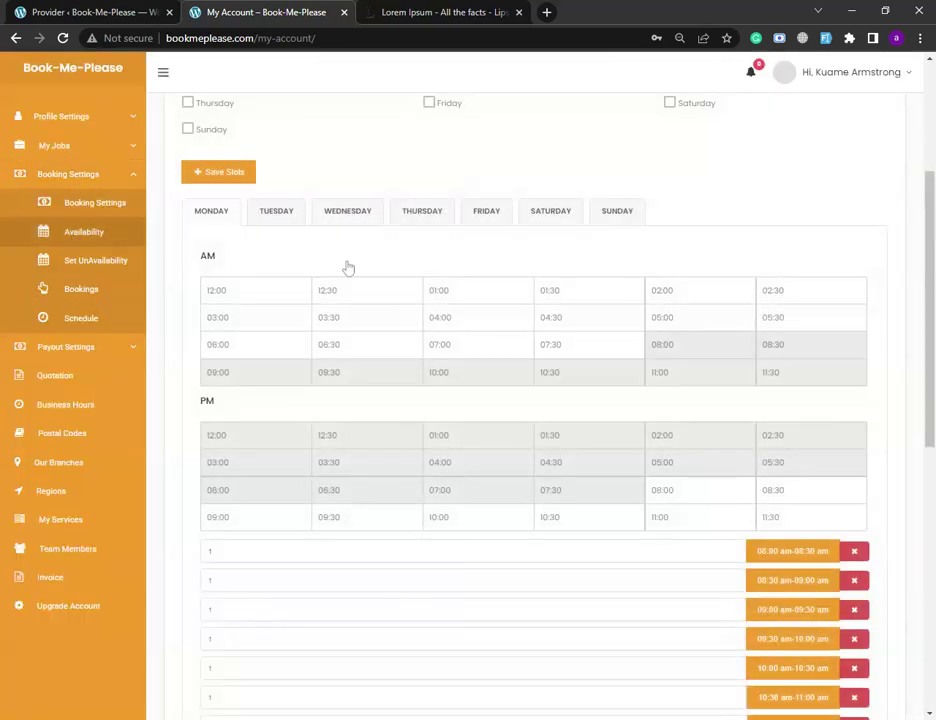
scroll(348, 268, "up", 5)
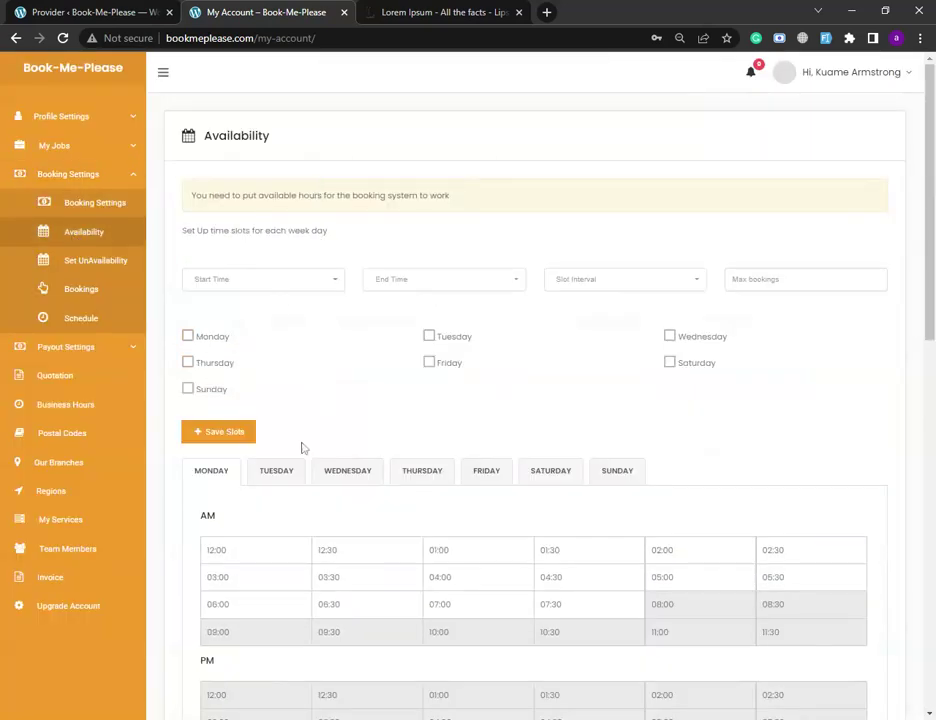
left_click(268, 287)
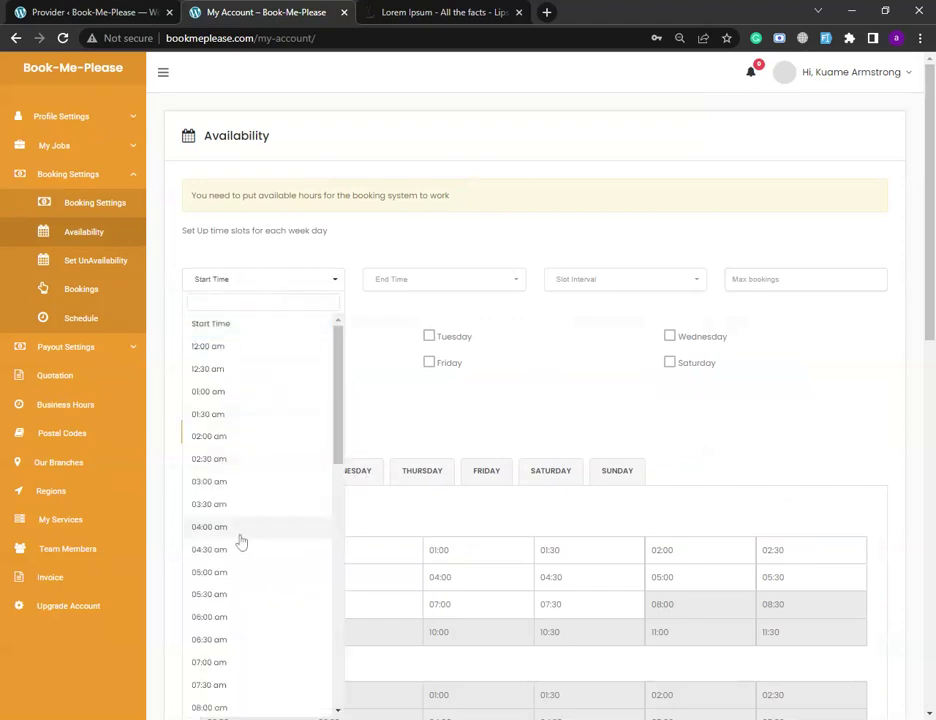
scroll(235, 664, "down", 3)
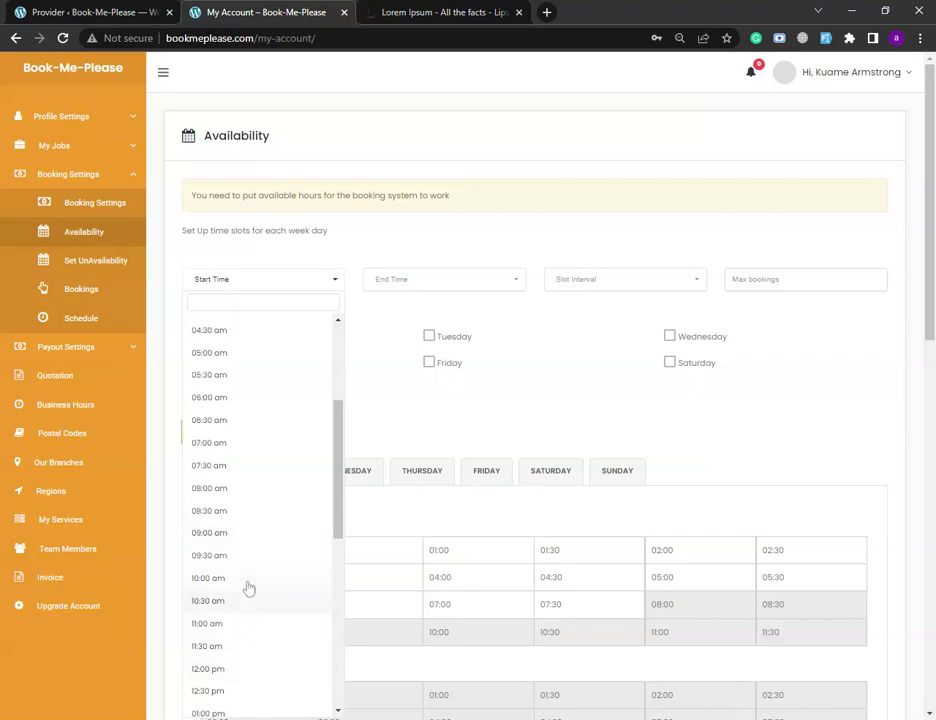
left_click(244, 540)
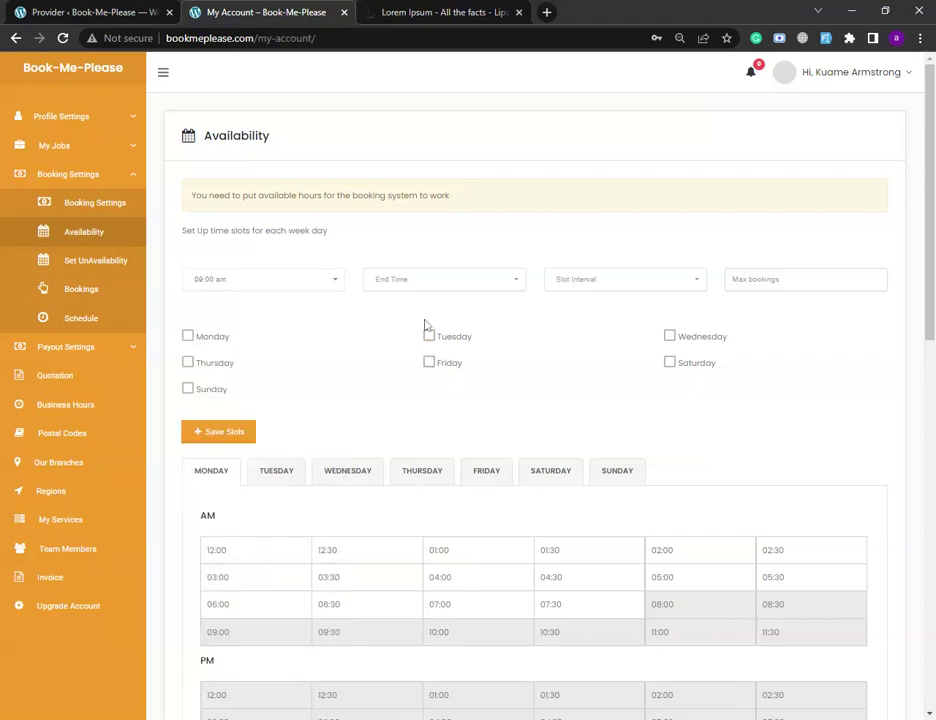
Step: Set End Time to 06:00 pm, correcting an accidental 06:00 am
left_click(423, 289)
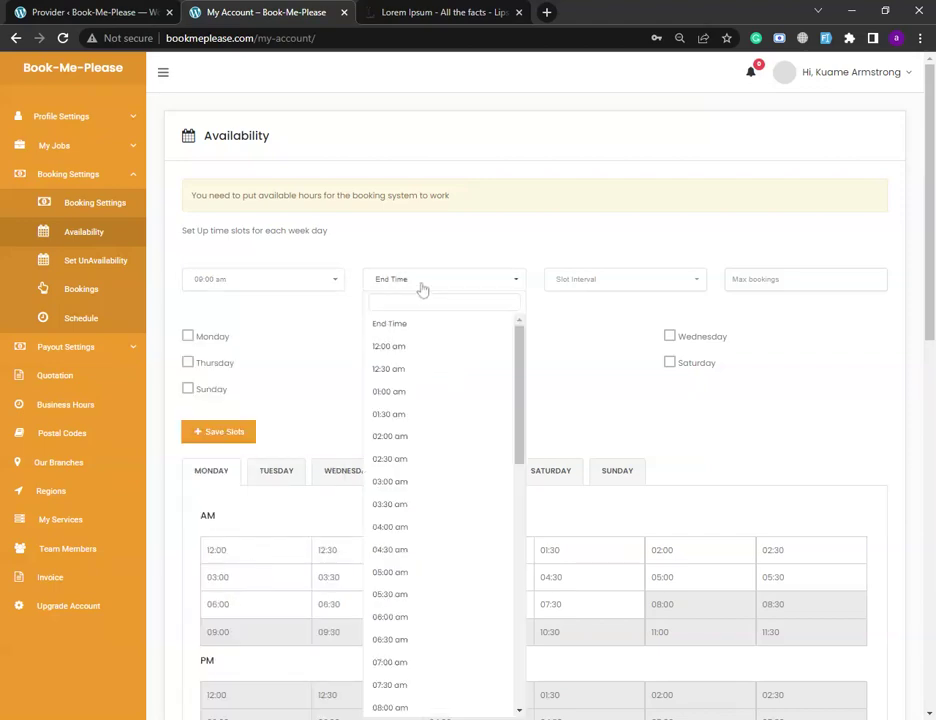
left_click(405, 618)
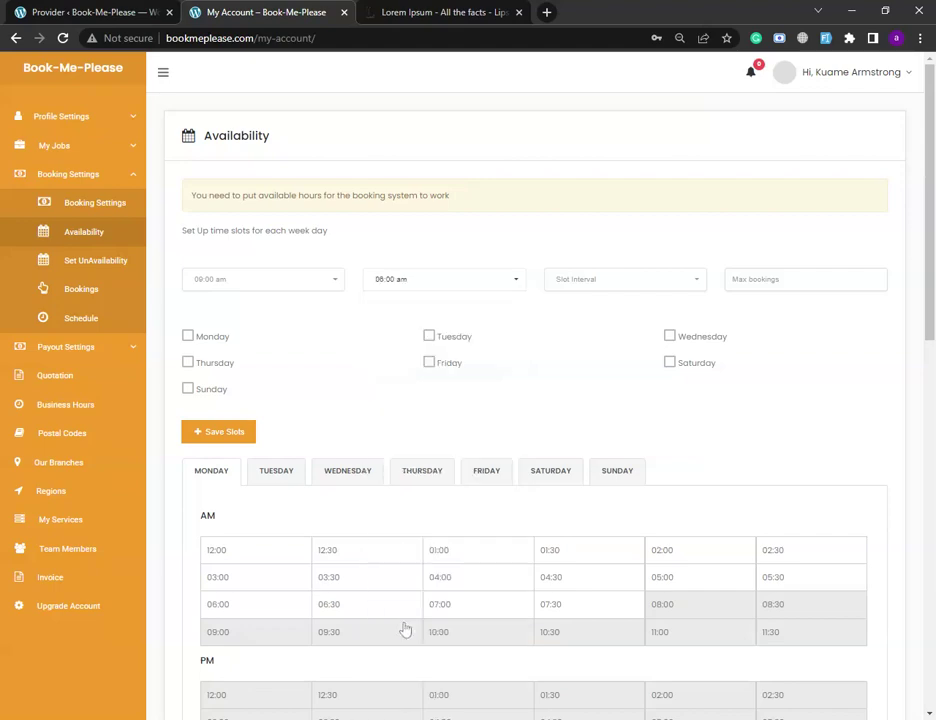
left_click(440, 290)
scroll(446, 575, "down", 6)
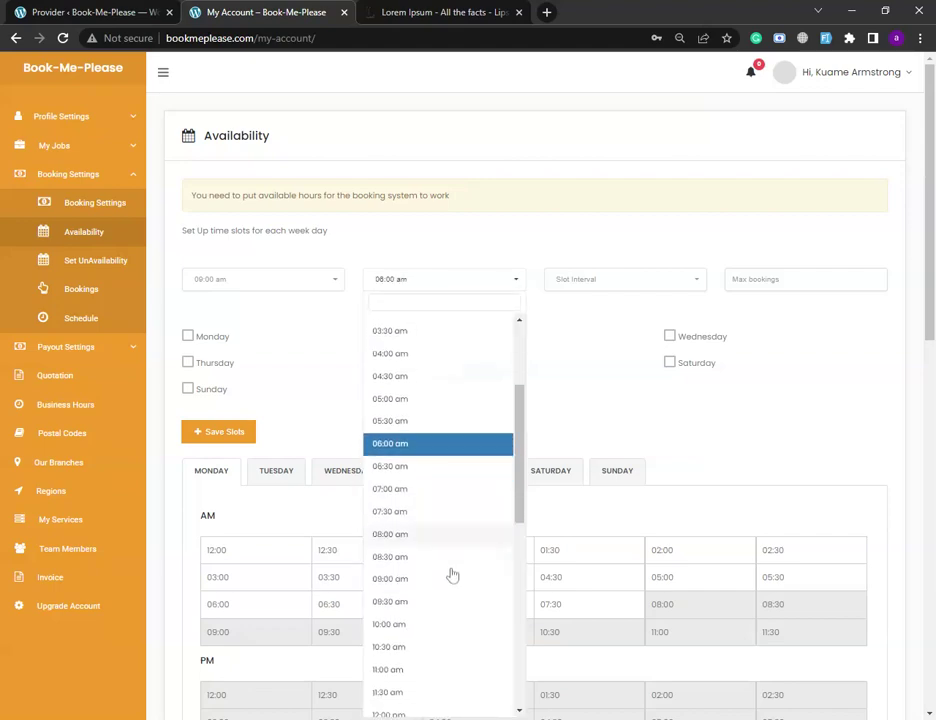
scroll(444, 590, "up", 2)
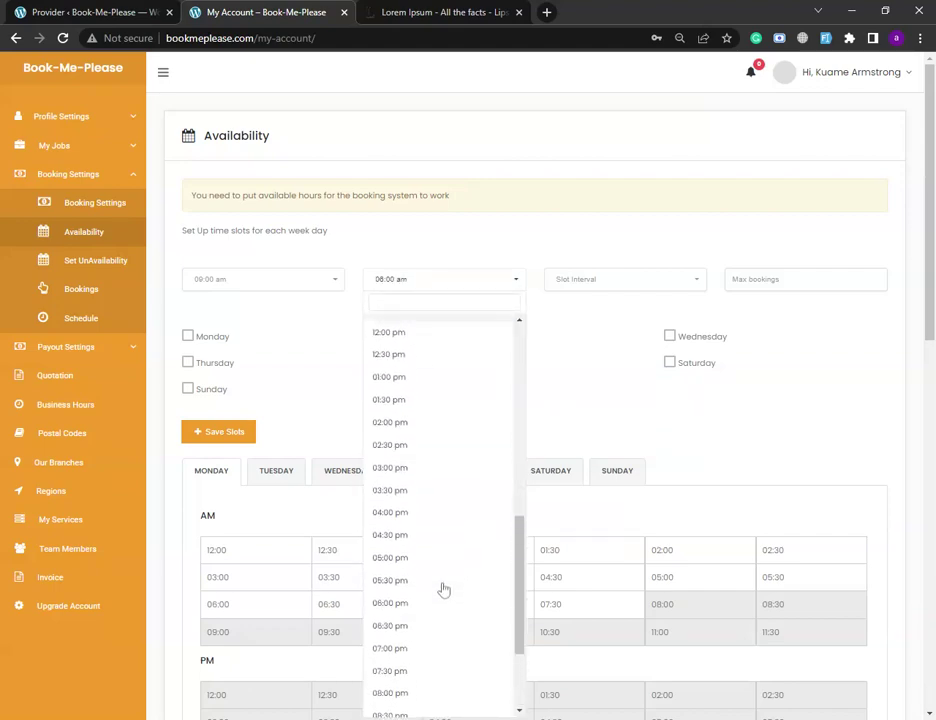
left_click(411, 610)
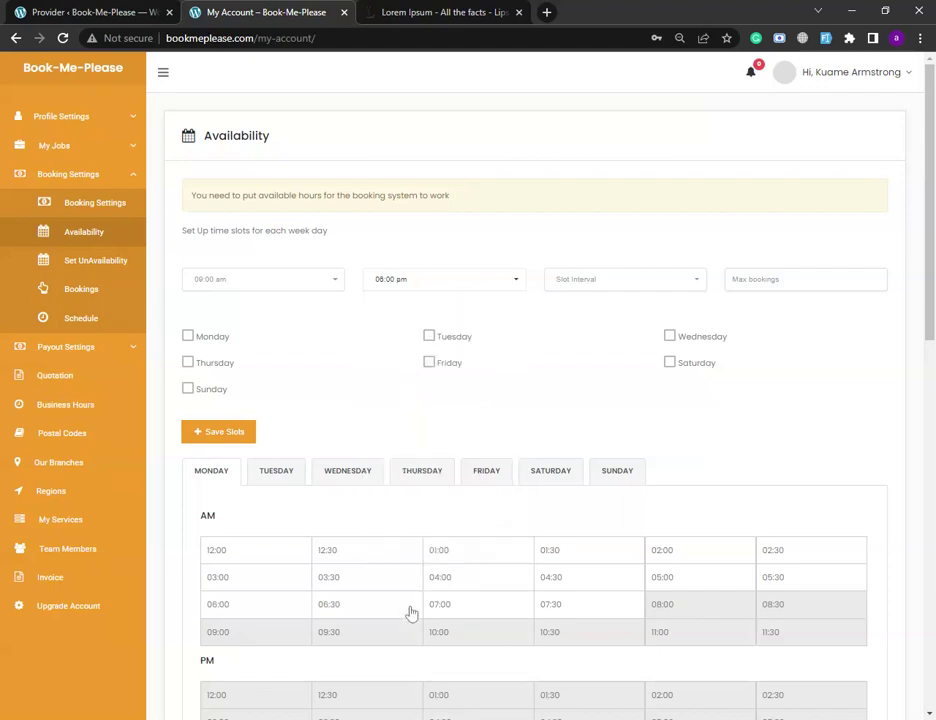
Step: Set Slot Interval to 1 Hr and Max bookings to 30
left_click(645, 289)
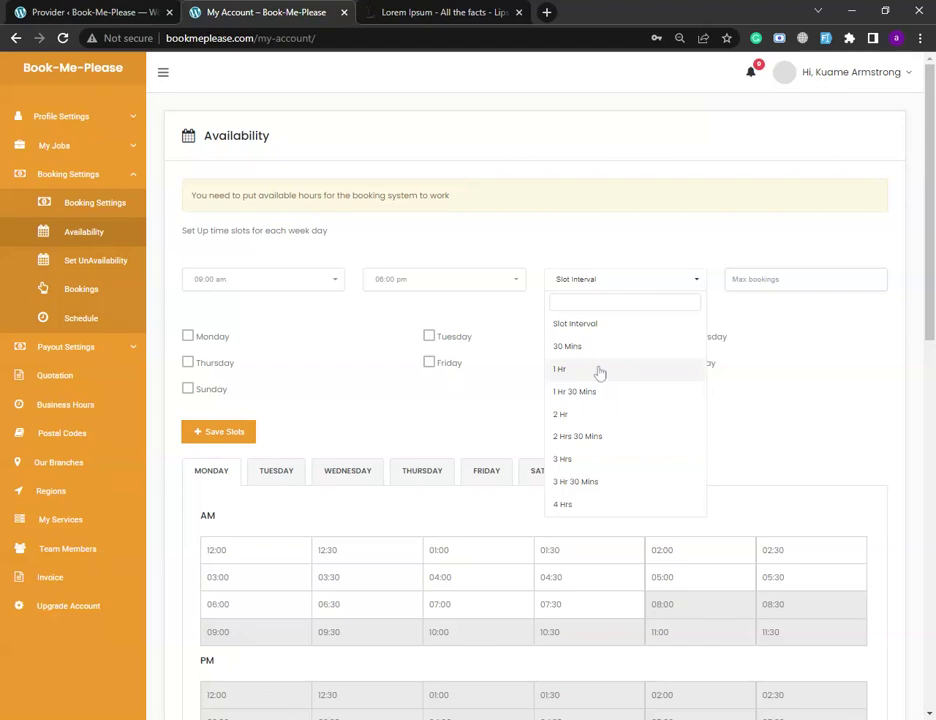
left_click(599, 371)
left_click(617, 278)
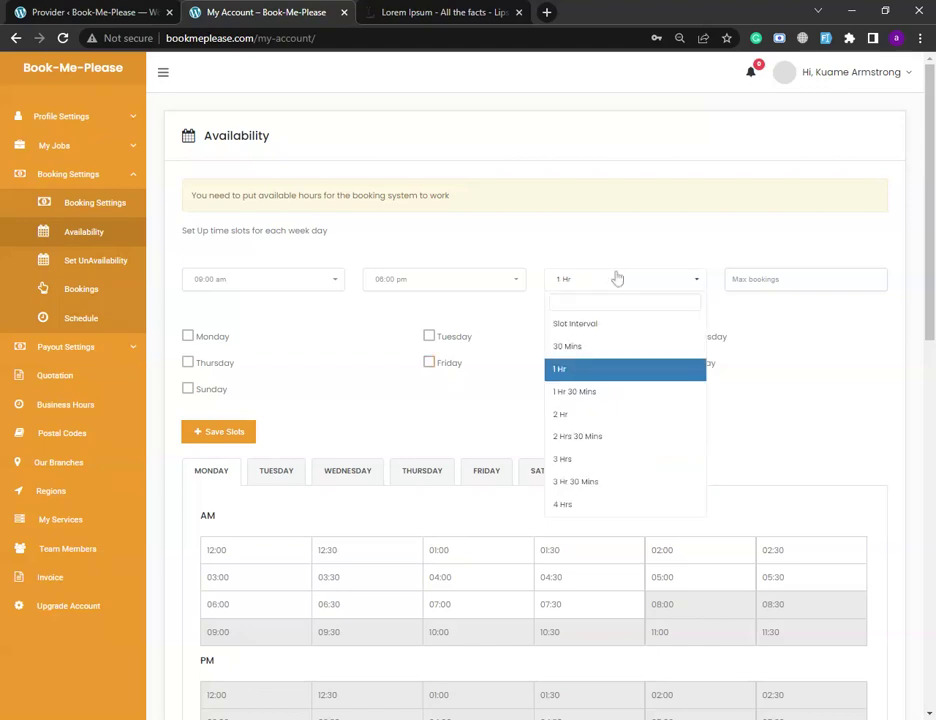
left_click(790, 279)
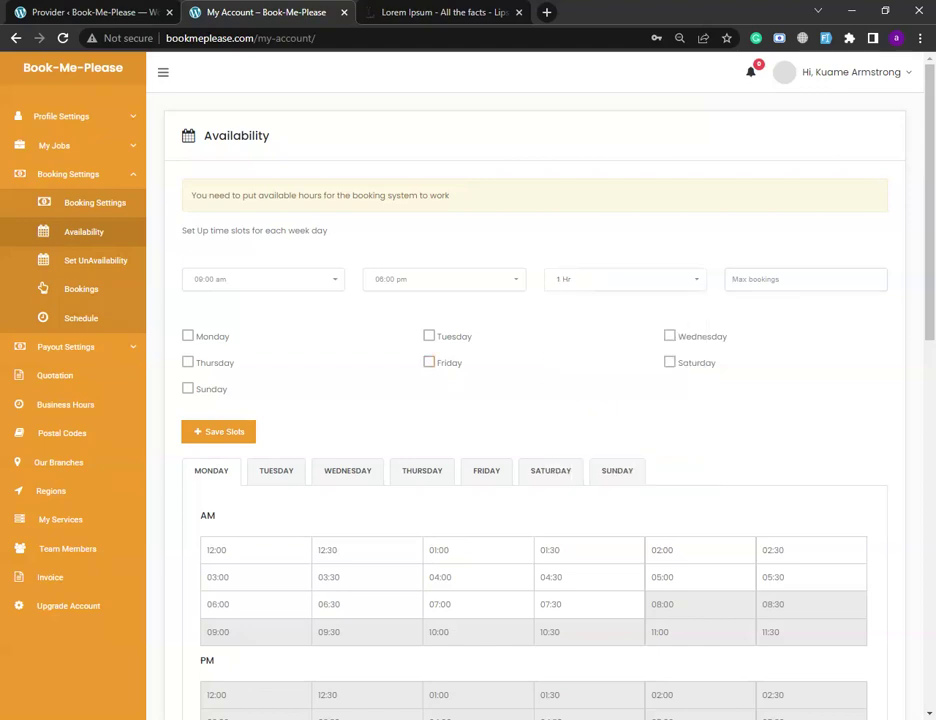
type("30")
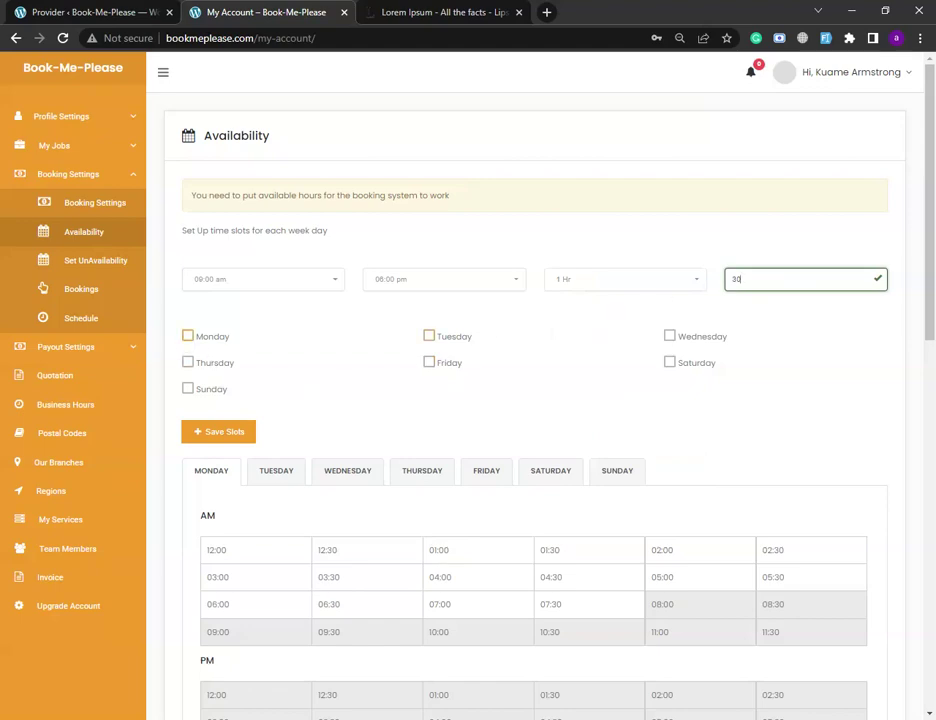
Step: Tick Monday, Tuesday, Wednesday, Thursday and Friday as bookable days
left_click(187, 337)
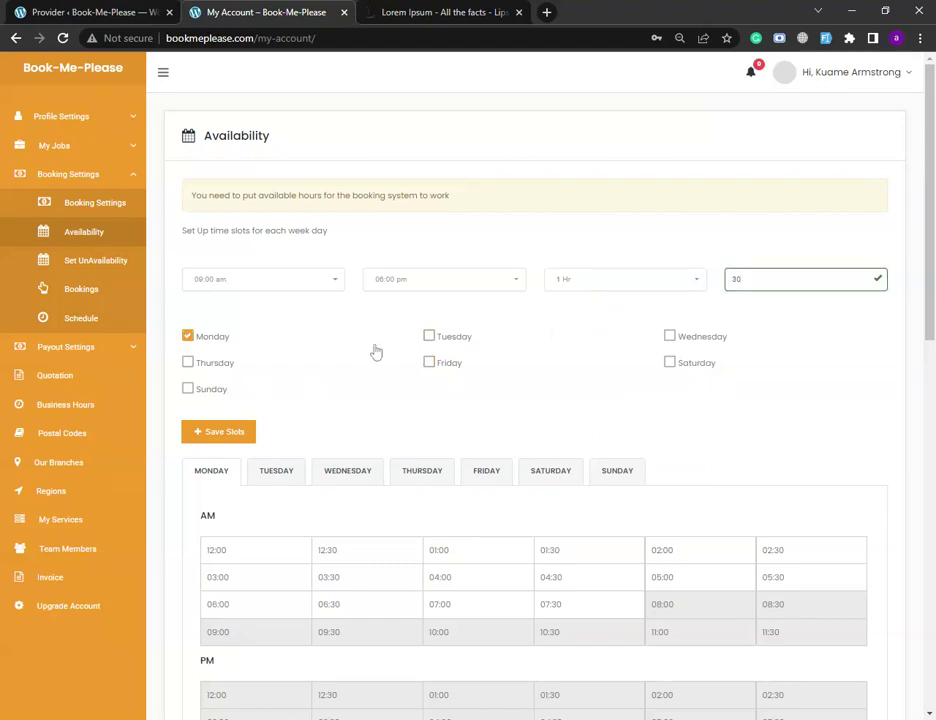
left_click(430, 338)
left_click(669, 336)
left_click(187, 363)
left_click(436, 366)
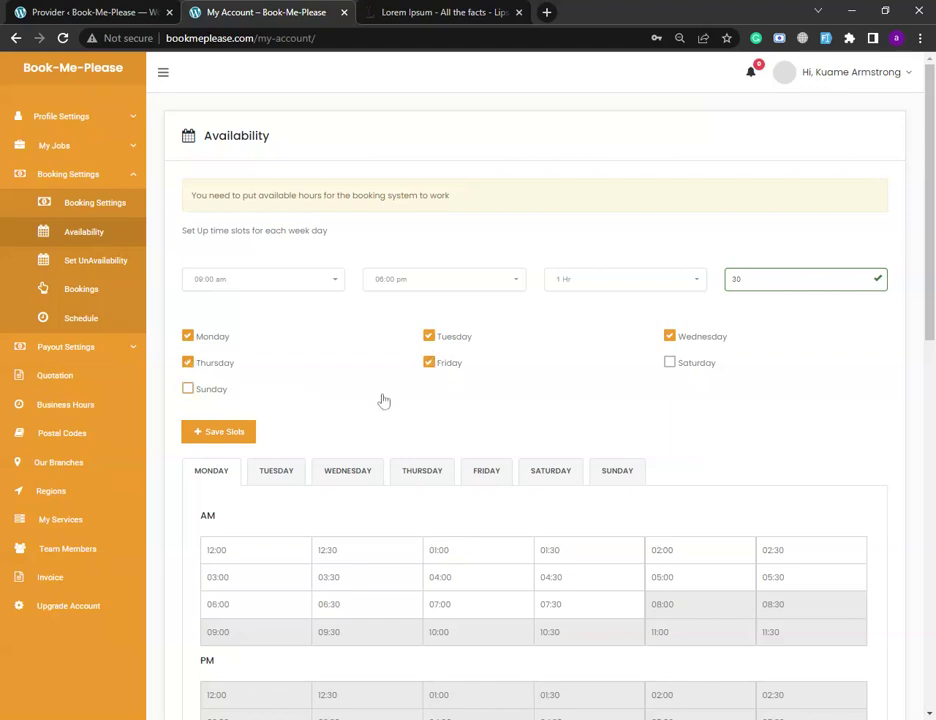
scroll(380, 401, "down", 3)
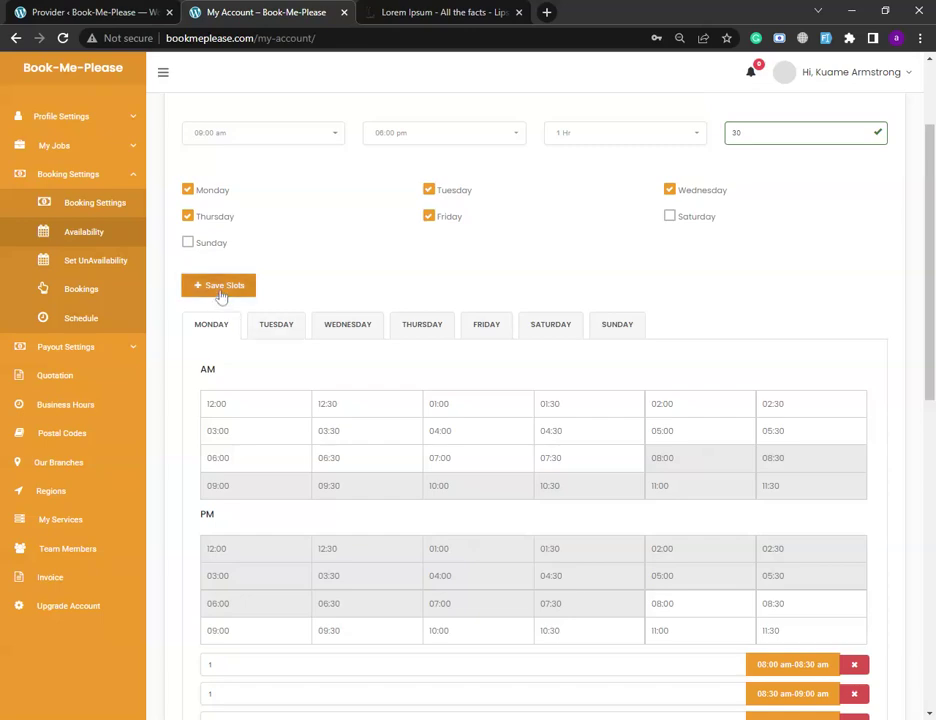
Step: Save the Monday–Friday slots, confirming they replace existing slots, and reload Availability
left_click(221, 287)
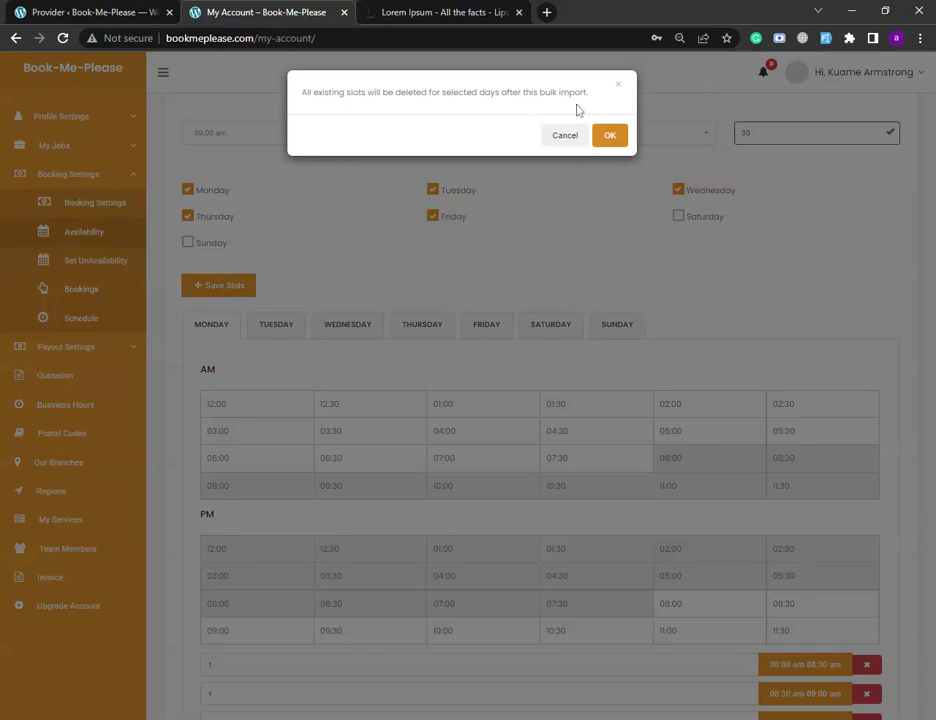
left_click(612, 137)
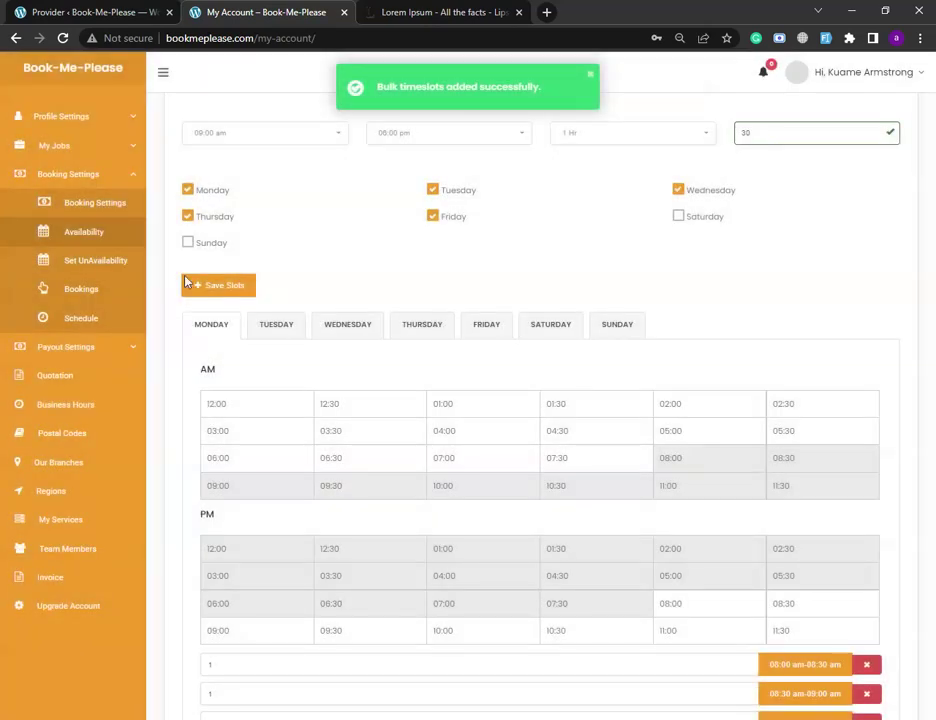
left_click(92, 264)
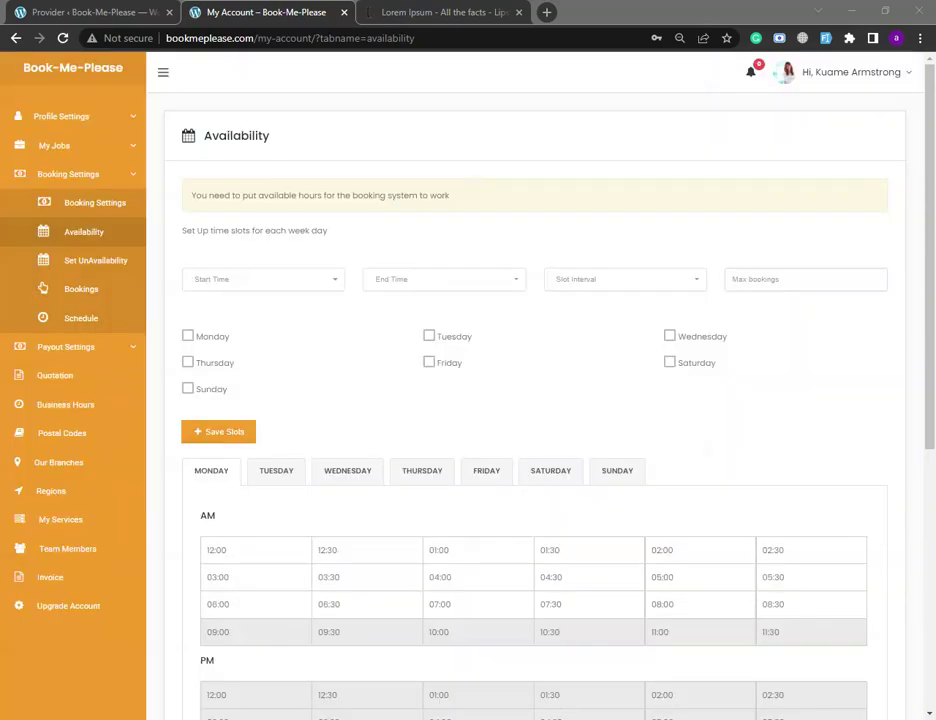
Step: View the empty Bookings list, then open the My Services page
left_click(92, 293)
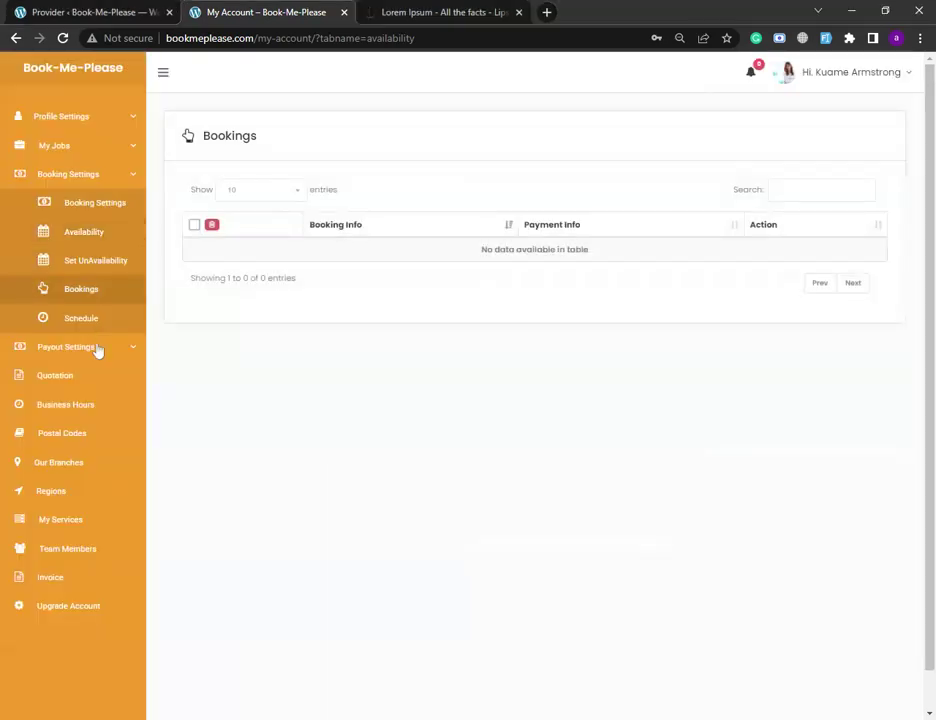
scroll(125, 458, "down", 2)
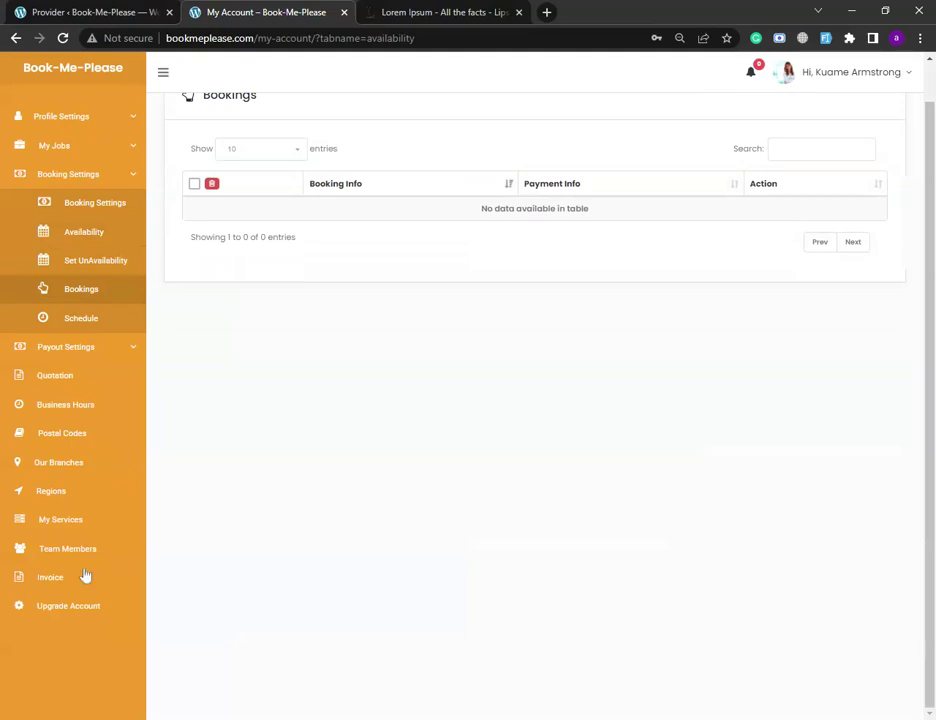
left_click(69, 521)
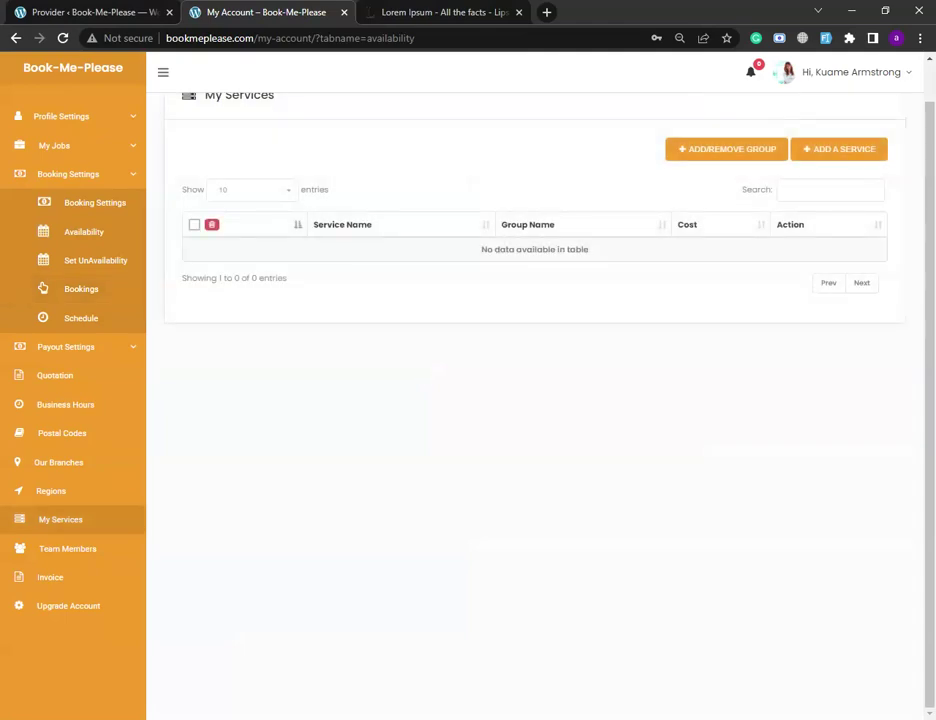
Step: Start a new service named 'real estate'
left_click(840, 158)
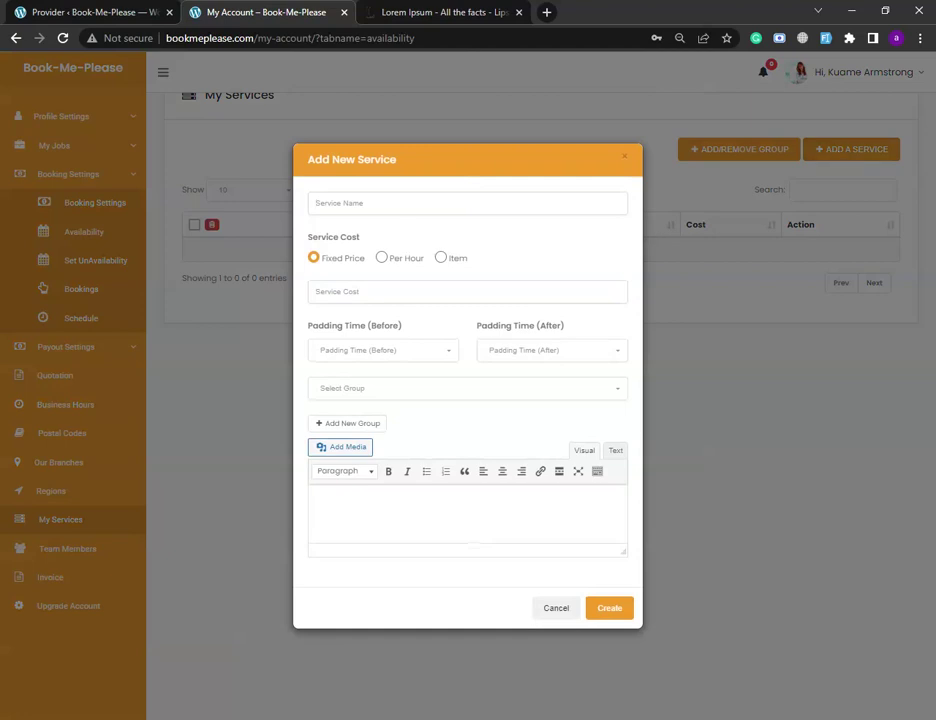
type("extr")
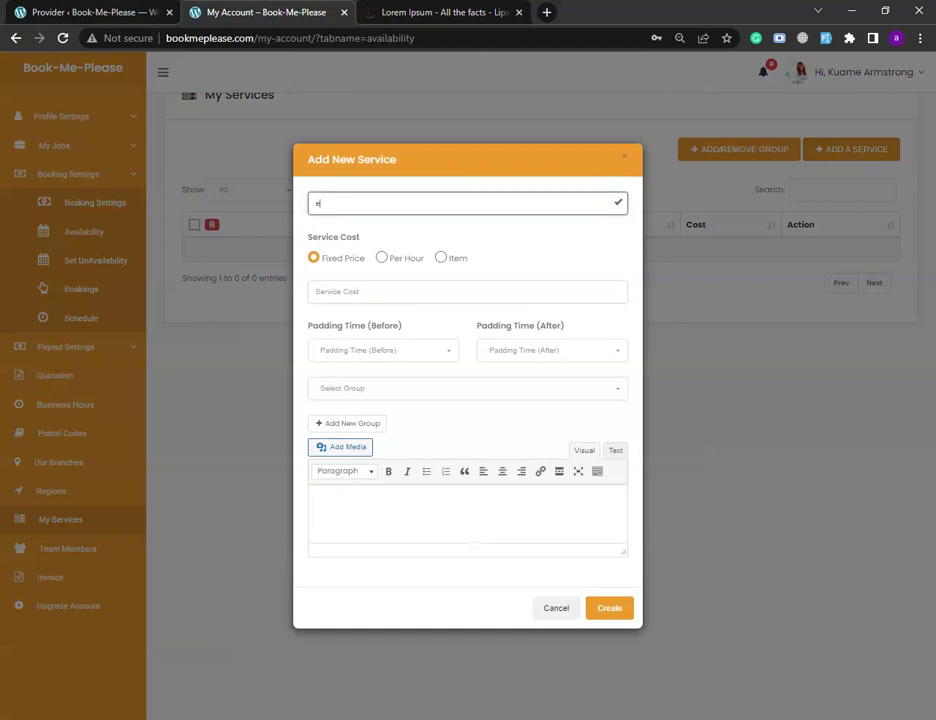
key("BackSpace")
key("BackSpace")
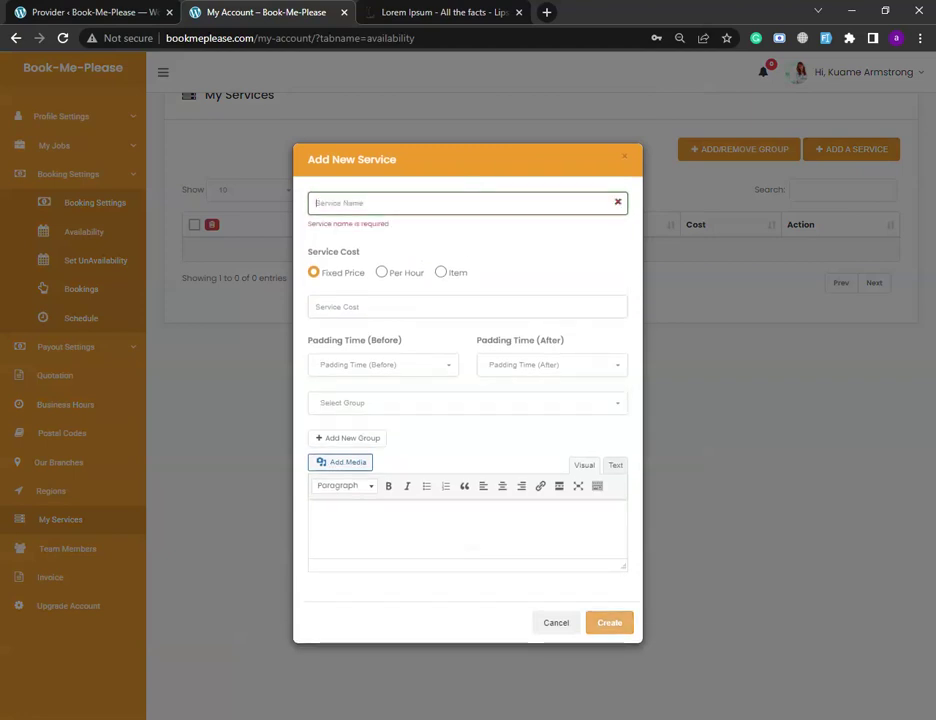
type("fi")
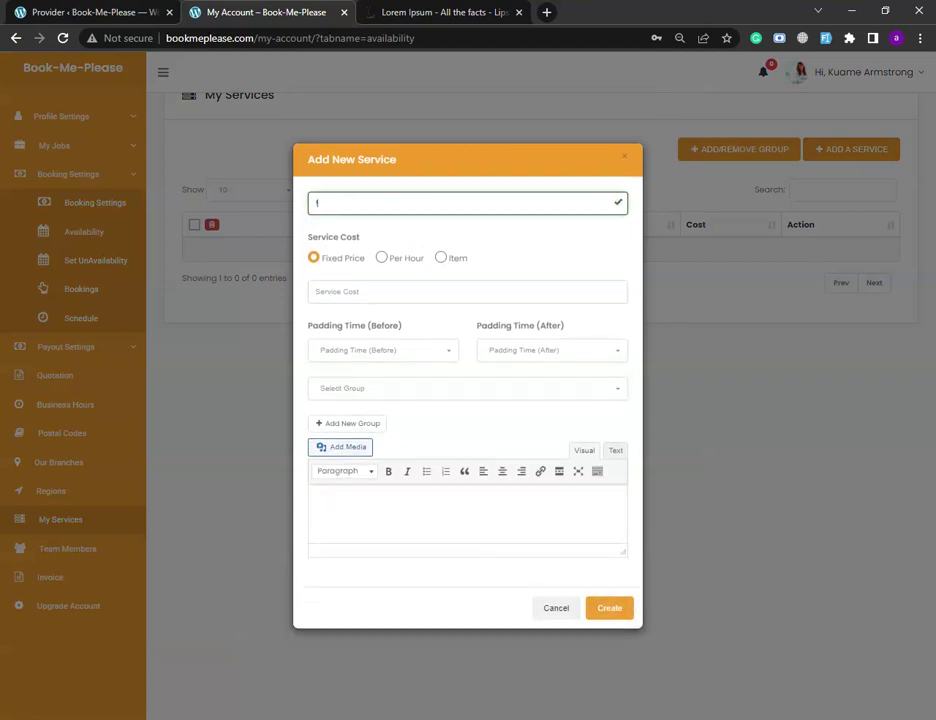
key("BackSpace")
key("BackSpace")
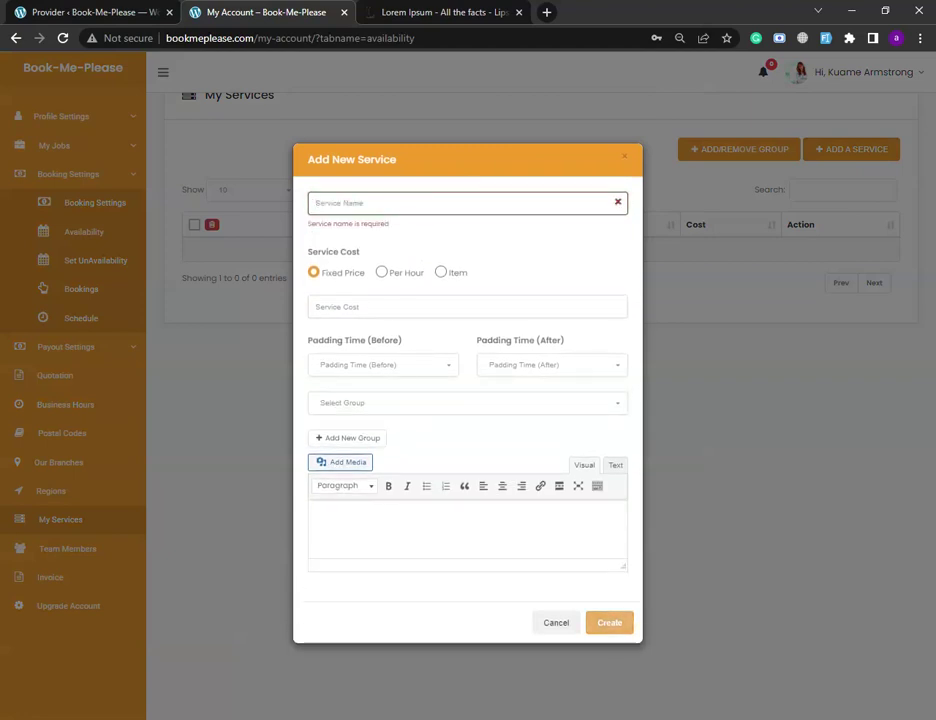
type("real e")
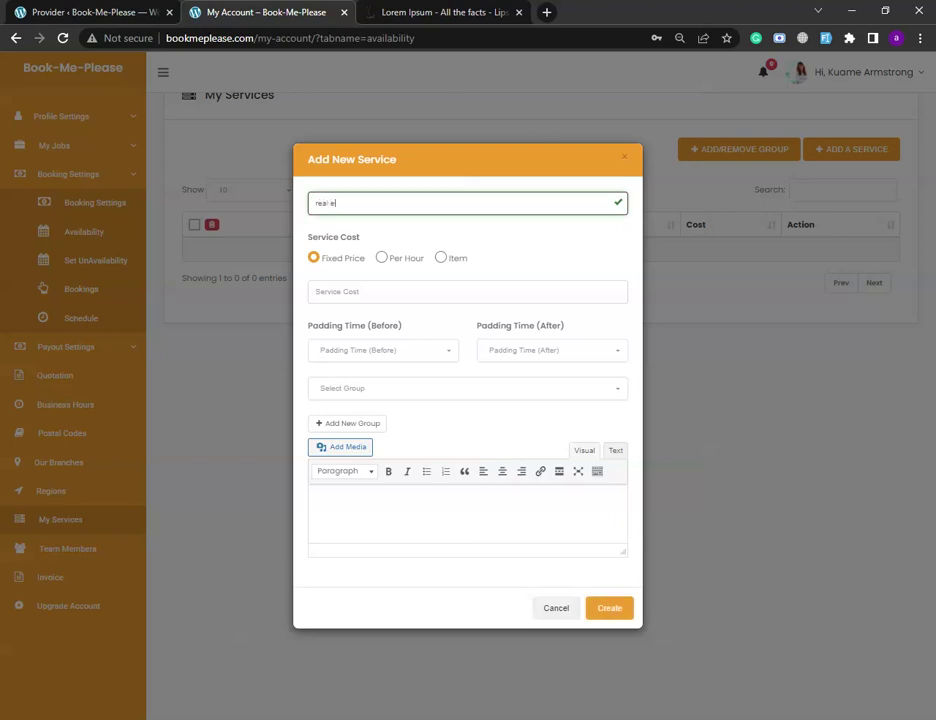
type("state")
Step: Charge the service Per Hour at 60 for 1 hour, leaving the group unset
left_click(382, 259)
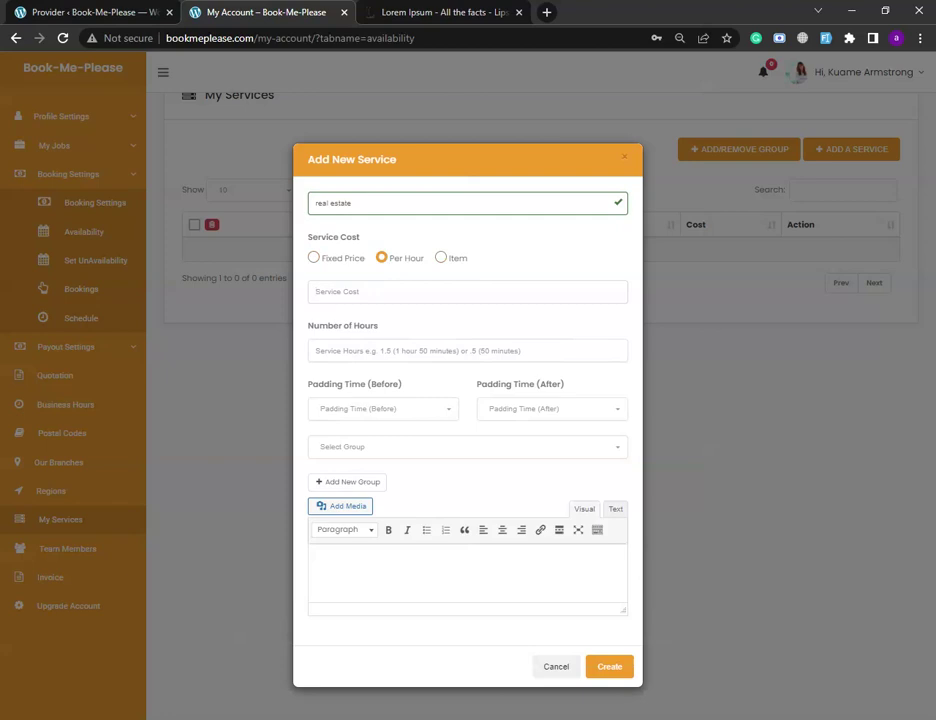
type("60")
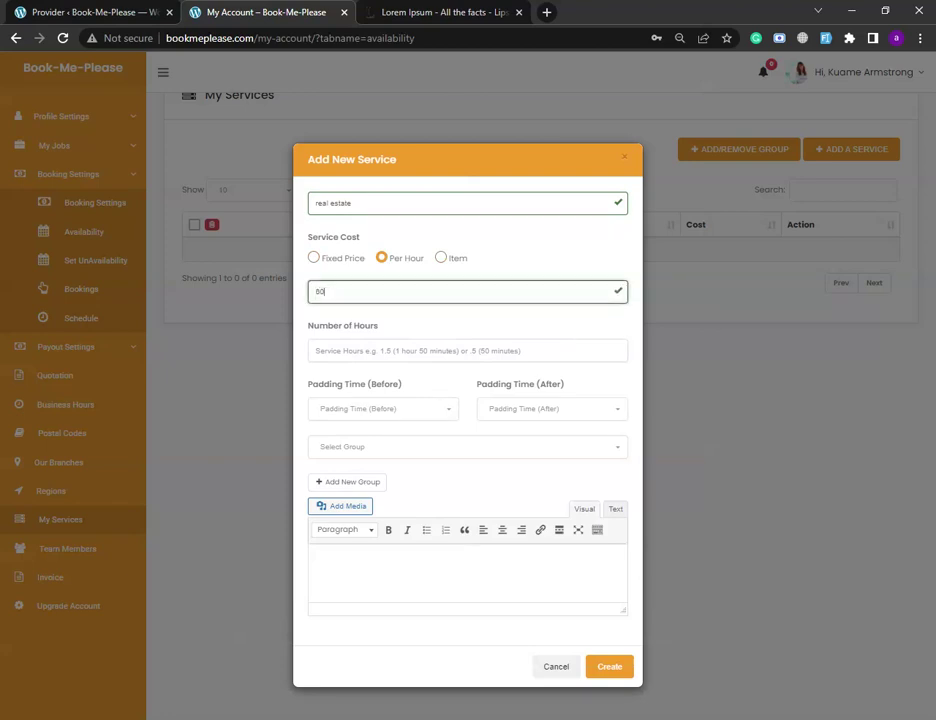
left_click(339, 341)
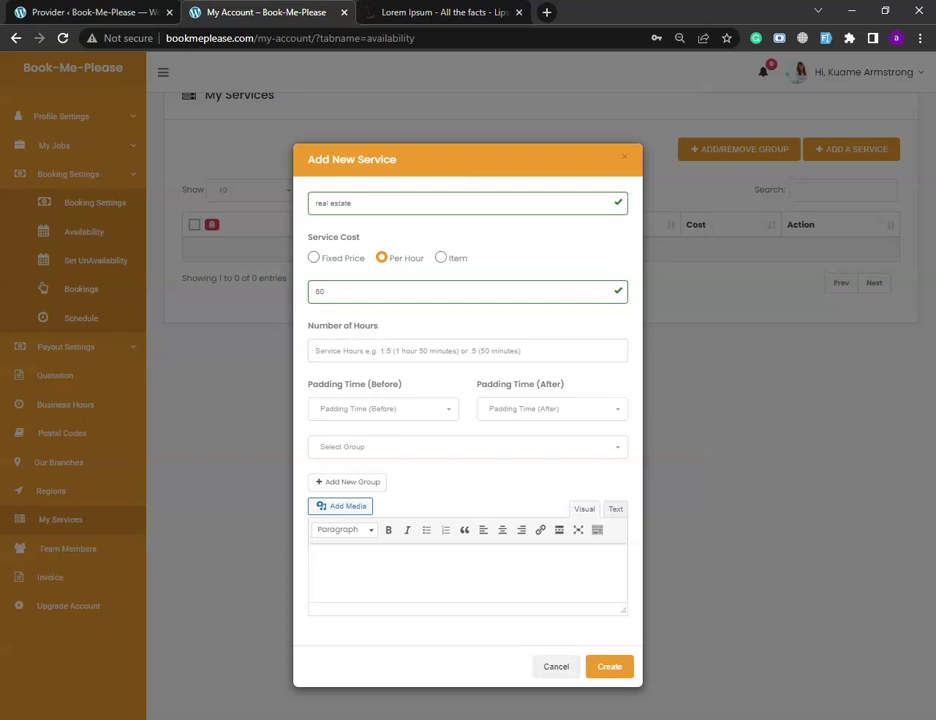
type("1")
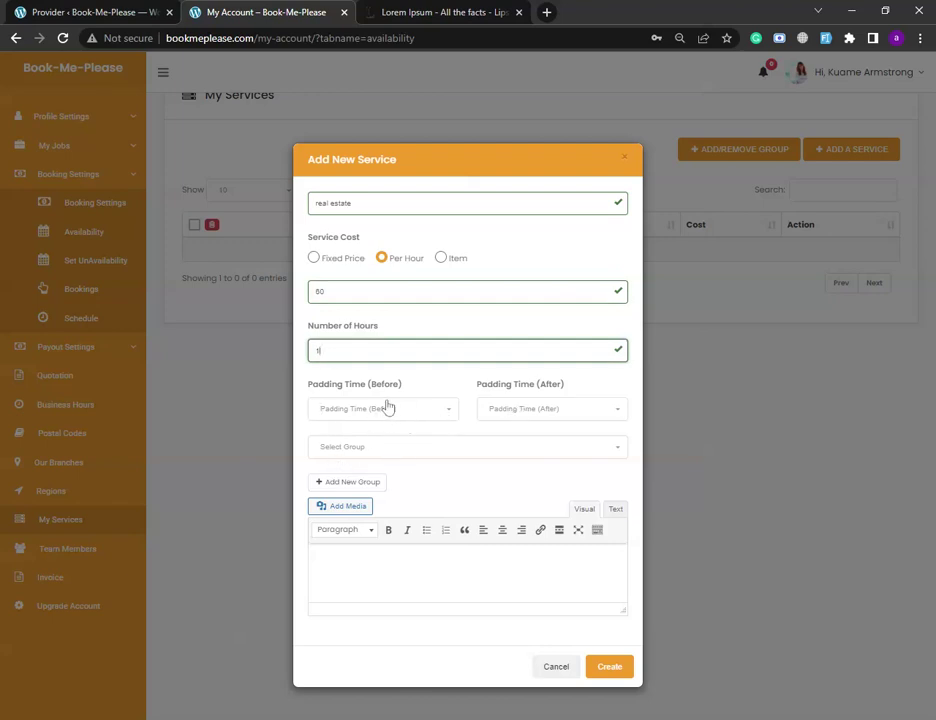
left_click(349, 452)
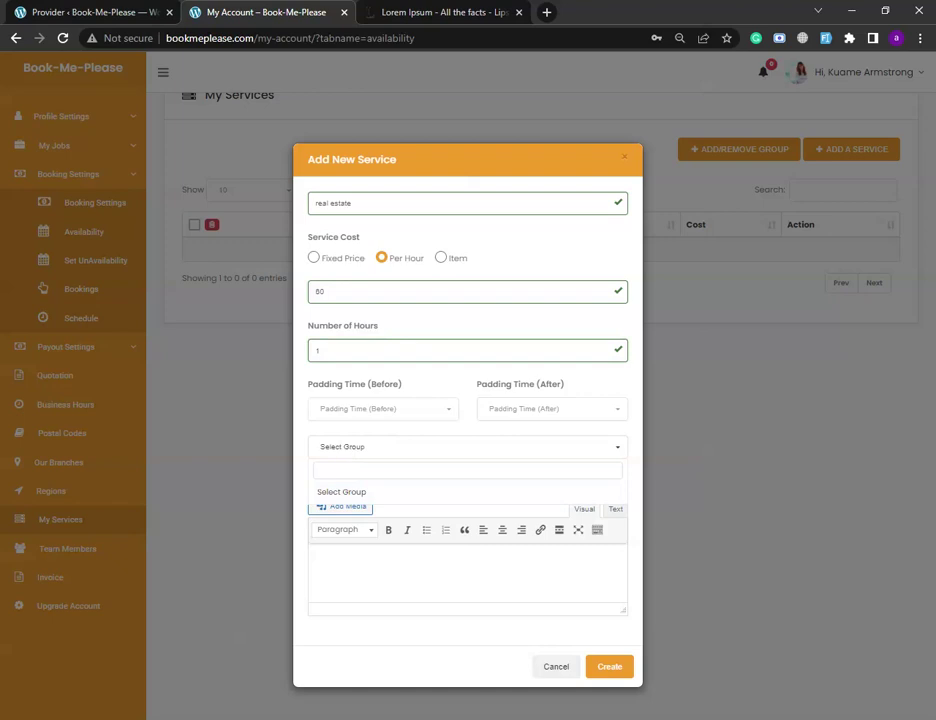
left_click(359, 452)
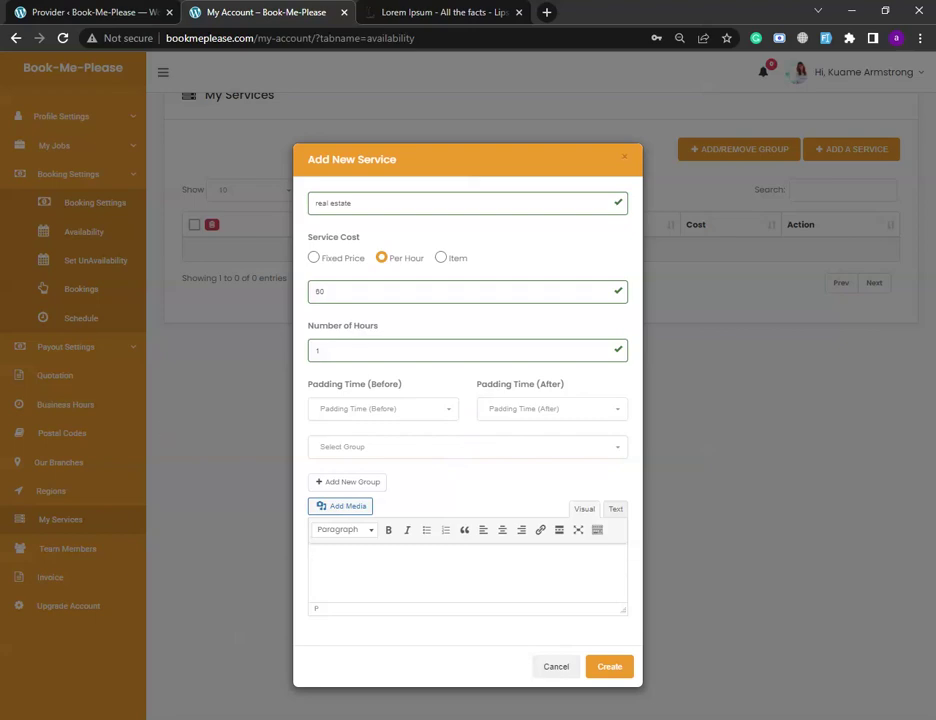
Step: Create the real estate service and go to Profile Settings
left_click(607, 673)
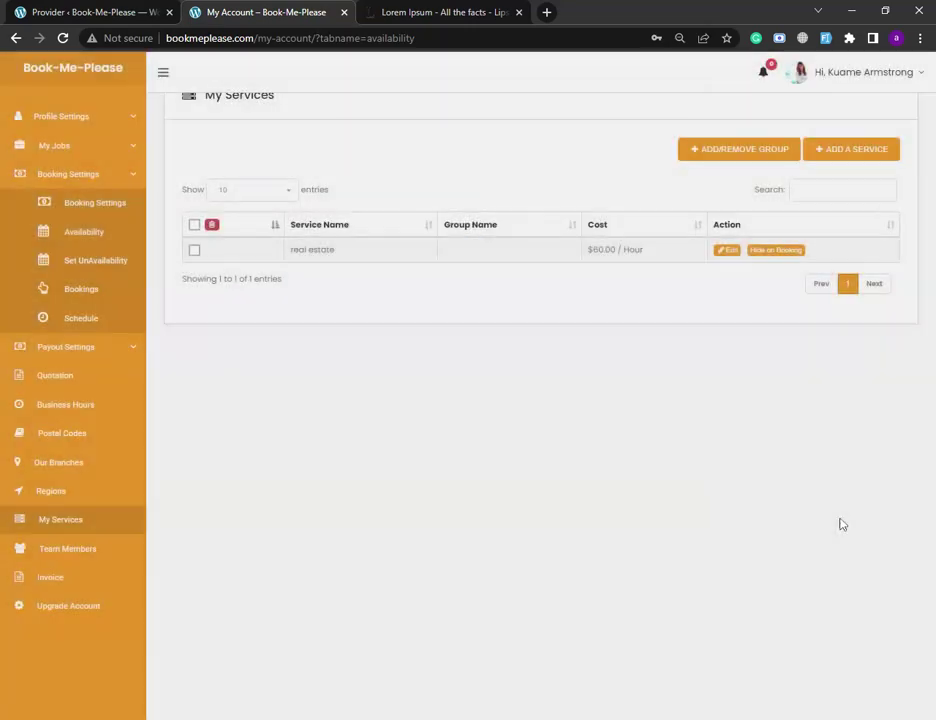
scroll(767, 501, "down", 1)
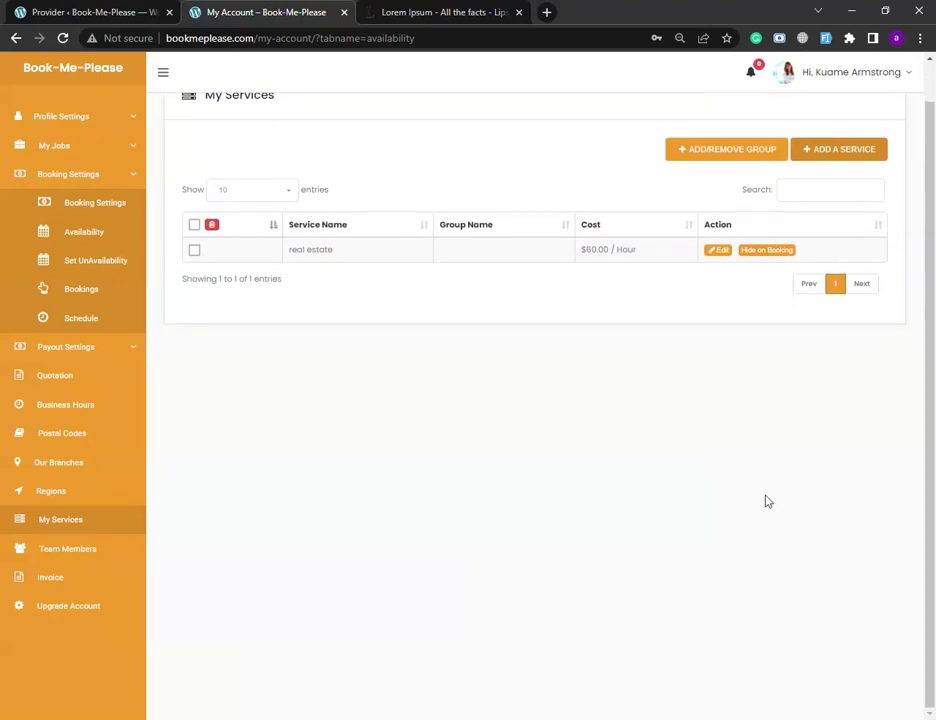
scroll(775, 498, "up", 1)
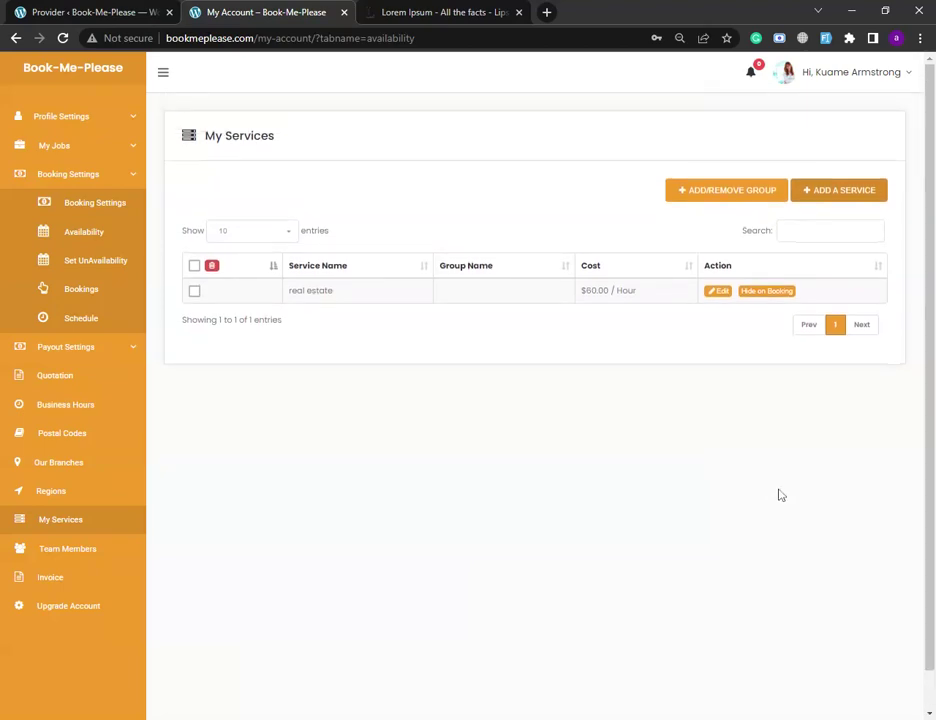
left_click(70, 118)
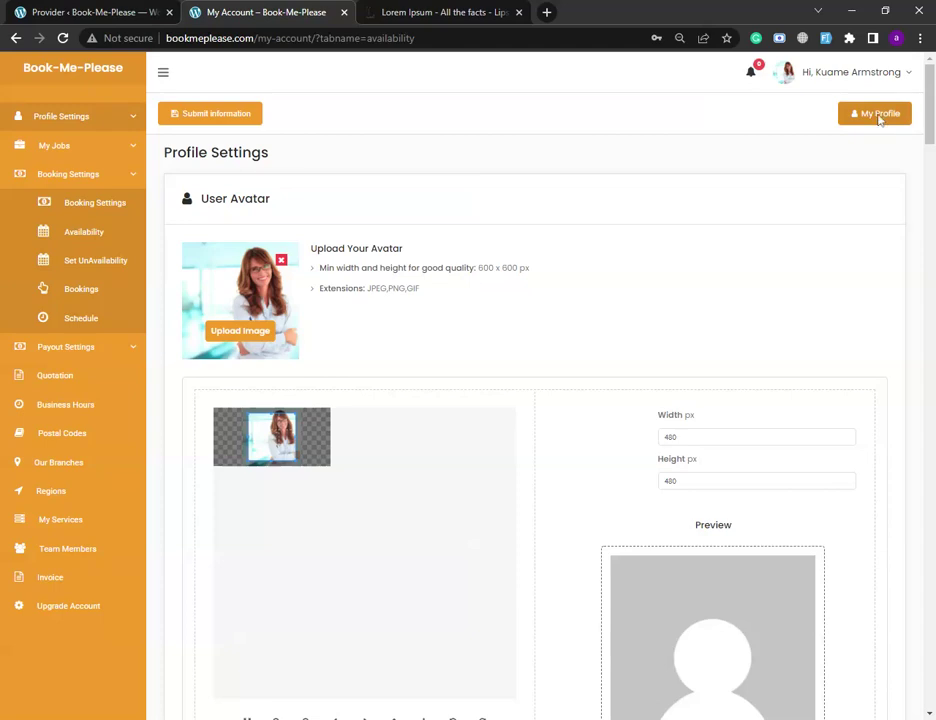
Step: Open the provider's public profile page in its new tab
left_click(879, 118)
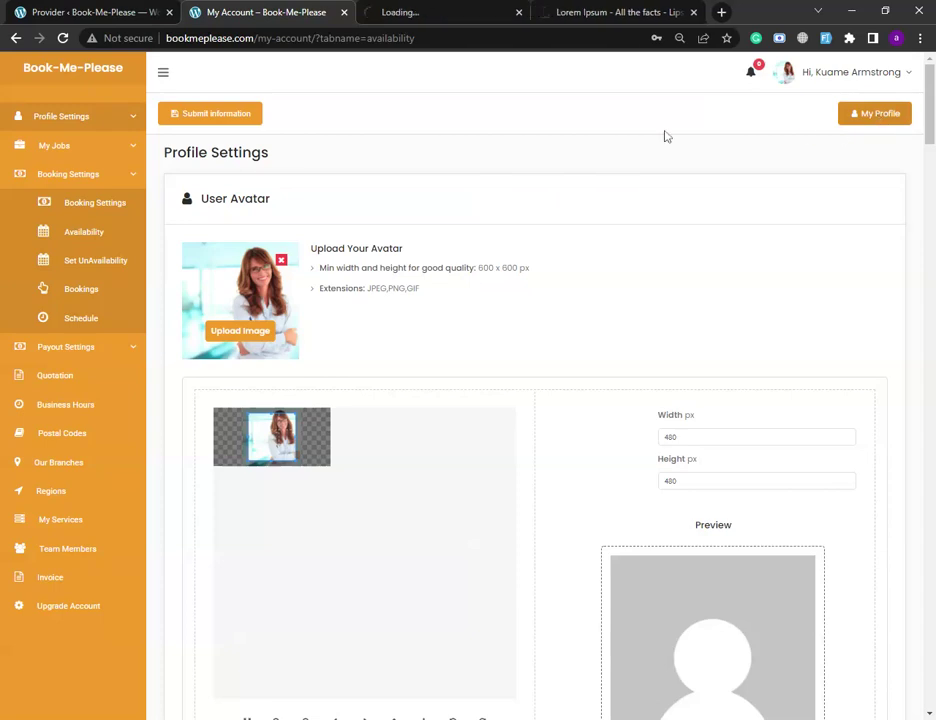
left_click(489, 7)
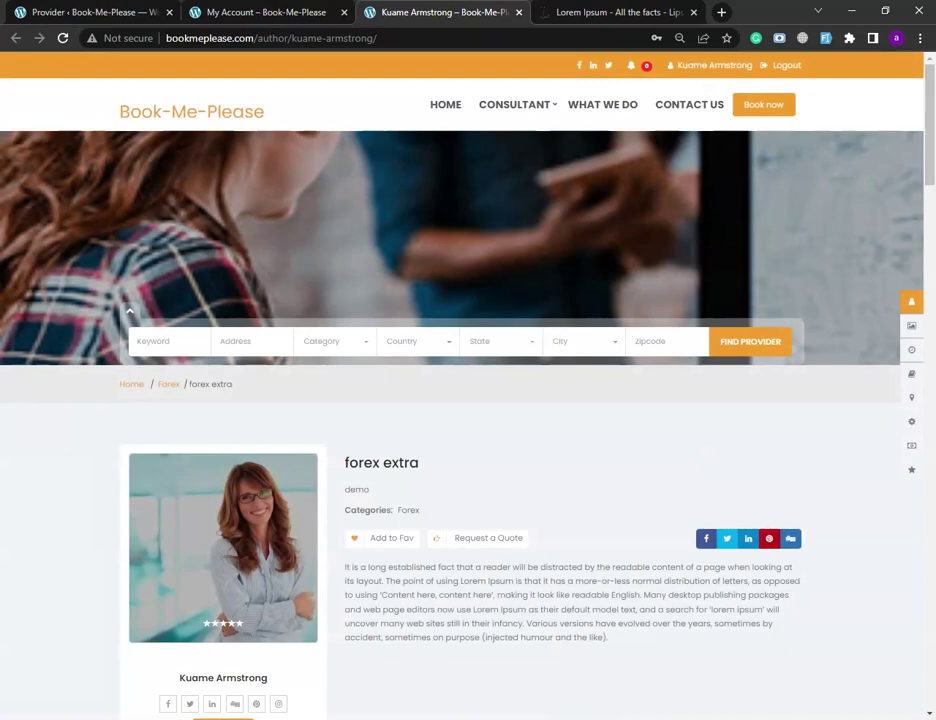
mouse_move(514, 104)
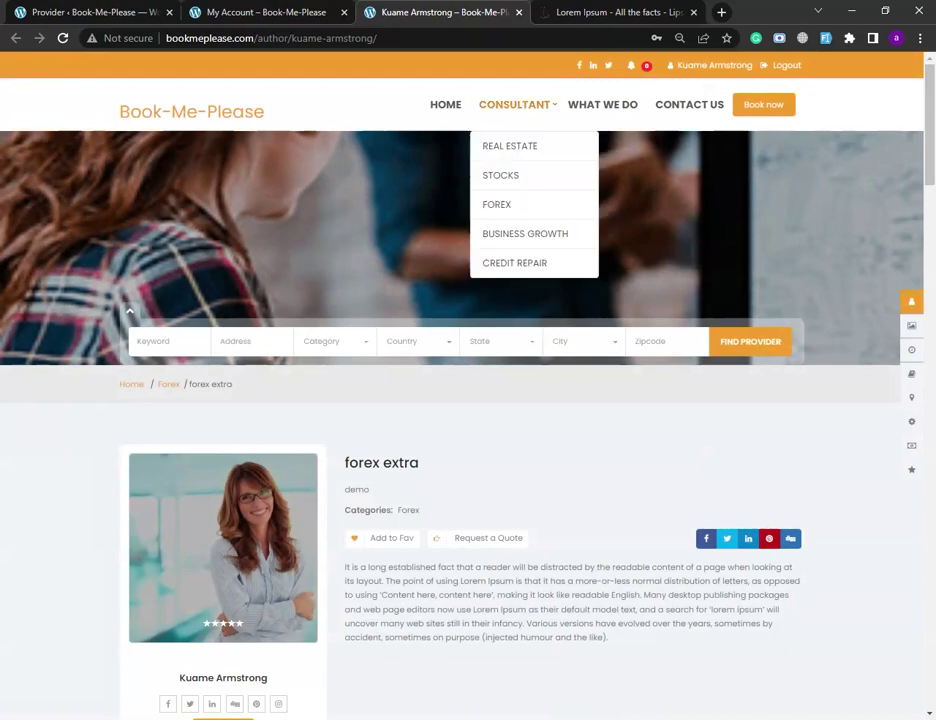
scroll(403, 340, "down", 3)
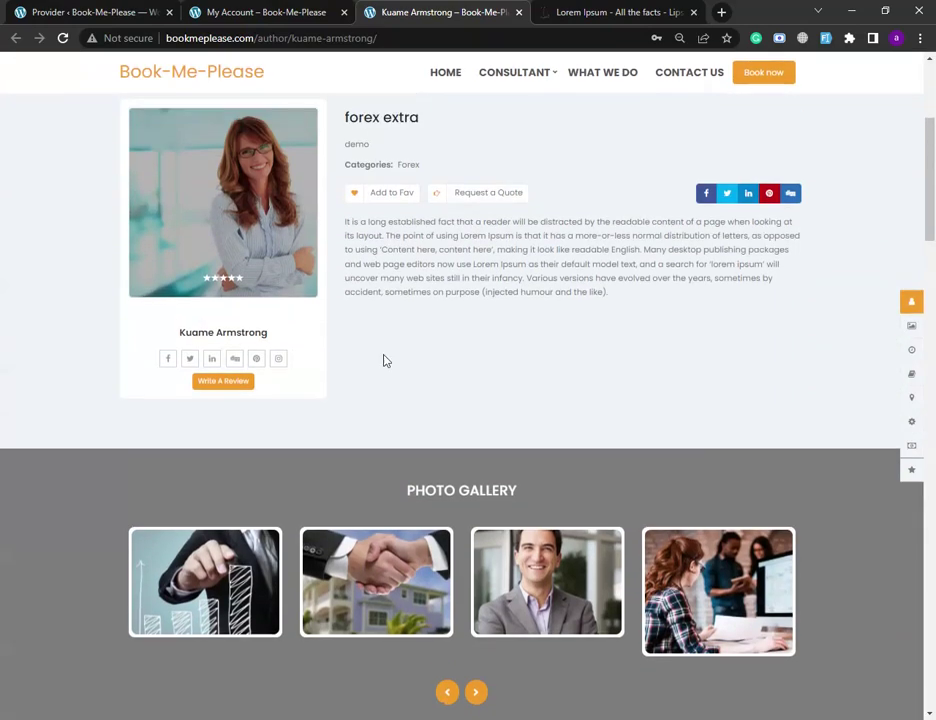
scroll(384, 359, "up", 3)
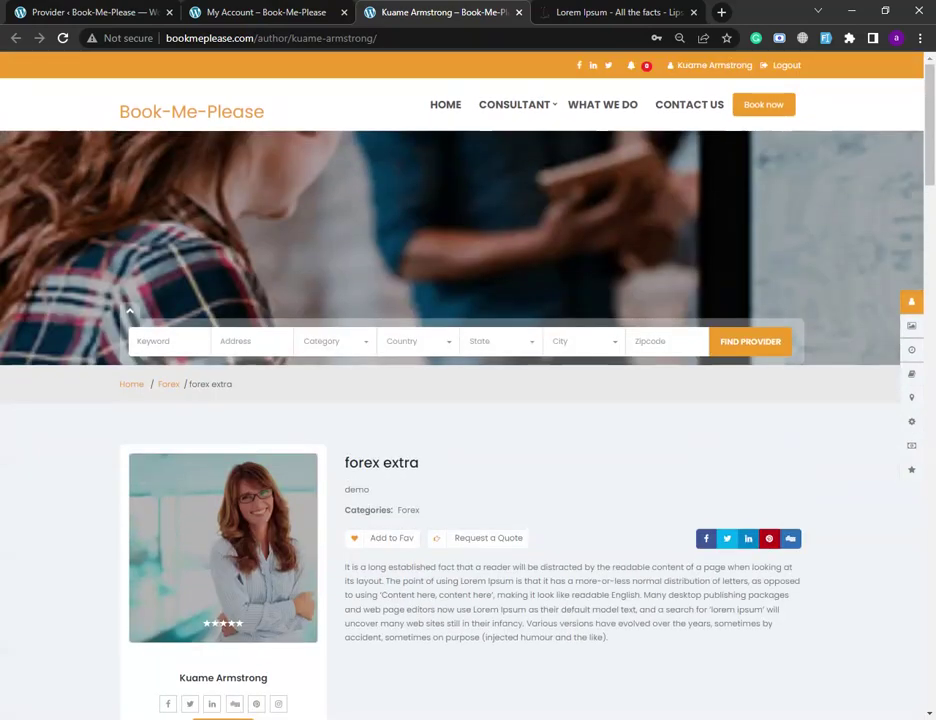
Step: Select the 'forex extra' heading and the profile description paragraph
triple_click(381, 462)
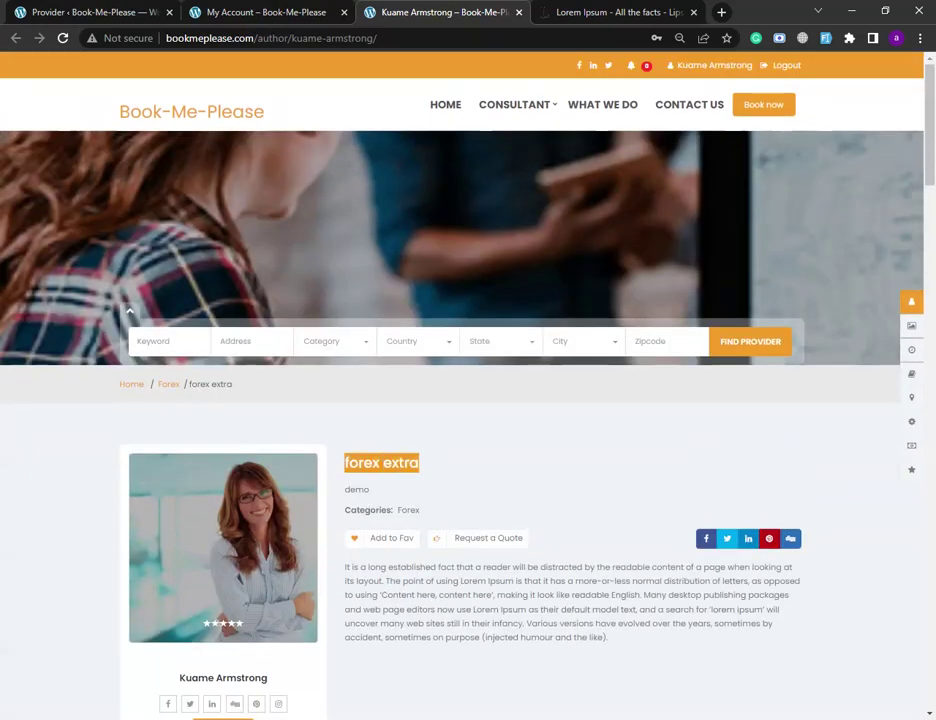
scroll(397, 418, "down", 2)
triple_click(397, 390)
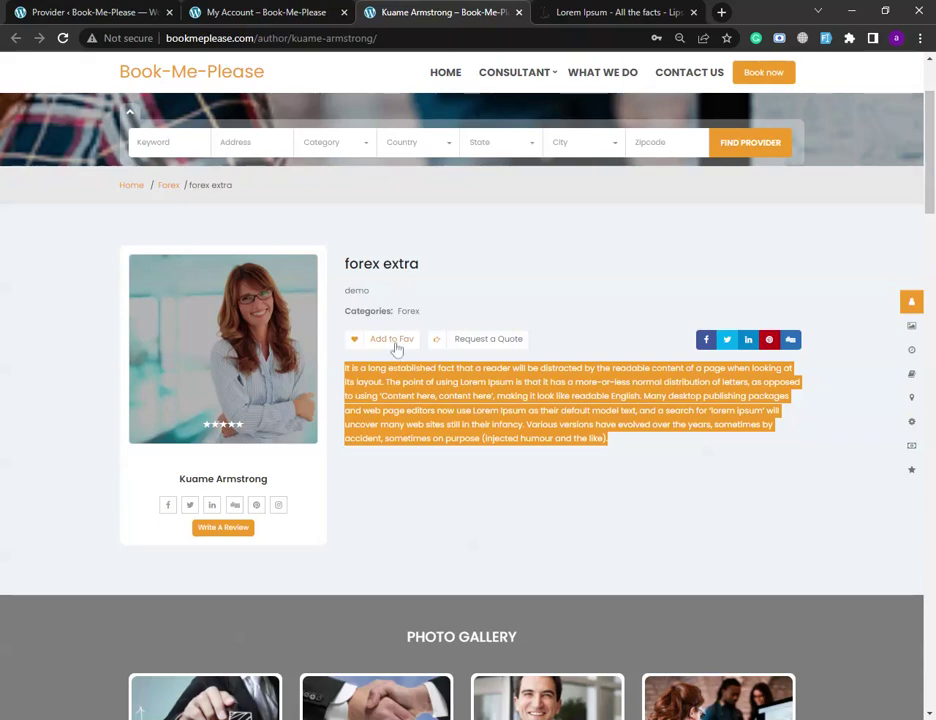
scroll(455, 450, "down", 1)
scroll(455, 450, "down", 4)
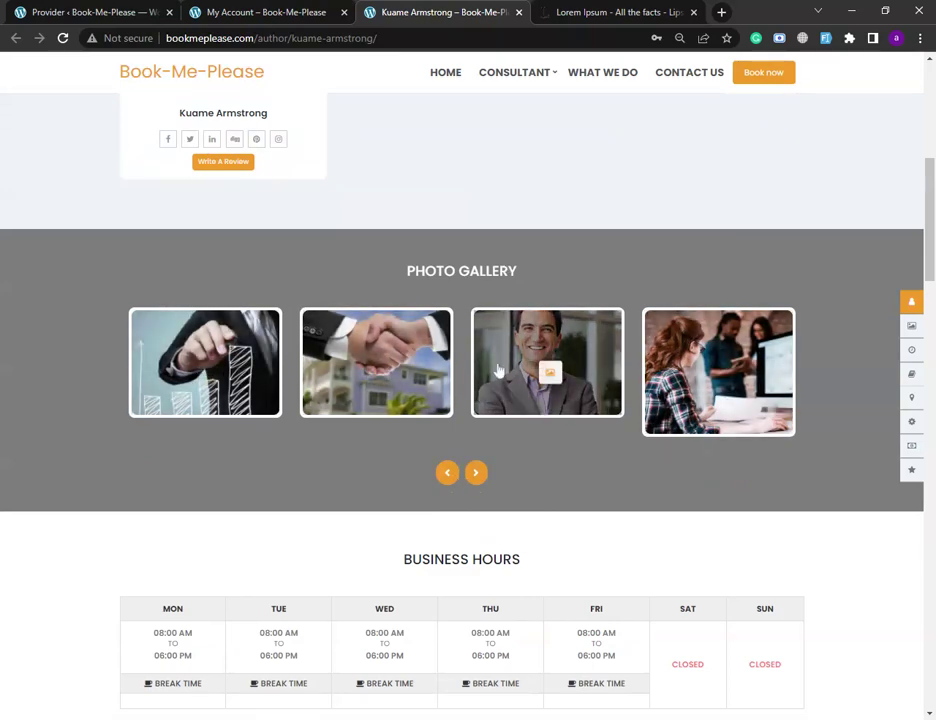
Step: Select the word BUSINESS in the profile heading
scroll(330, 400, "up", 3)
scroll(349, 439, "down", 10)
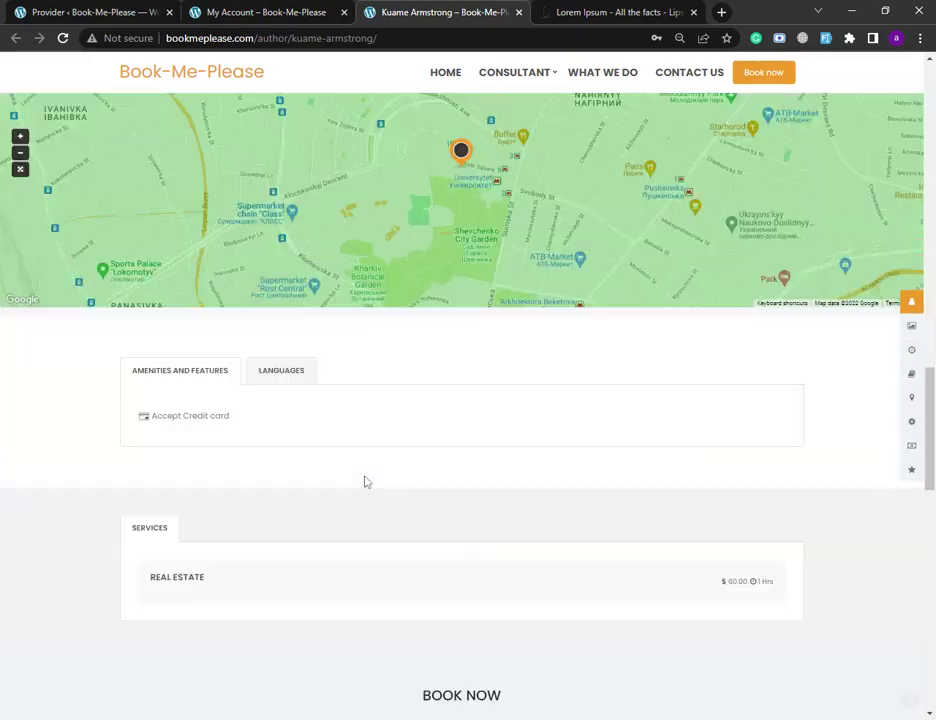
scroll(382, 462, "down", 4)
scroll(840, 426, "up", 5)
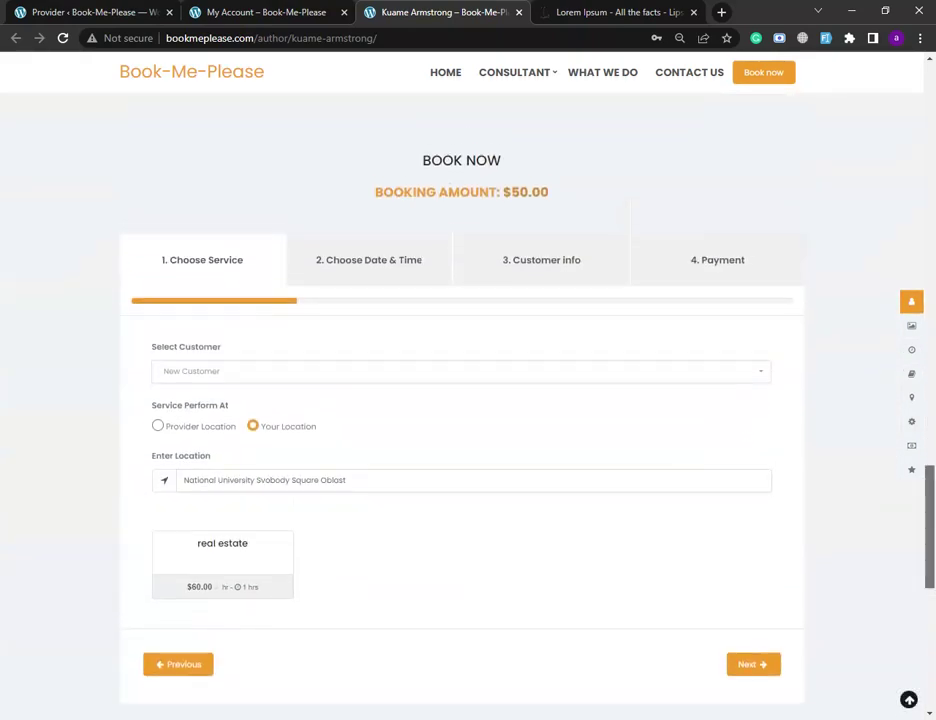
scroll(460, 400, "up", 10)
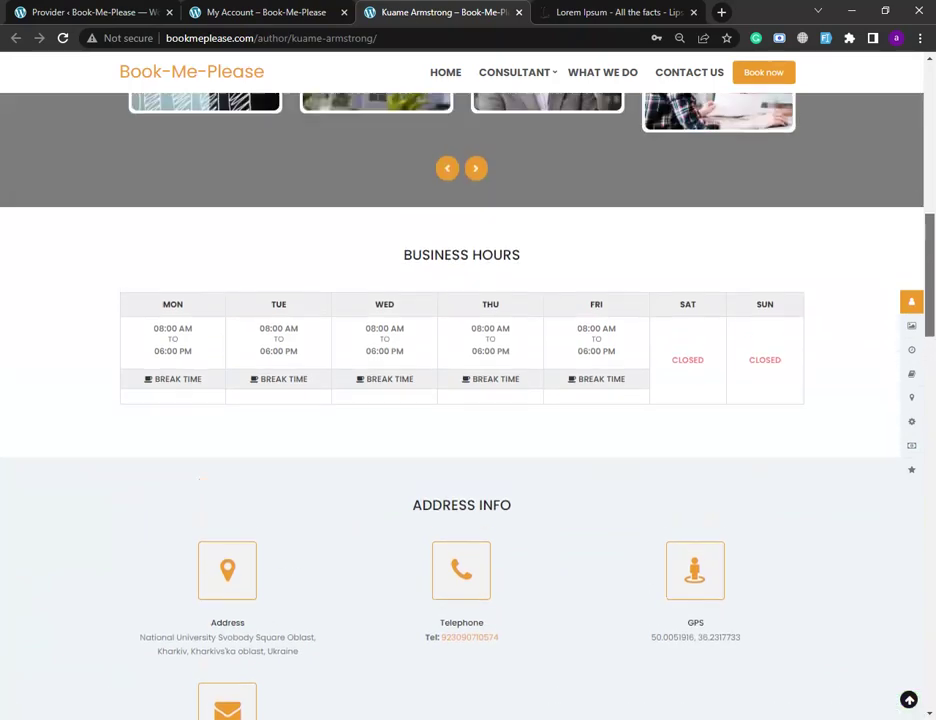
double_click(436, 262)
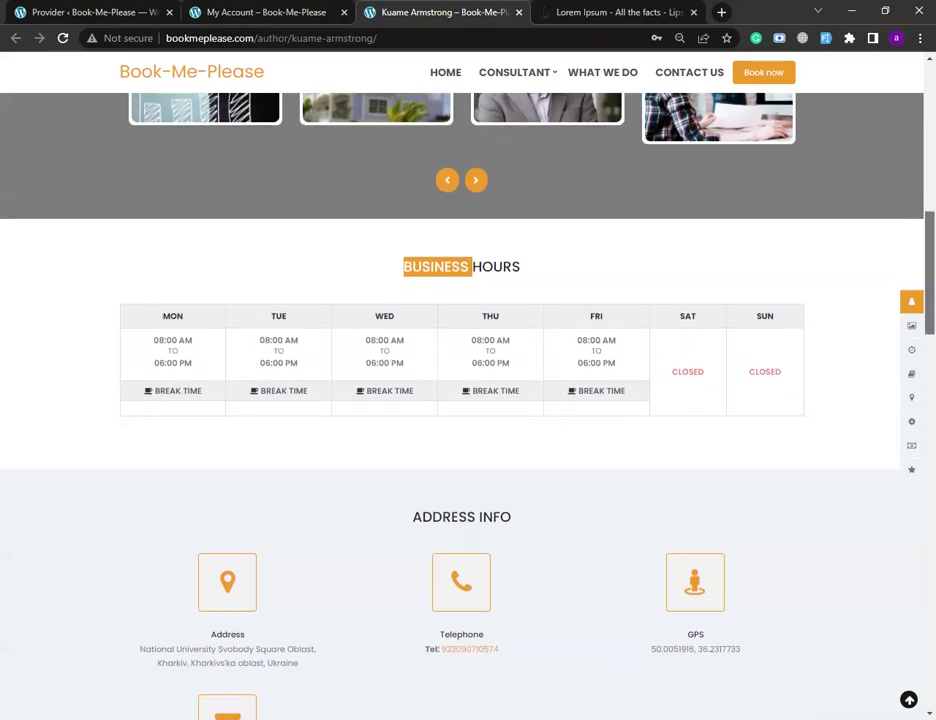
Step: Show the Languages tab, then bring the Real Estate service and Book Now form into view
scroll(809, 349, "down", 3)
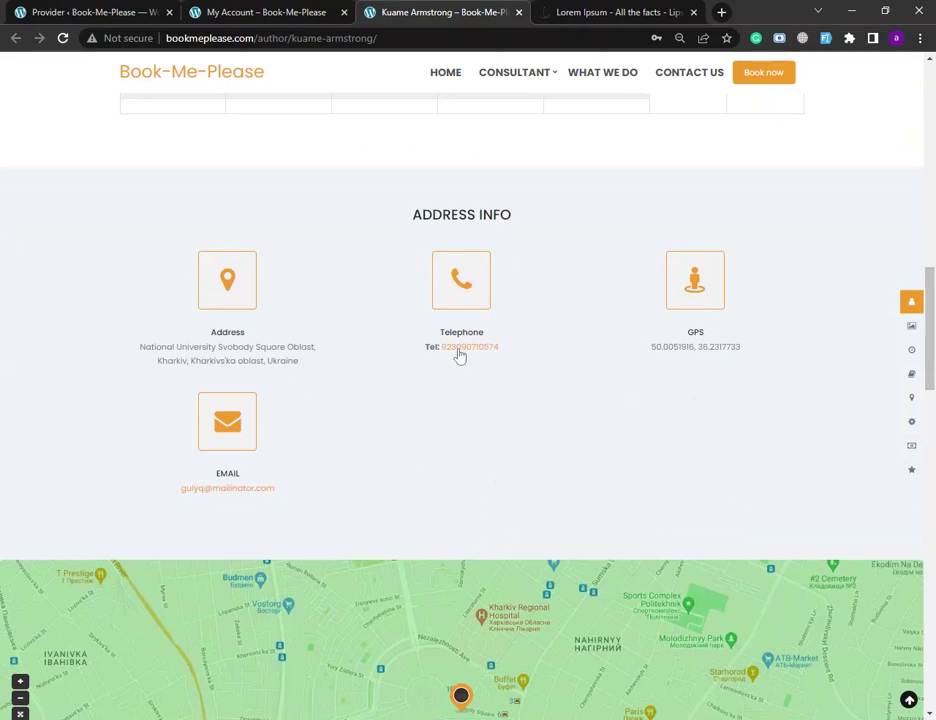
scroll(459, 356, "down", 4)
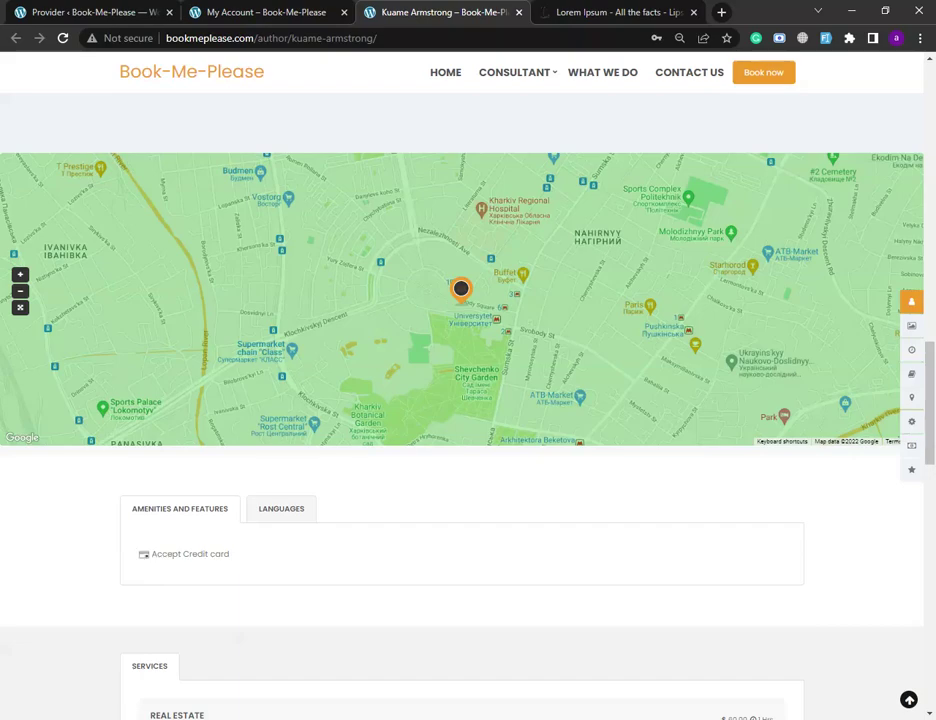
left_click(286, 511)
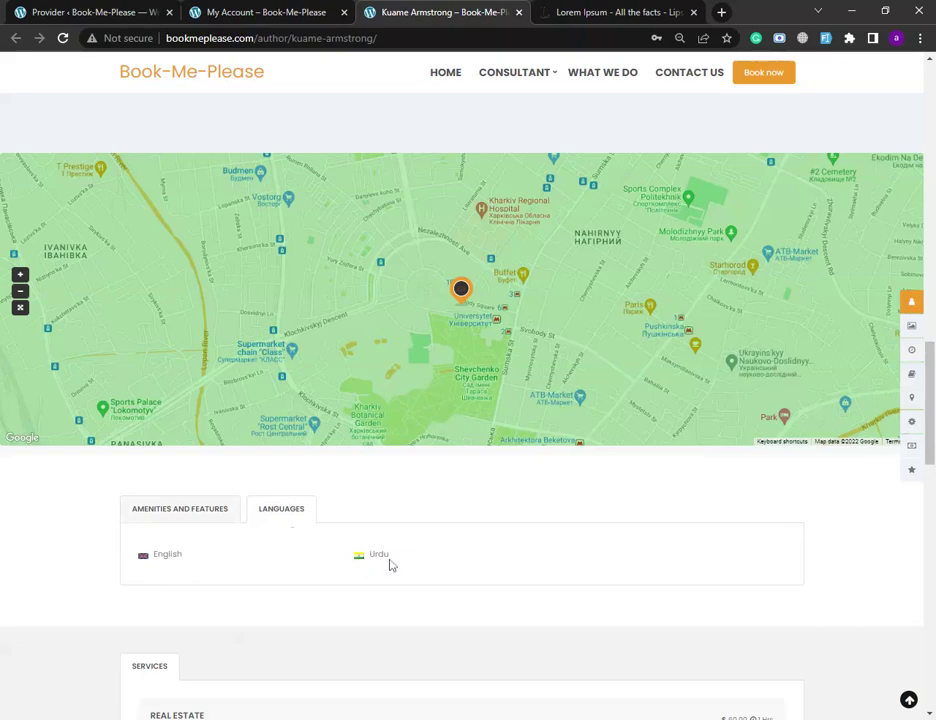
scroll(932, 462, "down", 5)
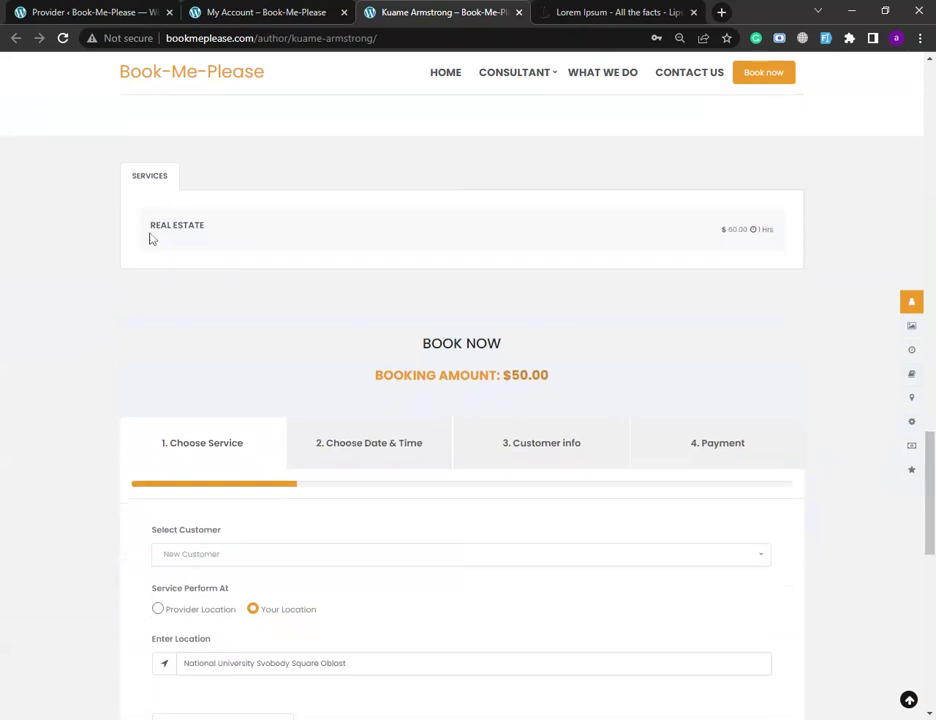
Step: Choose the real estate service and continue to date and time selection
left_click_drag(930, 482, 930, 535)
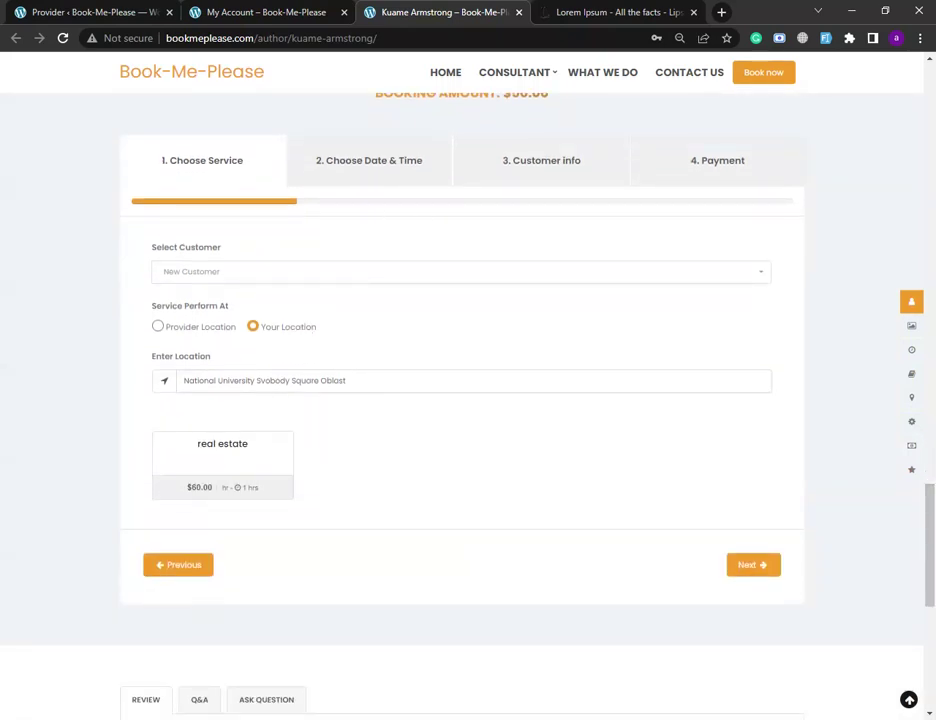
left_click(240, 456)
left_click(775, 567)
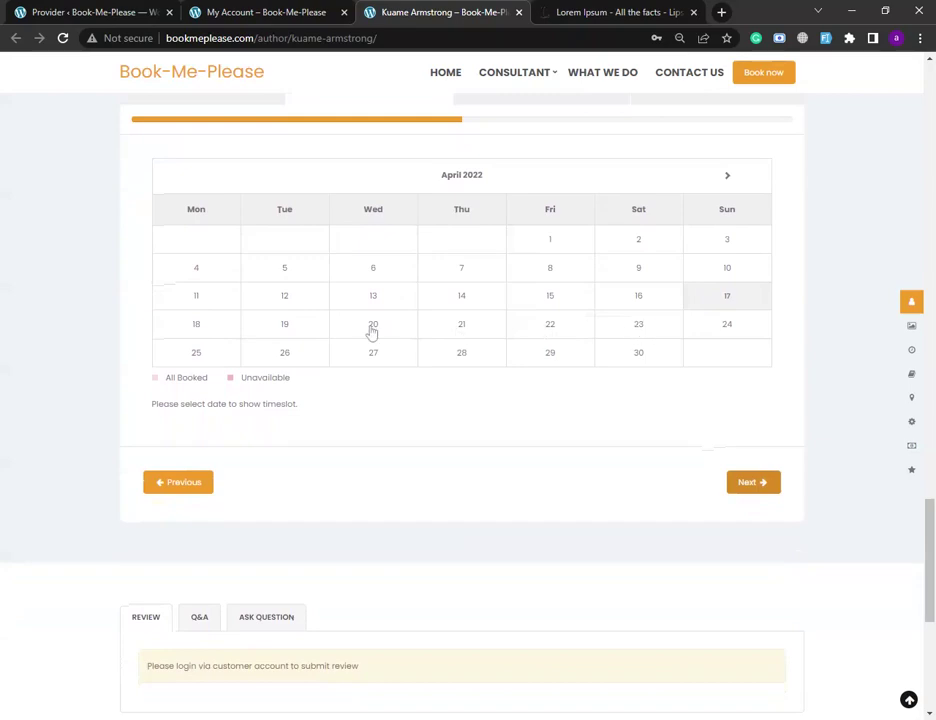
Step: Pick 19 April 2022 with the 09:00–10:00 AM slot and continue to personal details
left_click(285, 325)
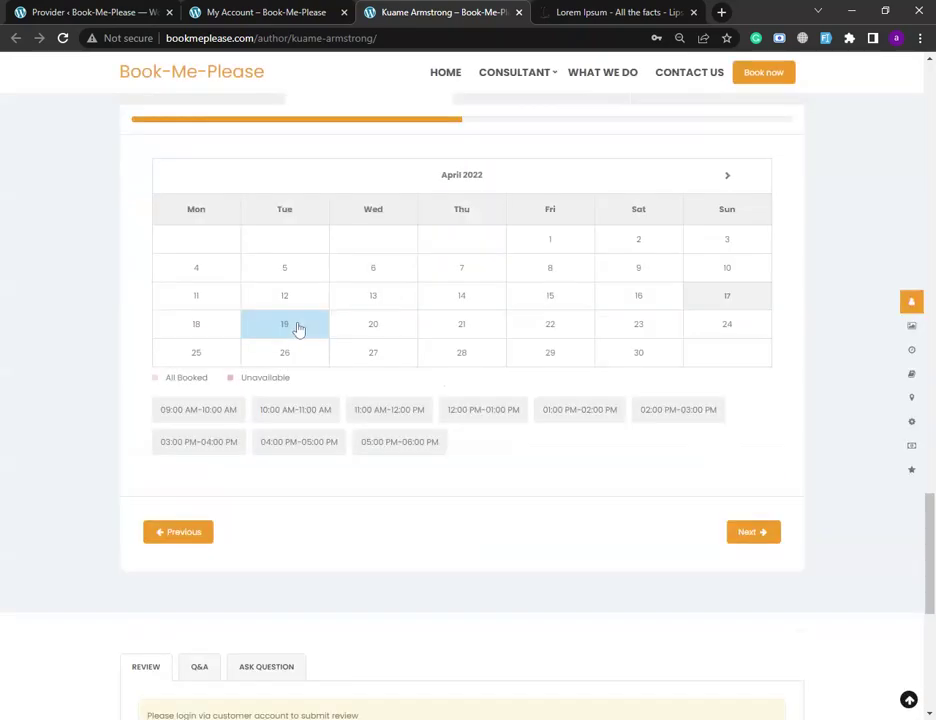
left_click(220, 418)
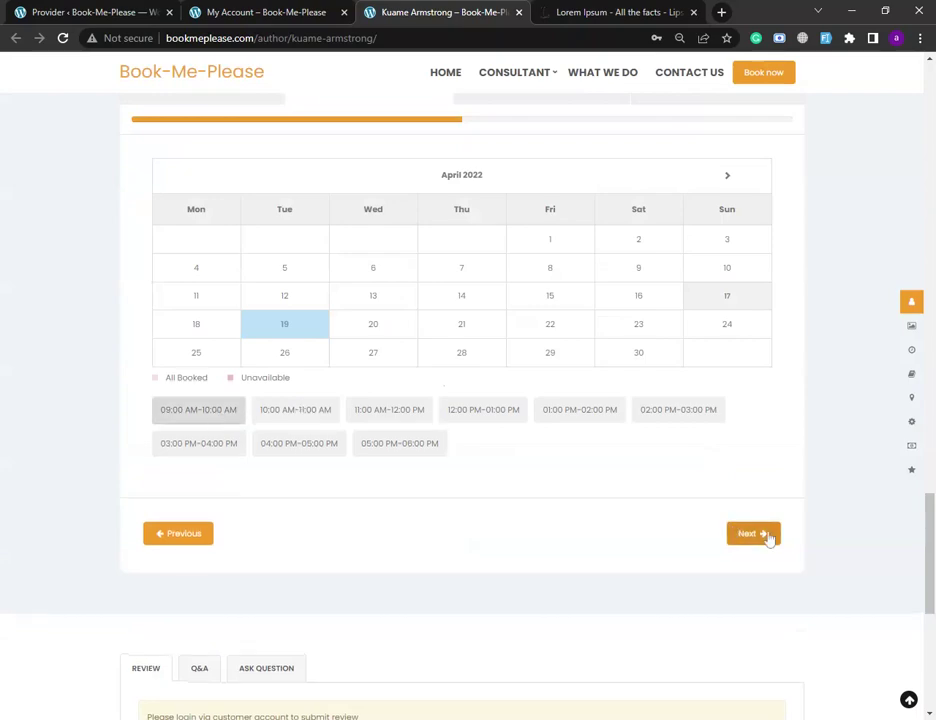
left_click(765, 535)
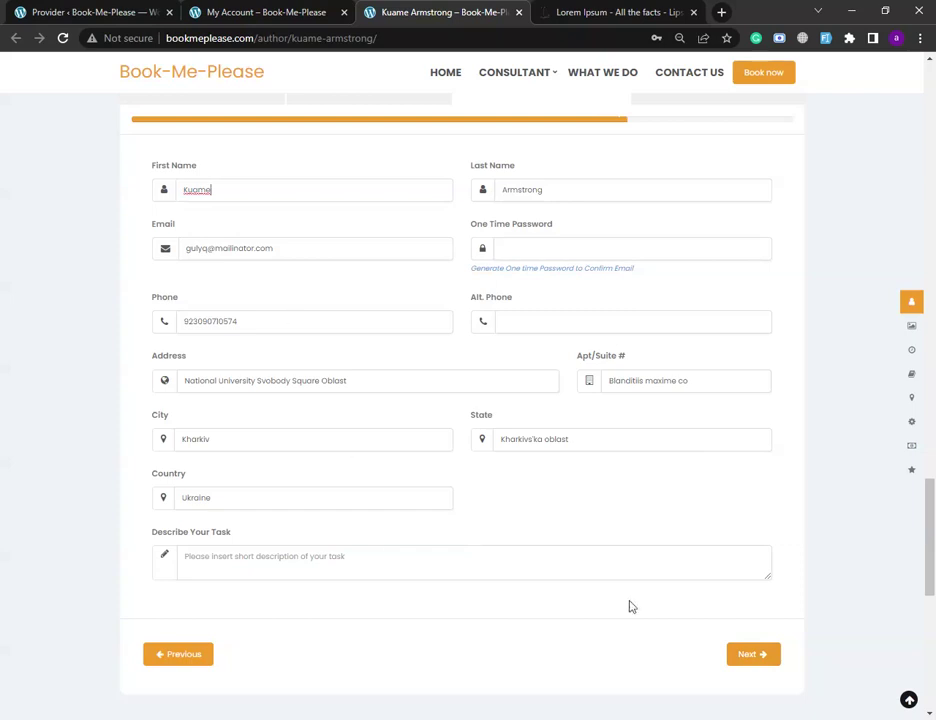
Step: Set both First Name and Last Name to 'test'
left_click(748, 656)
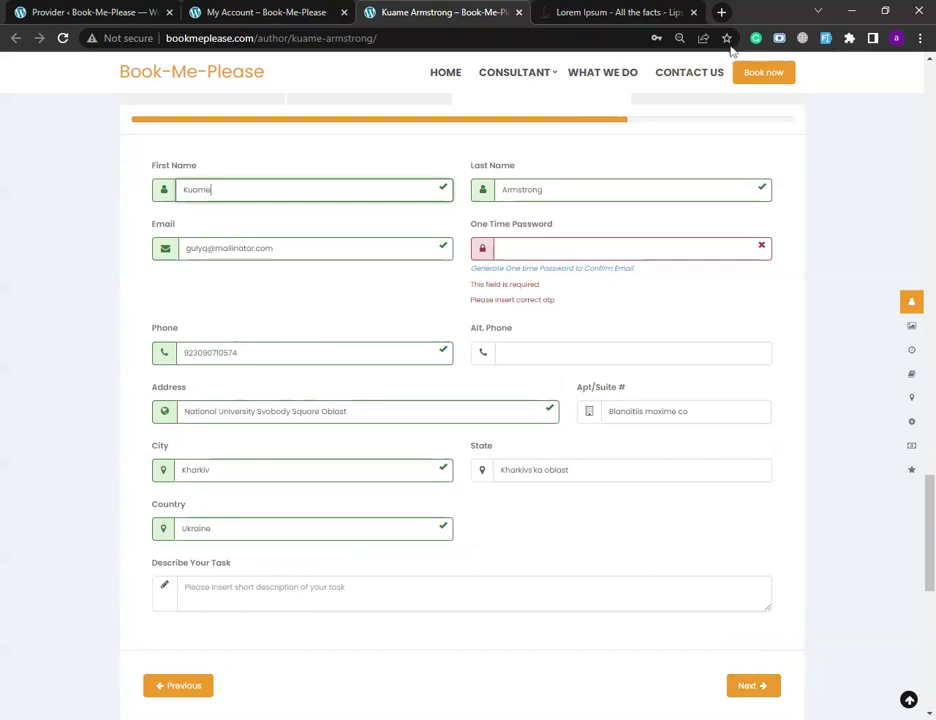
left_click(473, 411)
key("ctrl+a")
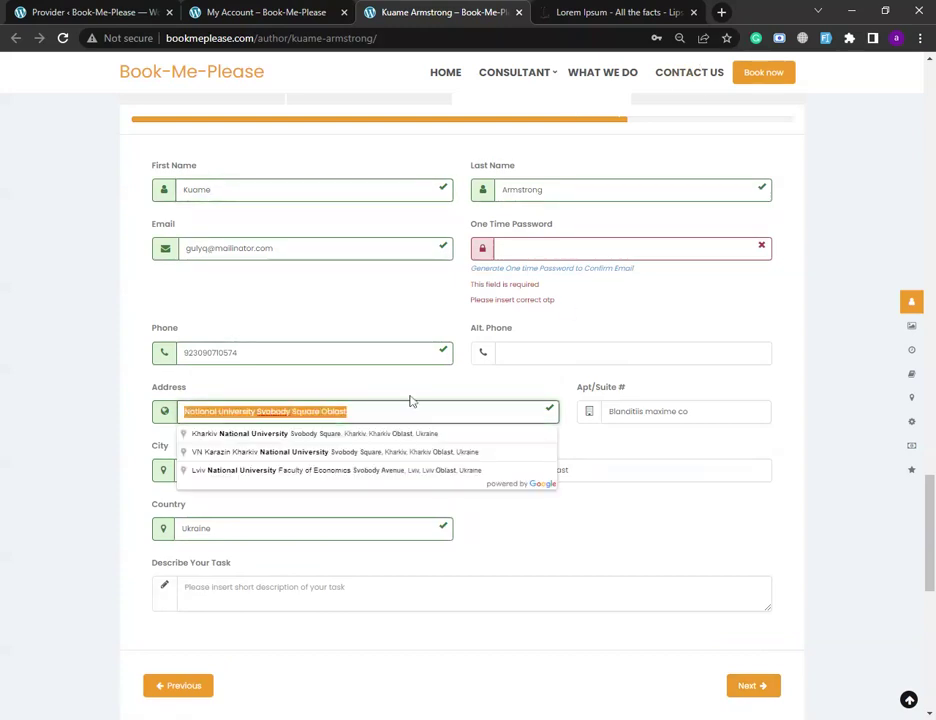
key("shift+Tab")
key("shift+Tab")
key("shift+Tab")
key("shift+Tab")
key("shift+Tab")
key("shift+Tab")
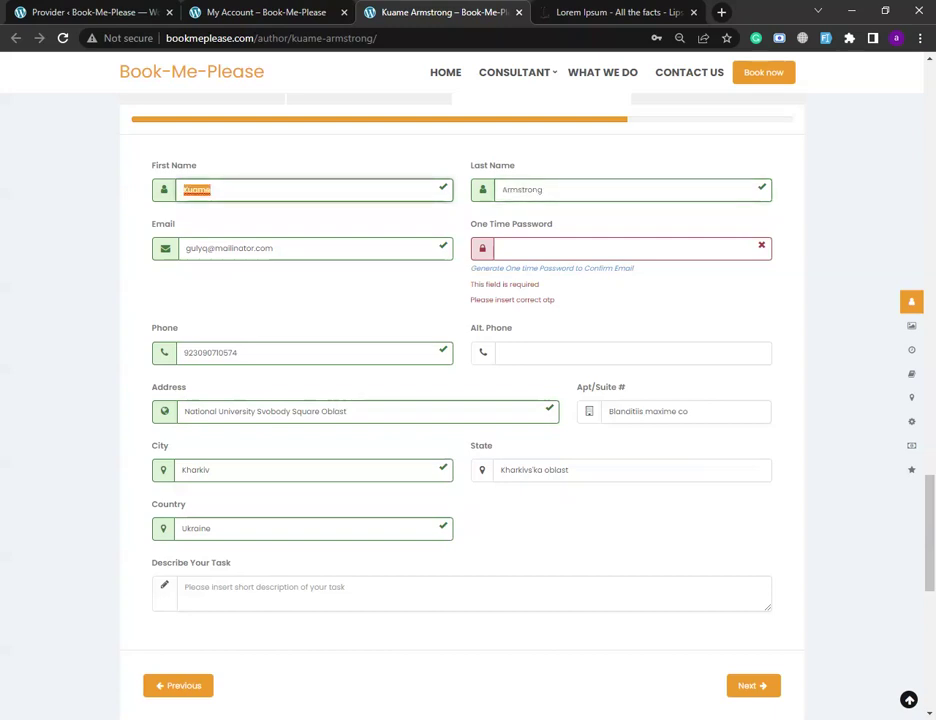
type("test")
key("Tab")
type("test")
key("Tab")
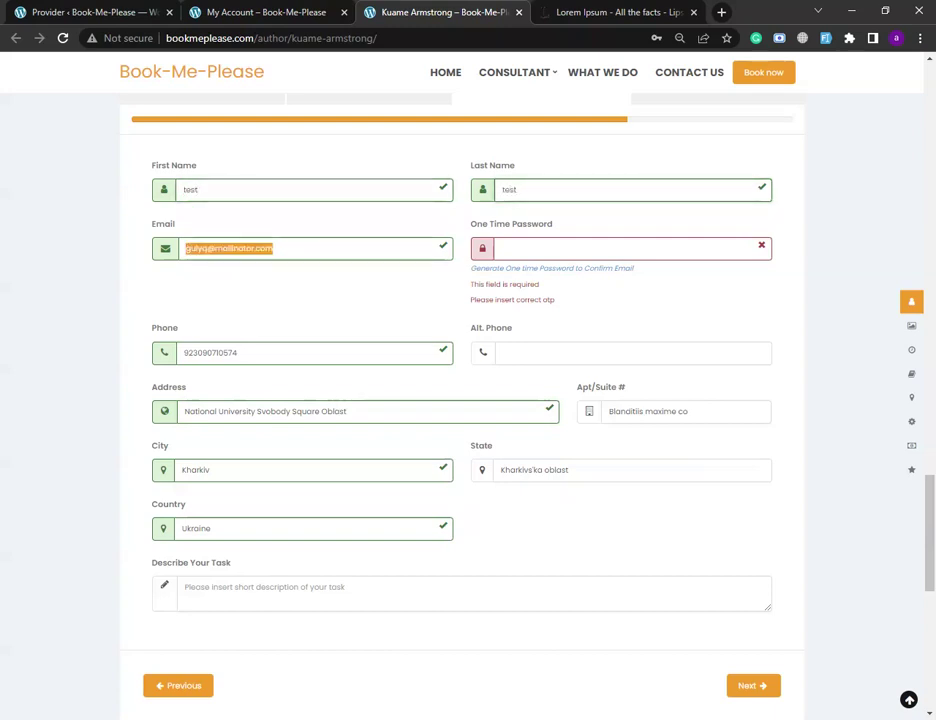
Step: Enter a 'test@' email and accept browser autofill for the remaining contact fields
type("te")
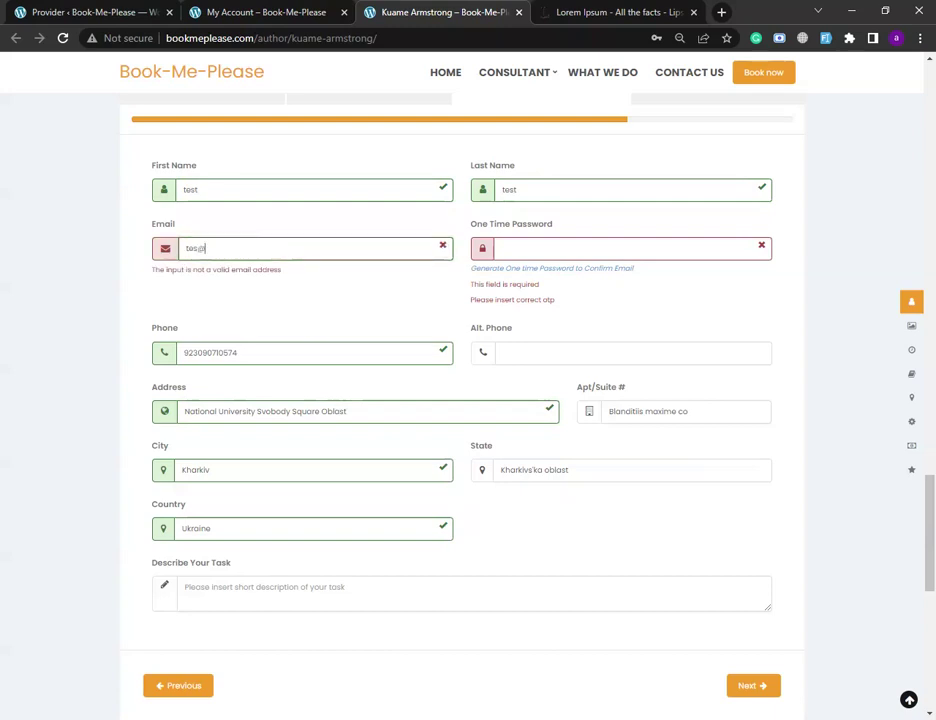
type("st@")
key("Down")
key("Return")
key("Tab")
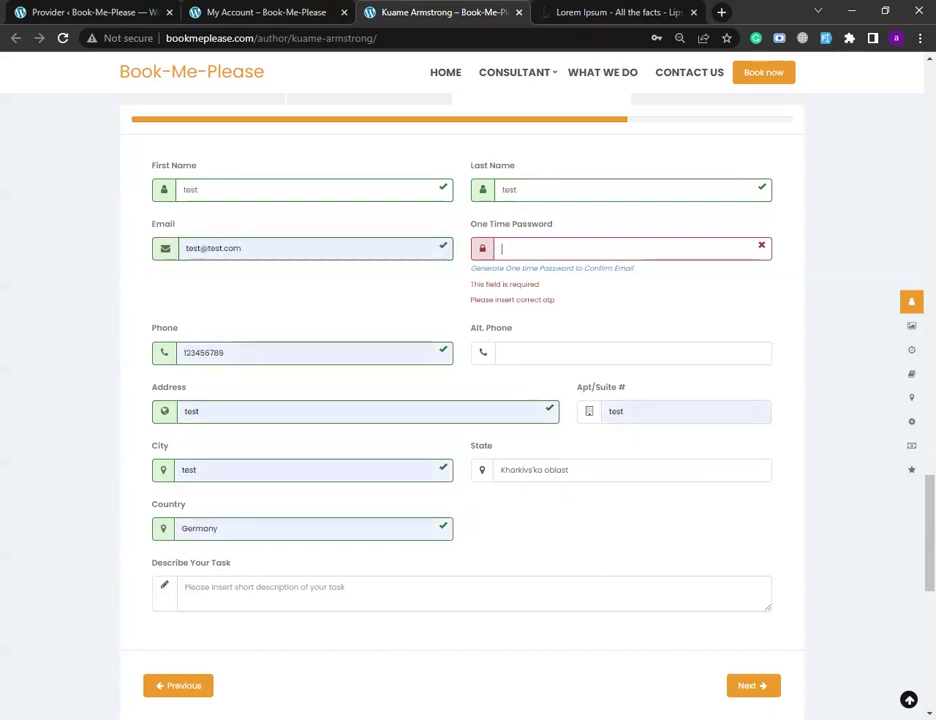
key("shift+Tab")
Step: Copy the placeholder email into the One Time Password field, then switch to Temp Mail
key("ctrl+c")
key("Tab")
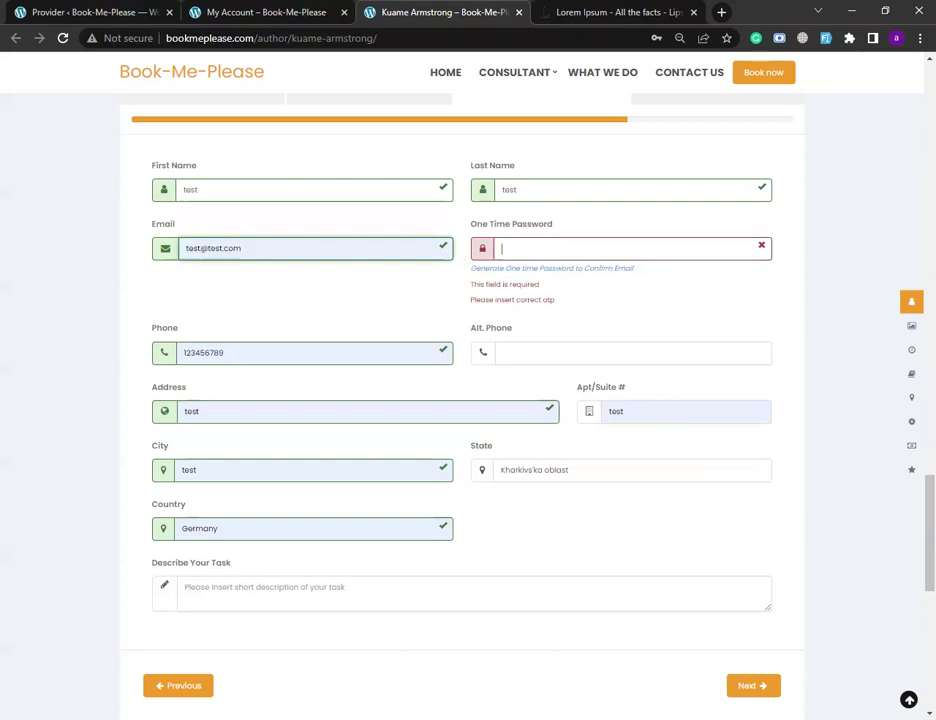
key("ctrl+v")
key("ctrl+a")
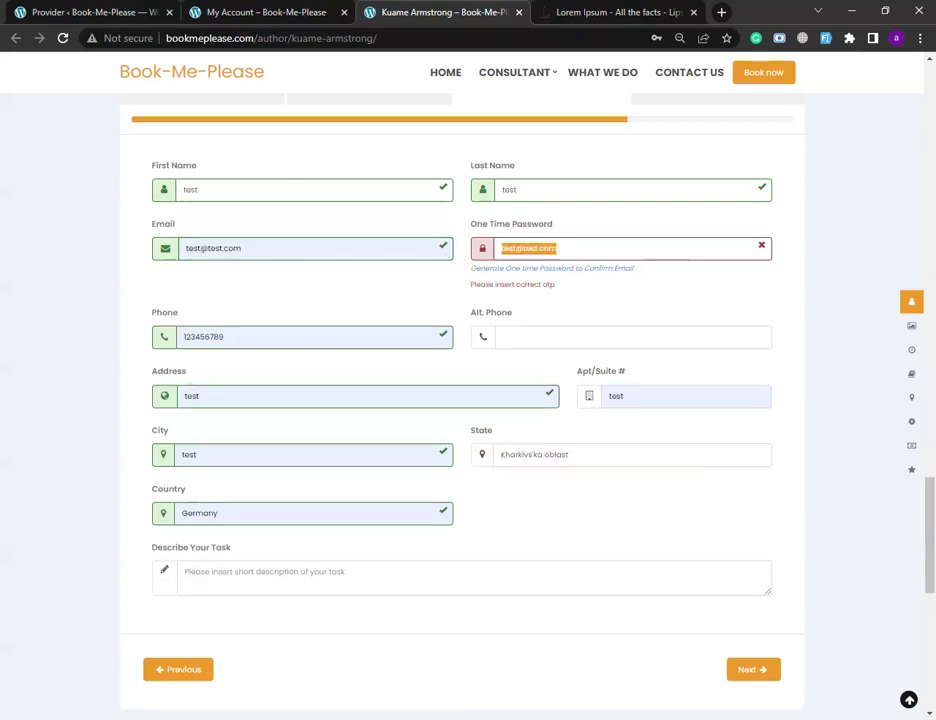
key("shift+Tab")
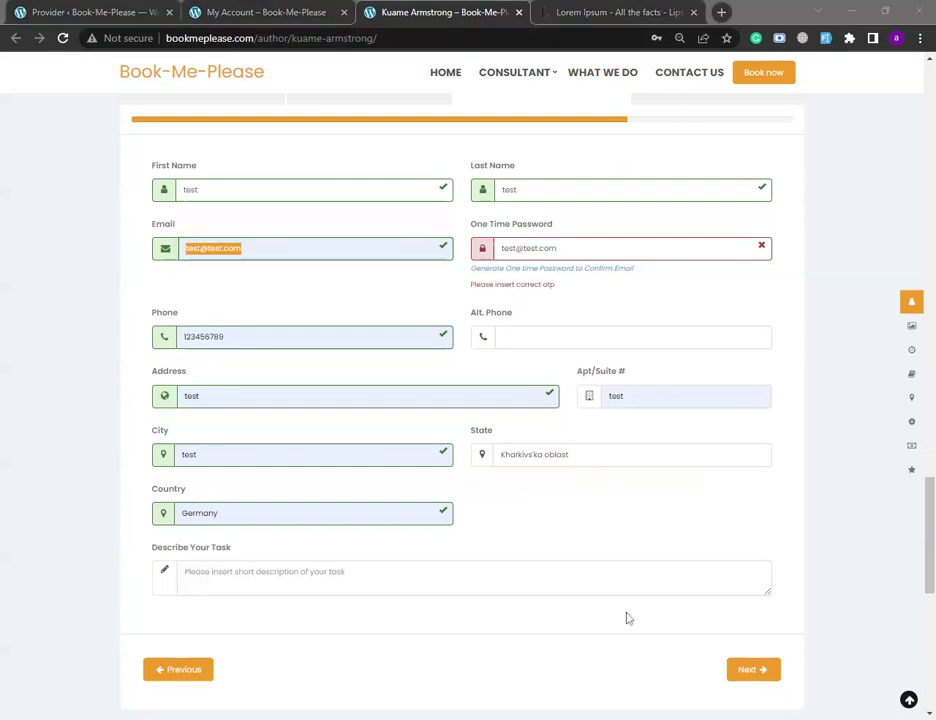
key("ctrl+Tab")
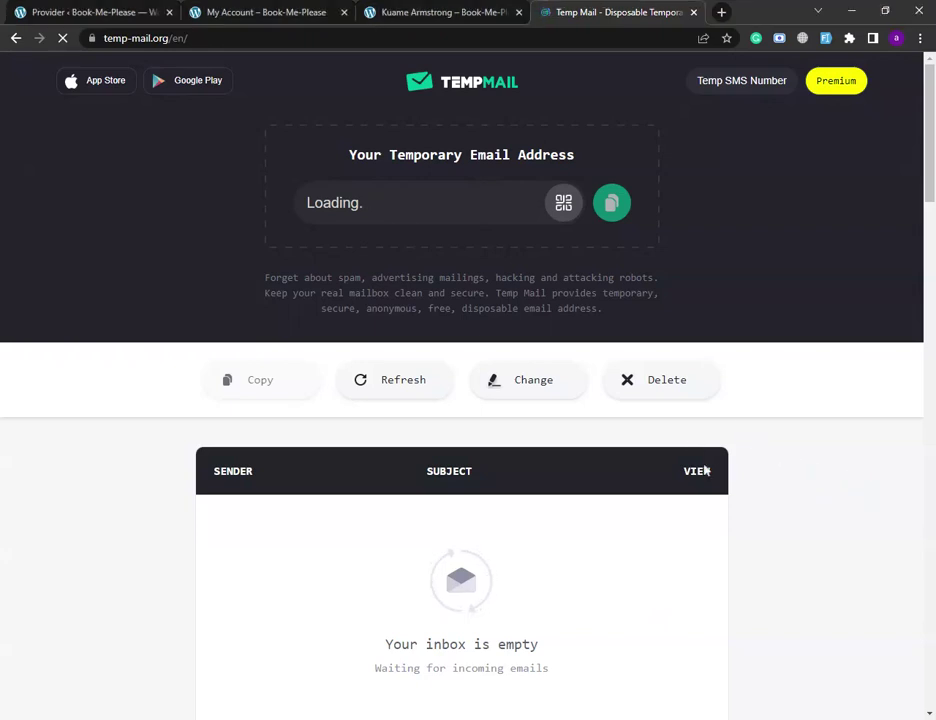
Step: Copy the newly generated temporary address and return to the booking form's Email field
left_click(668, 397)
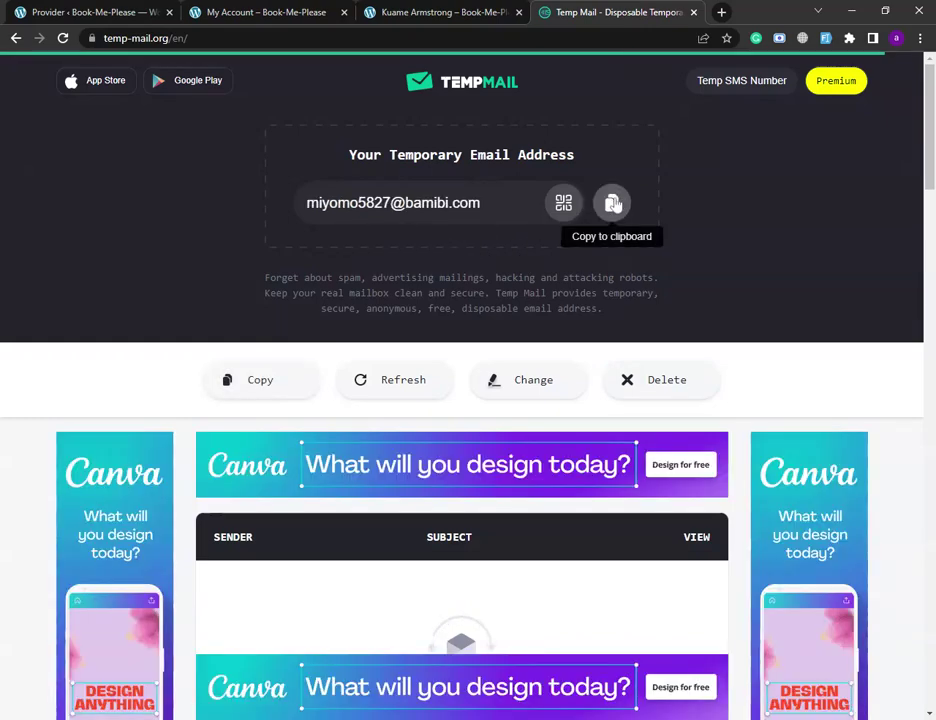
left_click(611, 203)
left_click(480, 12)
left_click(552, 247)
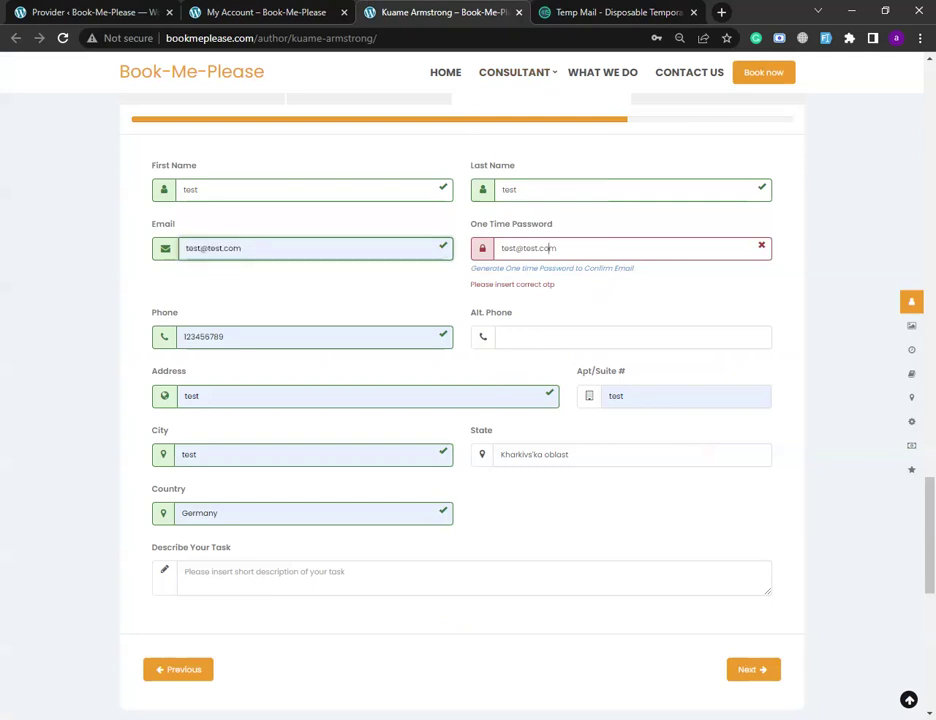
left_click_drag(552, 247, 363, 277)
left_click(221, 247)
Step: Paste the temporary address into Email, clear the One Time Password field, and request an OTP
key("ctrl+a")
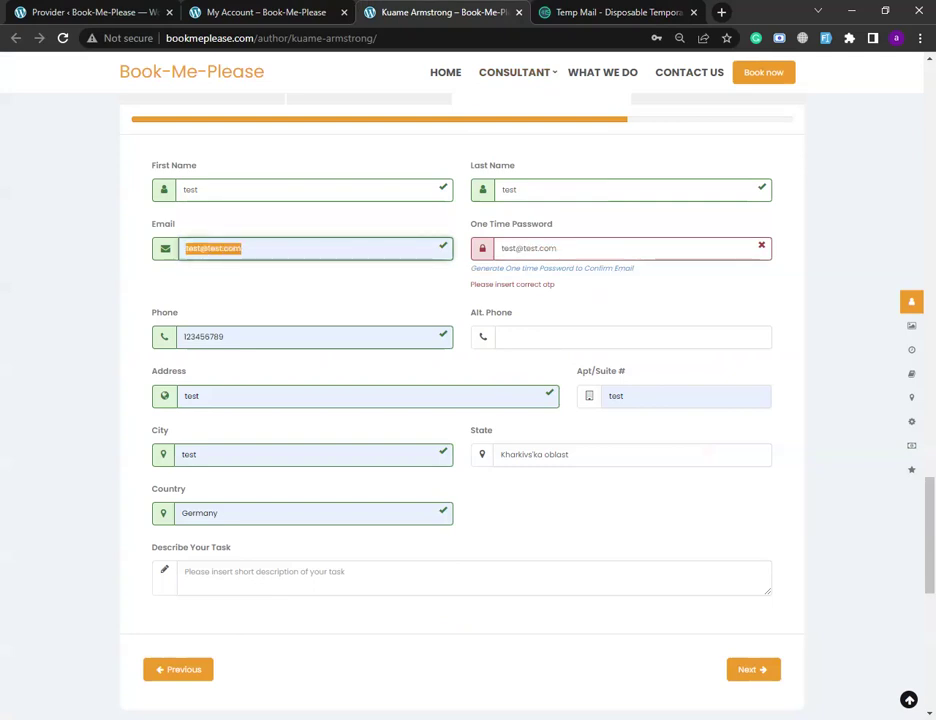
key("ctrl+v")
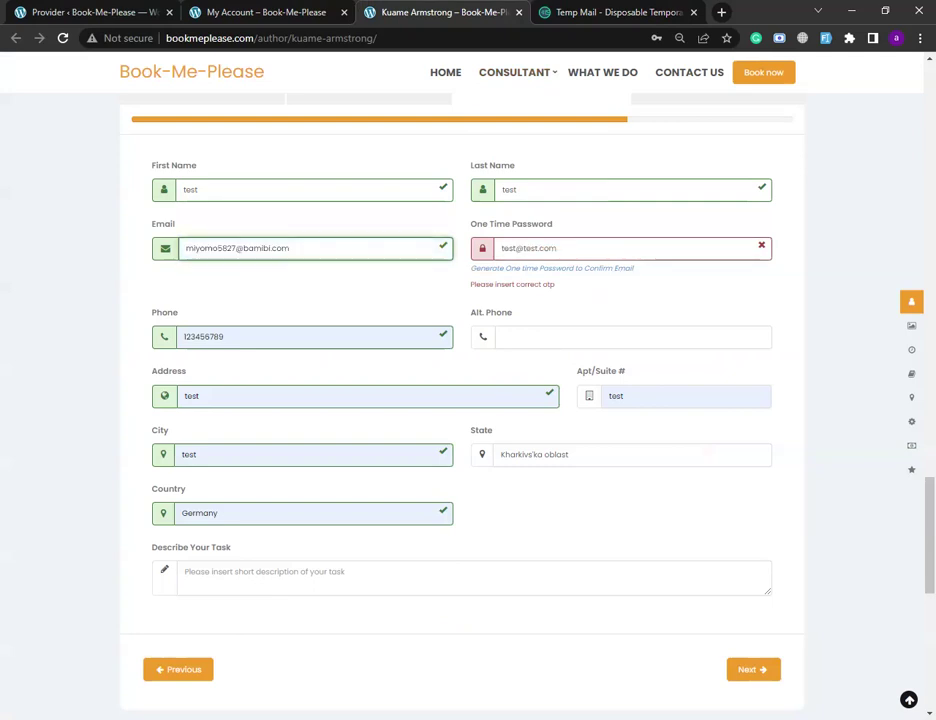
triple_click(502, 248)
key("BackSpace")
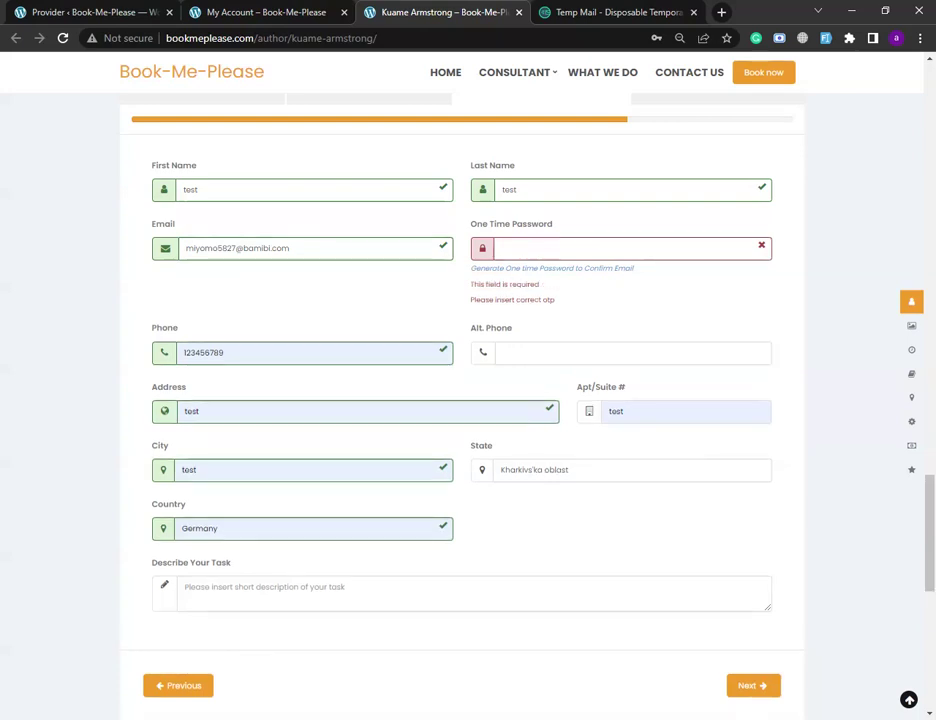
left_click(587, 277)
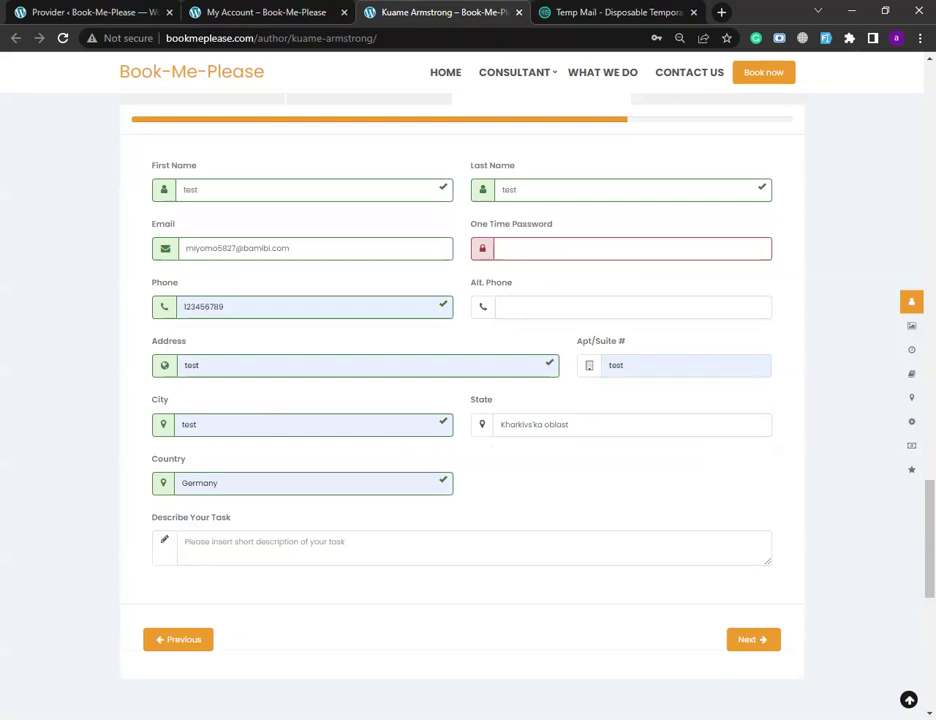
Step: Check the Temp Mail inbox and booking form for the arriving OTP email
left_click(622, 10)
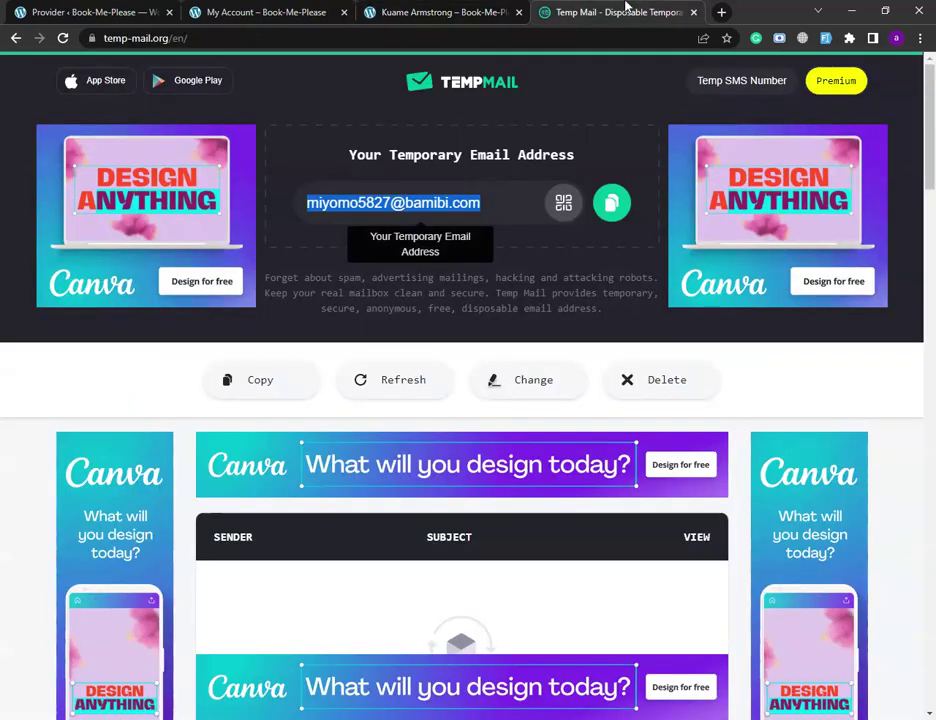
scroll(435, 472, "down", 5)
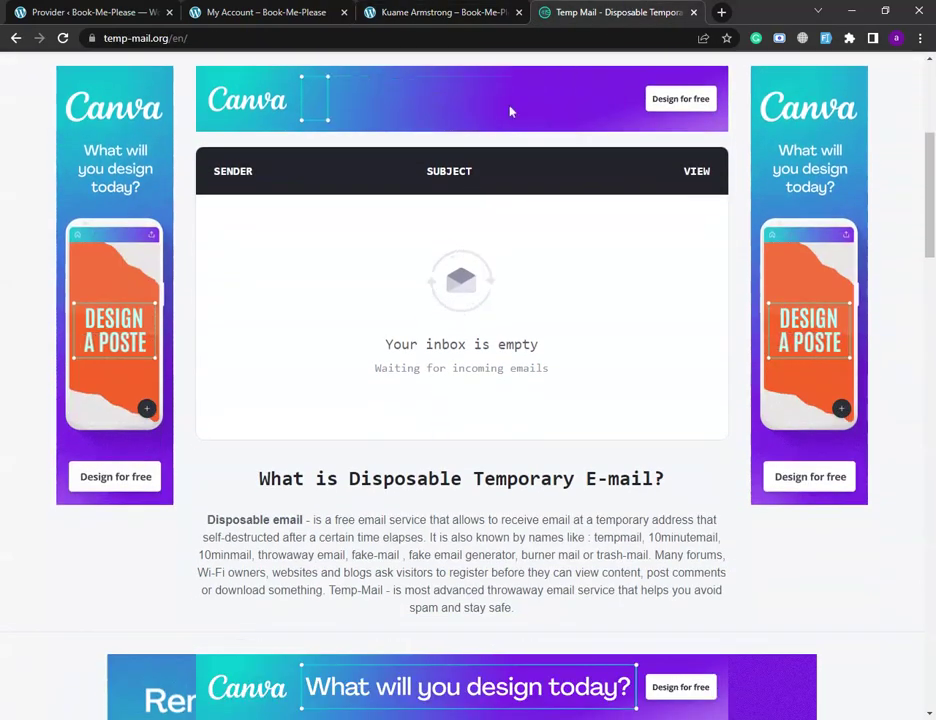
left_click(465, 8)
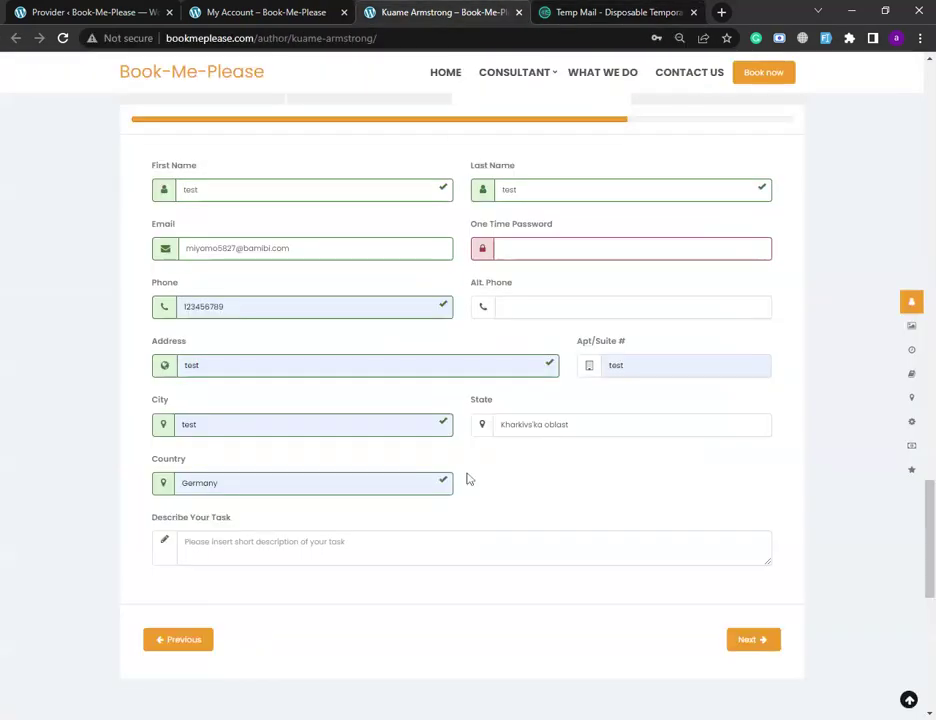
scroll(357, 501, "up", 1)
scroll(355, 501, "down", 1)
scroll(355, 501, "up", 2)
left_click(648, 11)
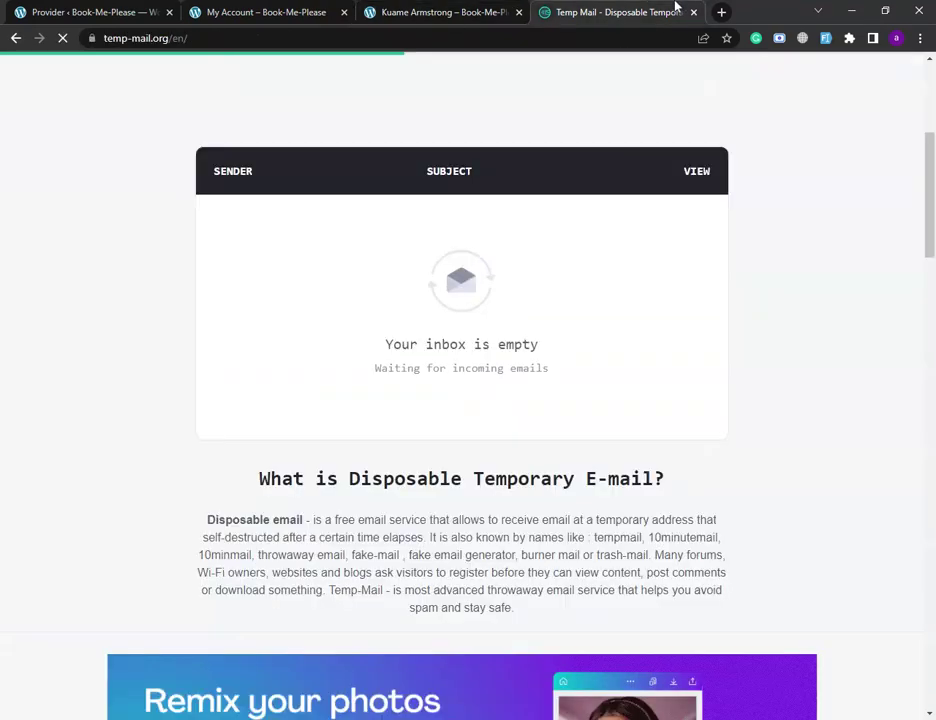
scroll(478, 326, "down", 2)
scroll(478, 345, "up", 4)
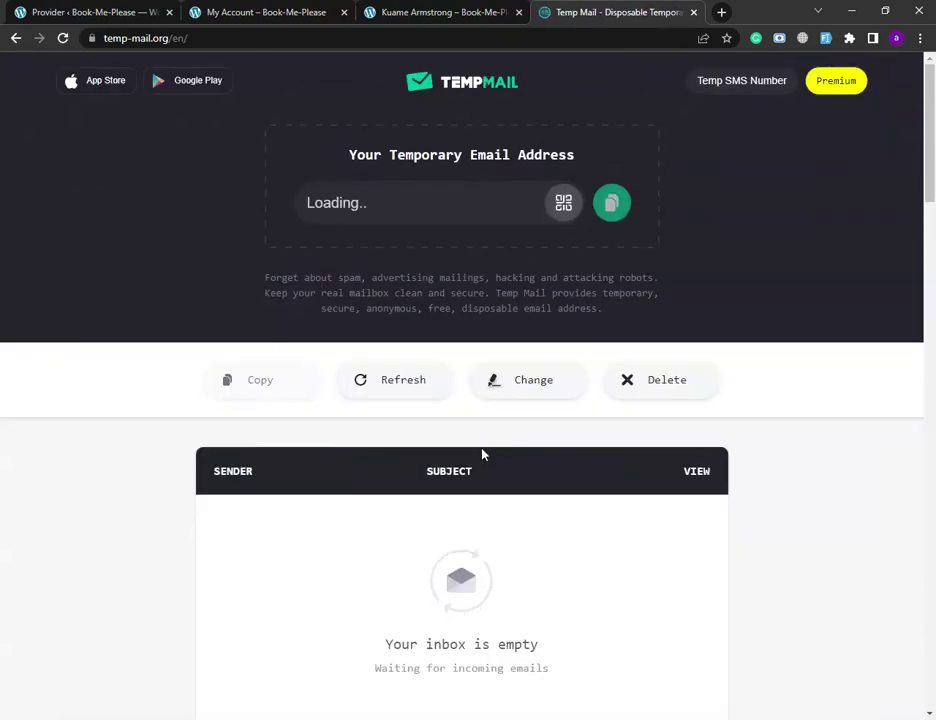
scroll(483, 455, "down", 3)
scroll(464, 462, "down", 3)
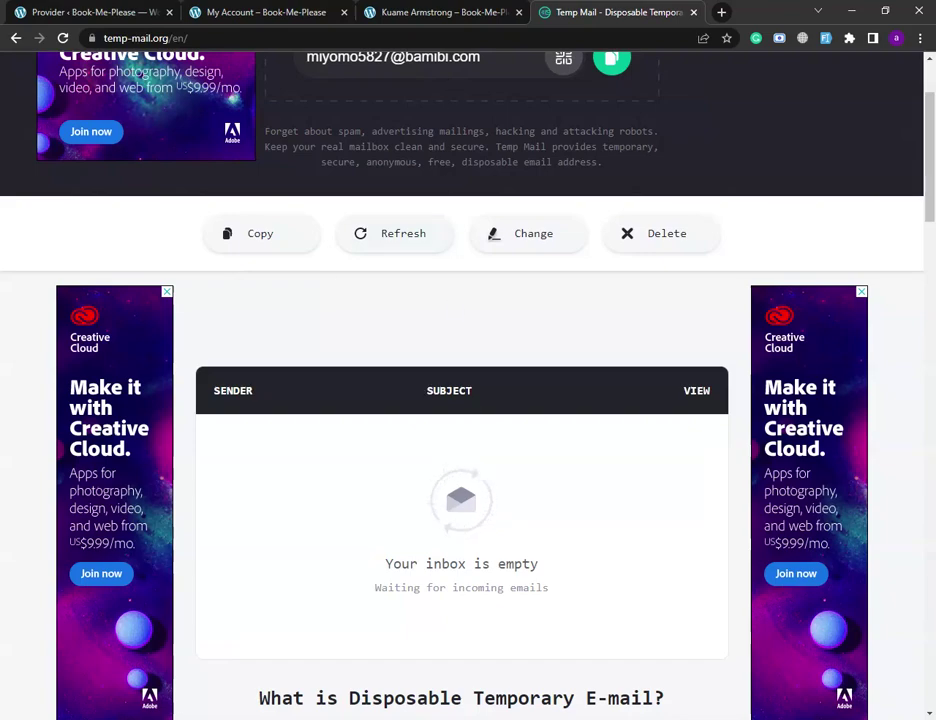
Step: Refresh the Temp Mail inbox to look for the OTP email
double_click(462, 391)
left_click(443, 434)
triple_click(443, 434)
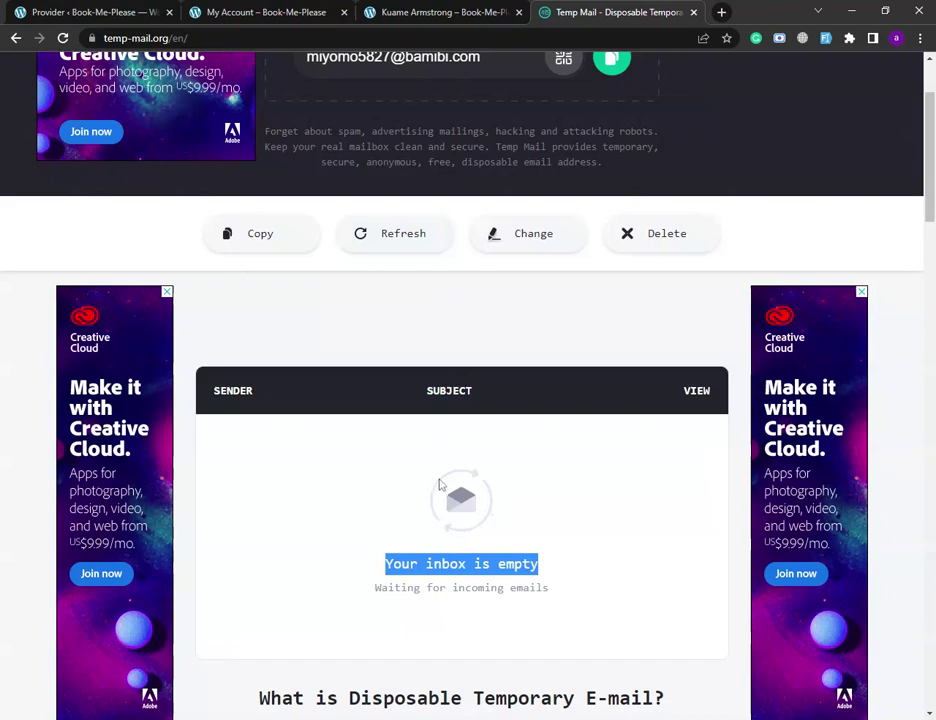
left_click(362, 218)
left_click(372, 240)
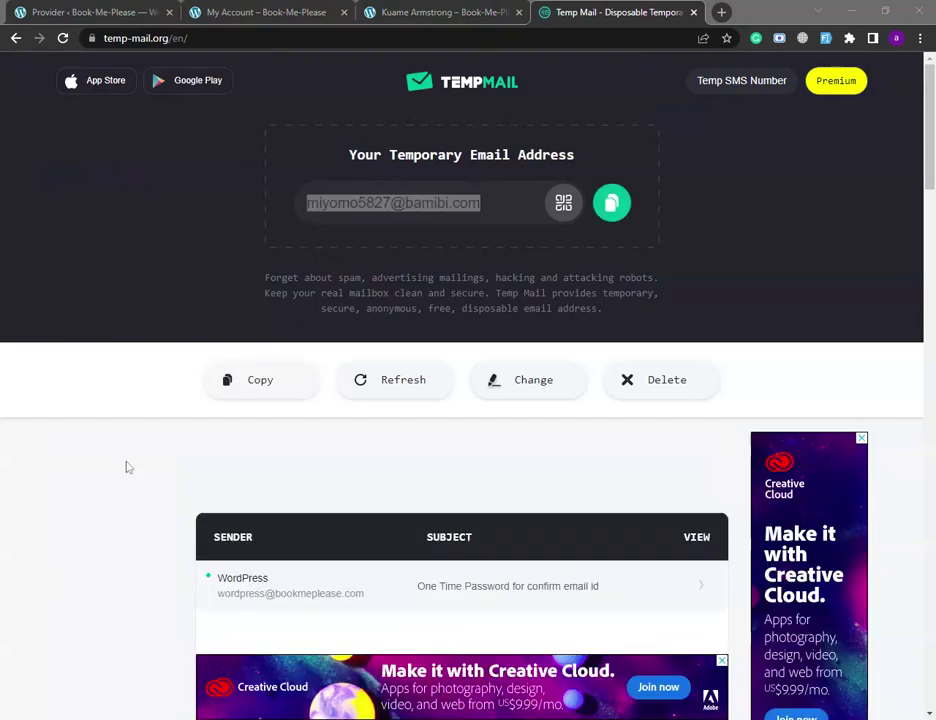
Step: Open the OTP email, select the one-time password code, and return to the booking page
left_click(700, 586)
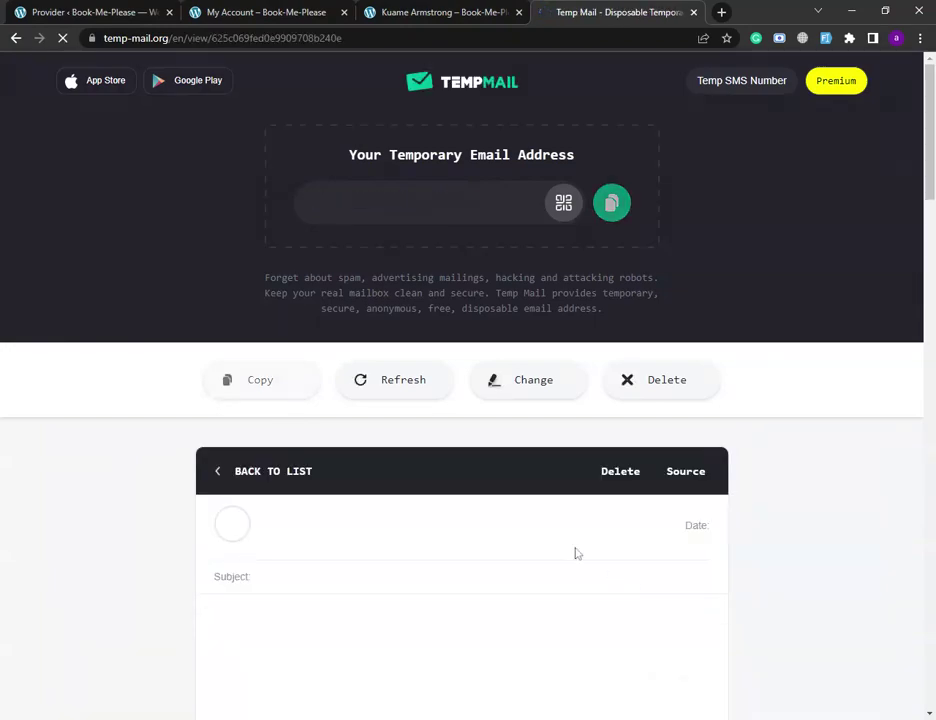
scroll(236, 524, "down", 3)
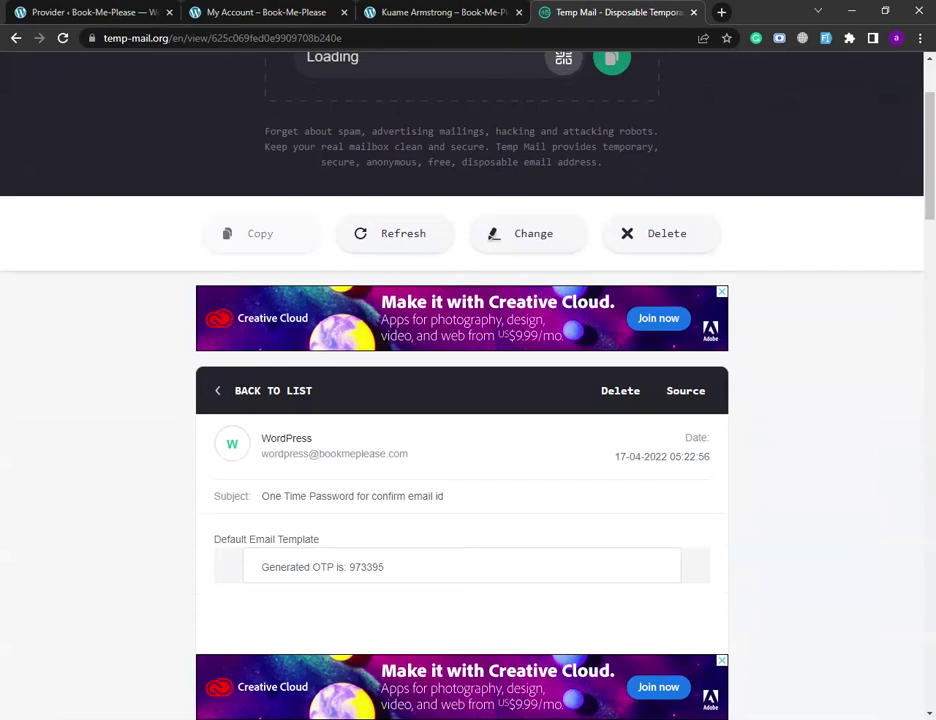
left_click_drag(385, 567, 349, 567)
key("ctrl+c")
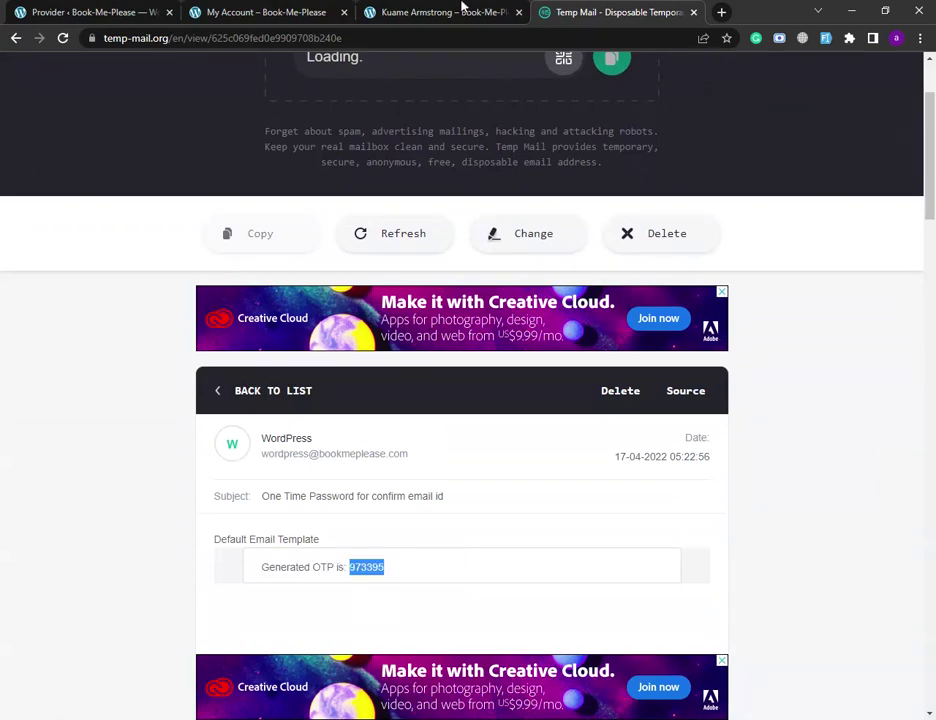
left_click(462, 7)
left_click(286, 8)
Step: Paste the one-time password code and advance the booking to the payment step
key("ctrl+Tab")
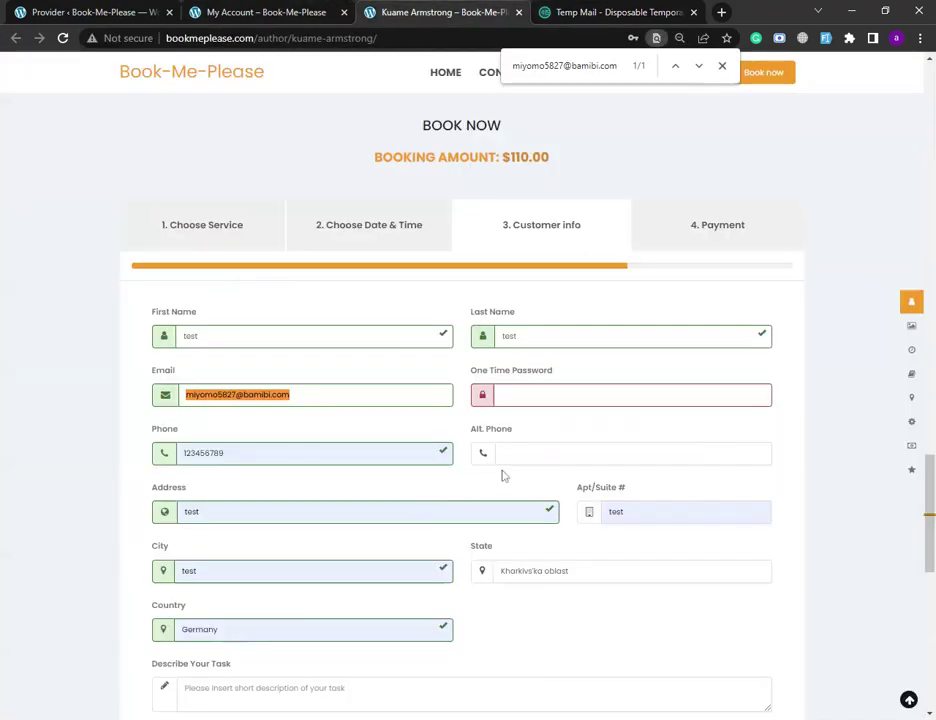
left_click(520, 395)
key("ctrl+v")
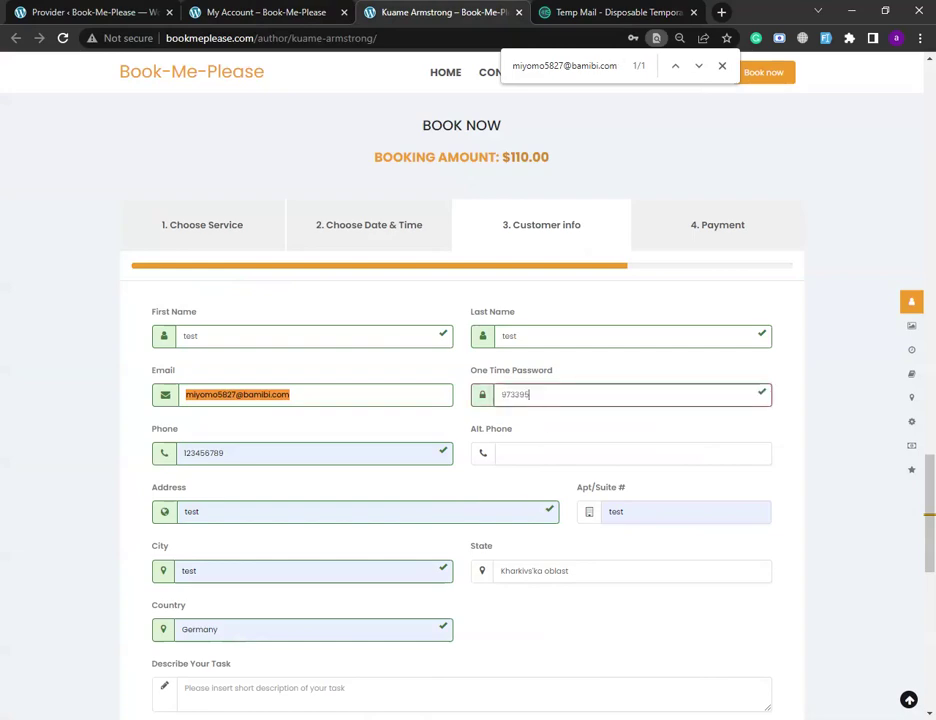
scroll(476, 530, "down", 3)
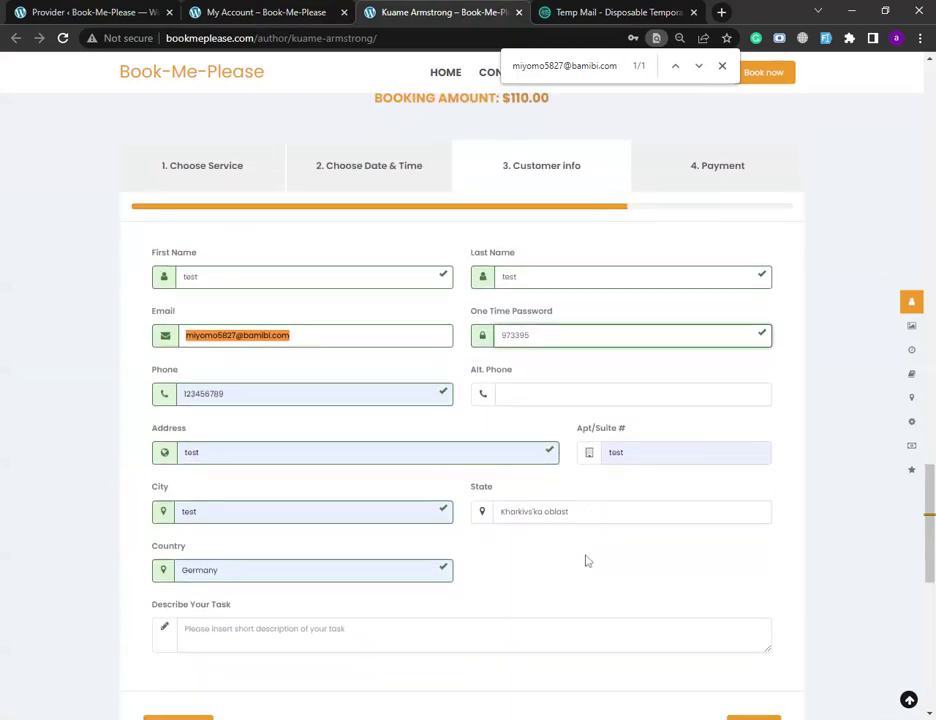
left_click(753, 566)
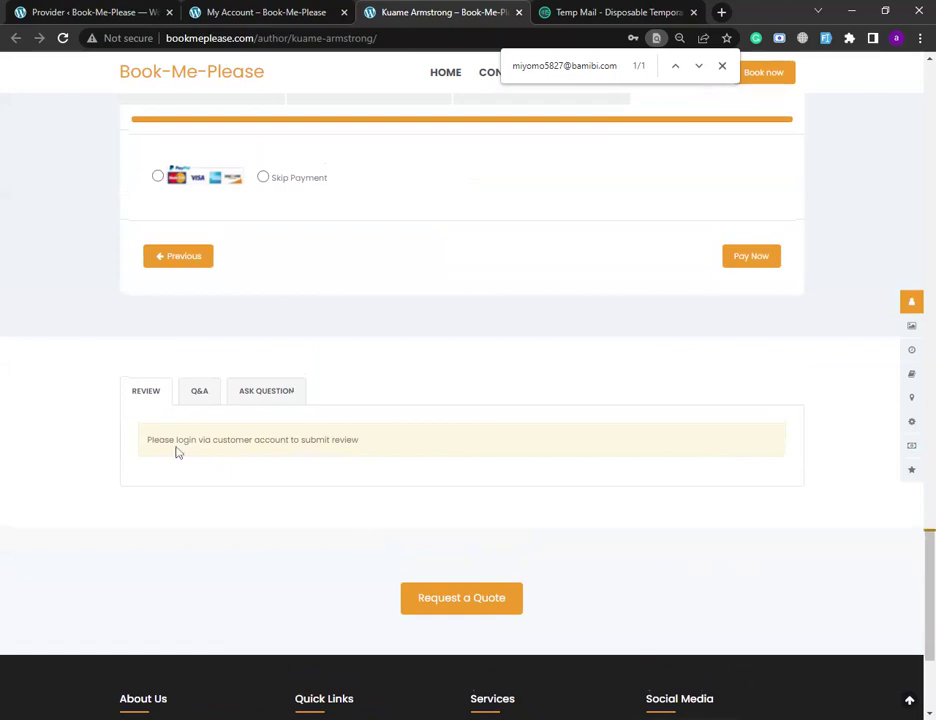
Step: Select the PayPal/card payment option for the $110.00 booking
scroll(257, 272, "up", 2)
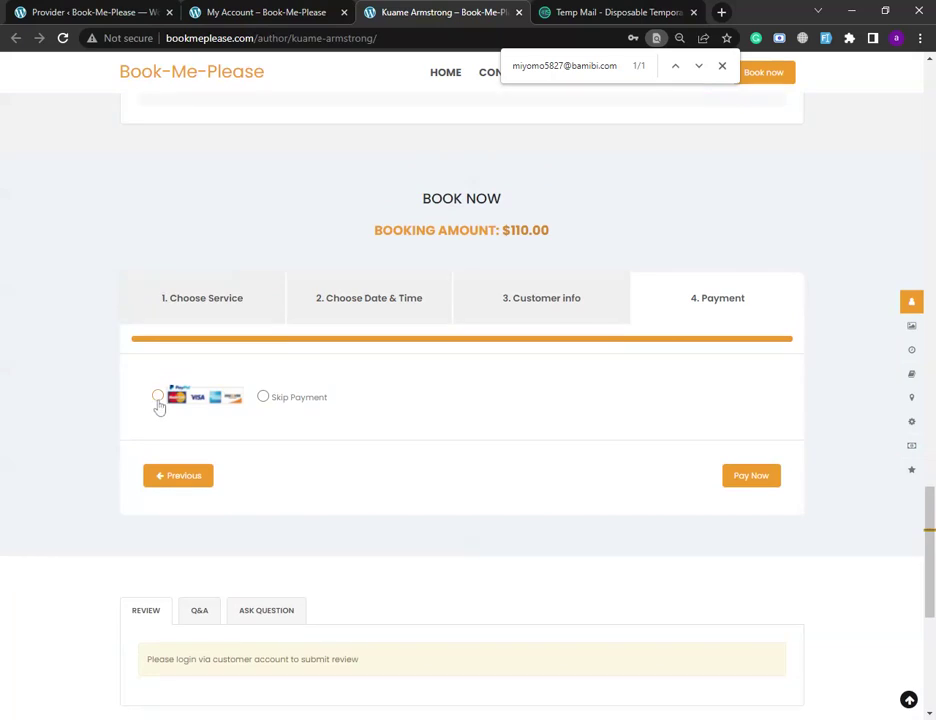
left_click(157, 397)
left_click(159, 397)
scroll(449, 442, "up", 4)
scroll(450, 445, "down", 4)
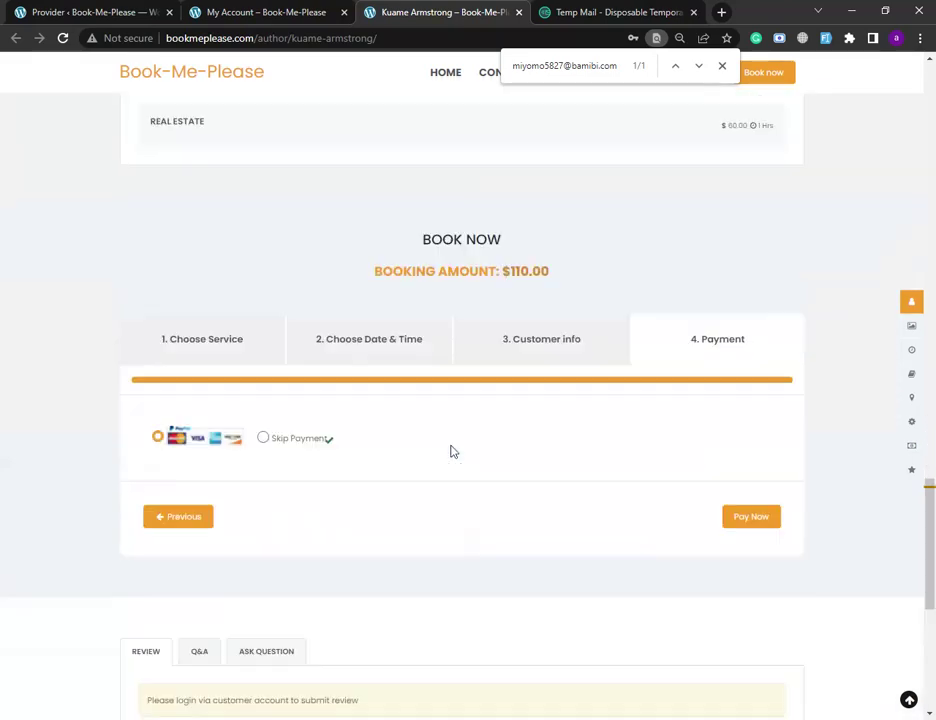
scroll(450, 452, "up", 3)
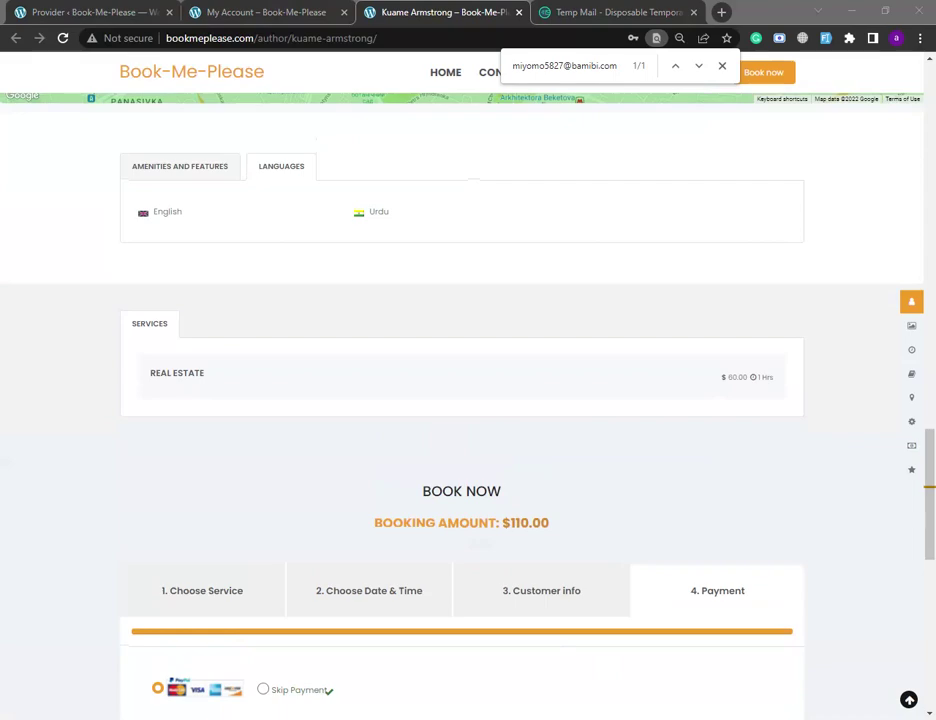
Step: Close the browser's in-page find bar
scroll(338, 453, "down", 5)
scroll(422, 346, "up", 6)
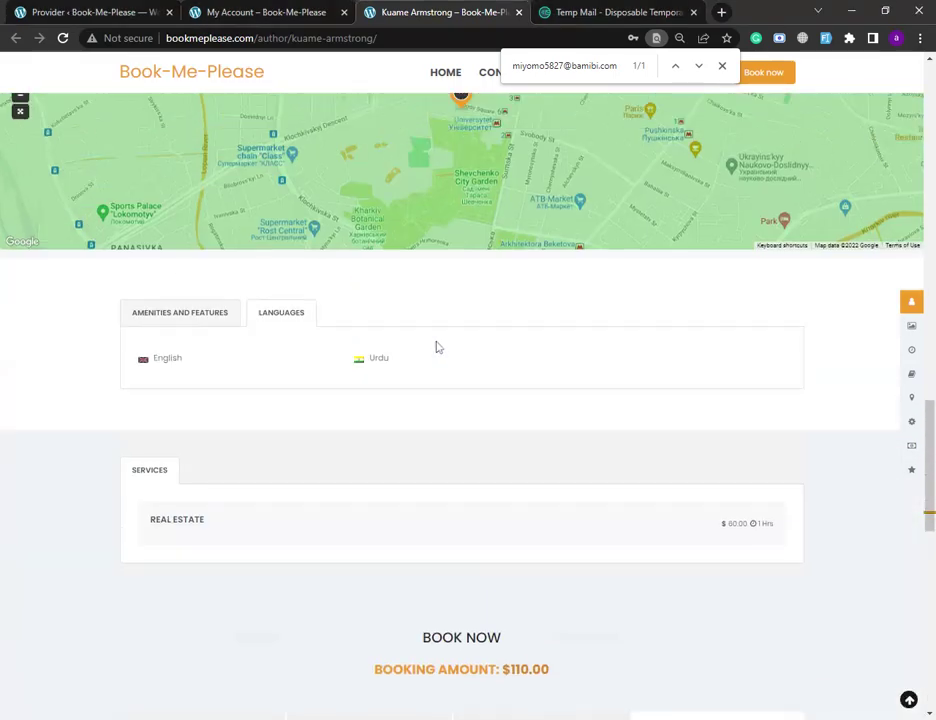
left_click(722, 65)
scroll(557, 273, "down", 1)
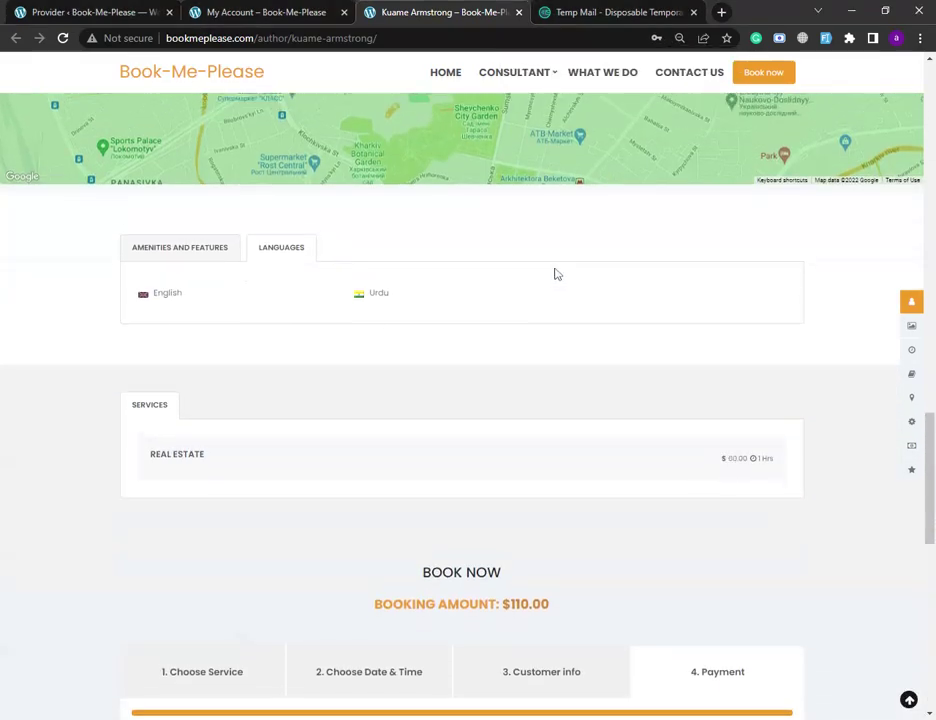
scroll(557, 273, "up", 2)
Step: Open the FOREX category under CONSULTANT, showing 2 providers including 'forex extra'
mouse_move(520, 76)
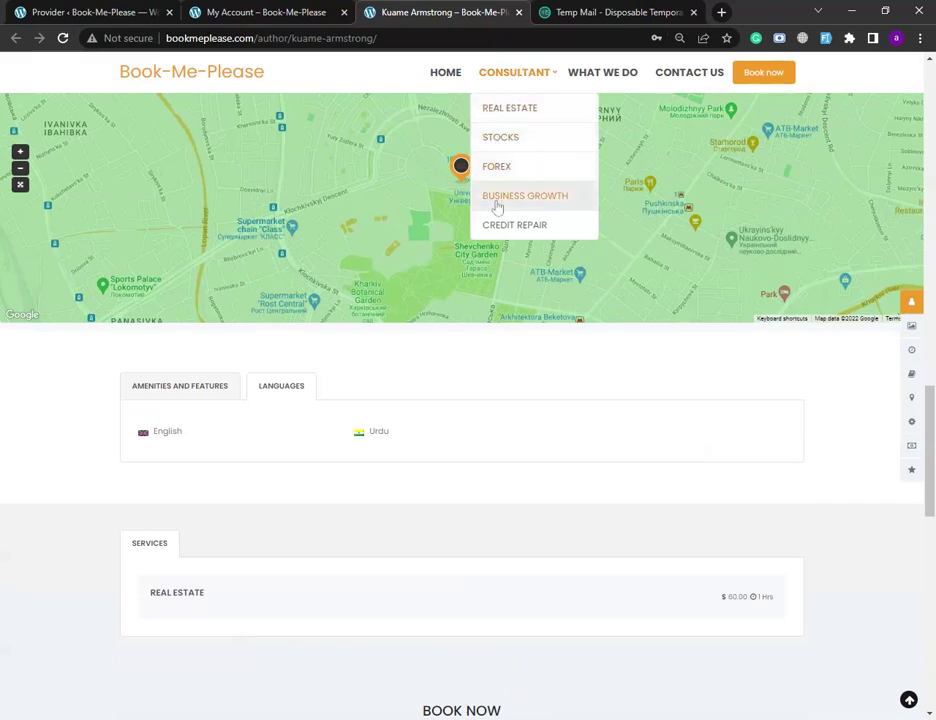
left_click(535, 112)
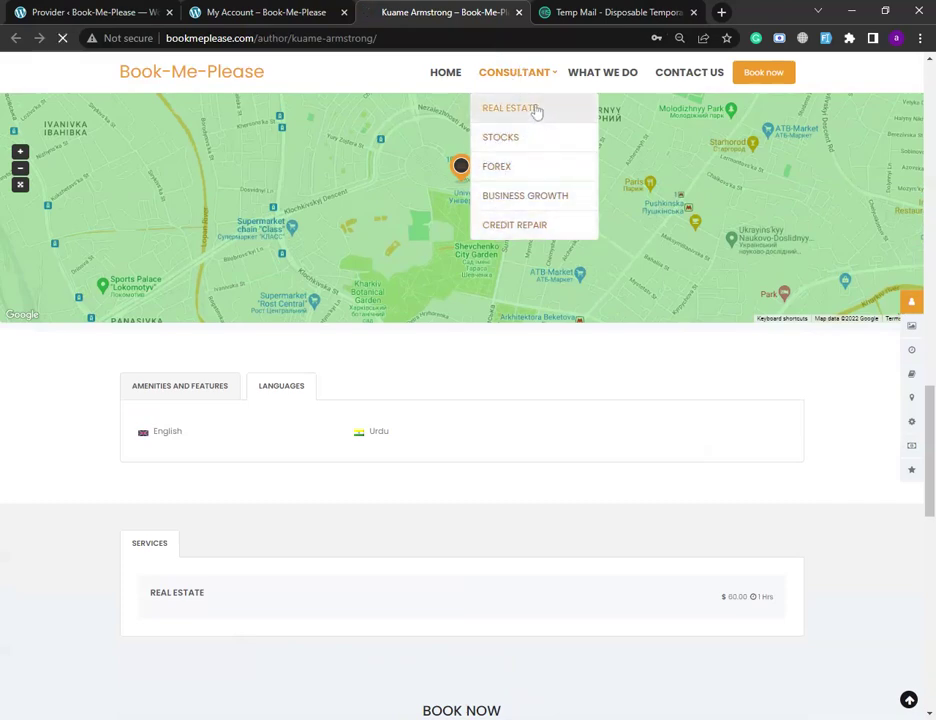
left_click(529, 170)
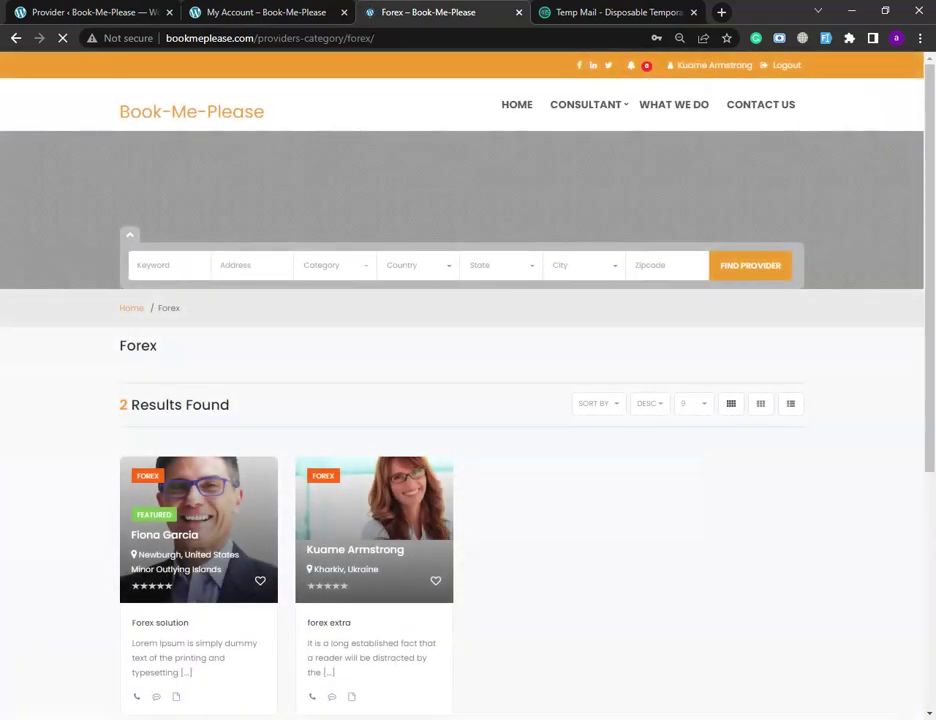
scroll(287, 389, "down", 6)
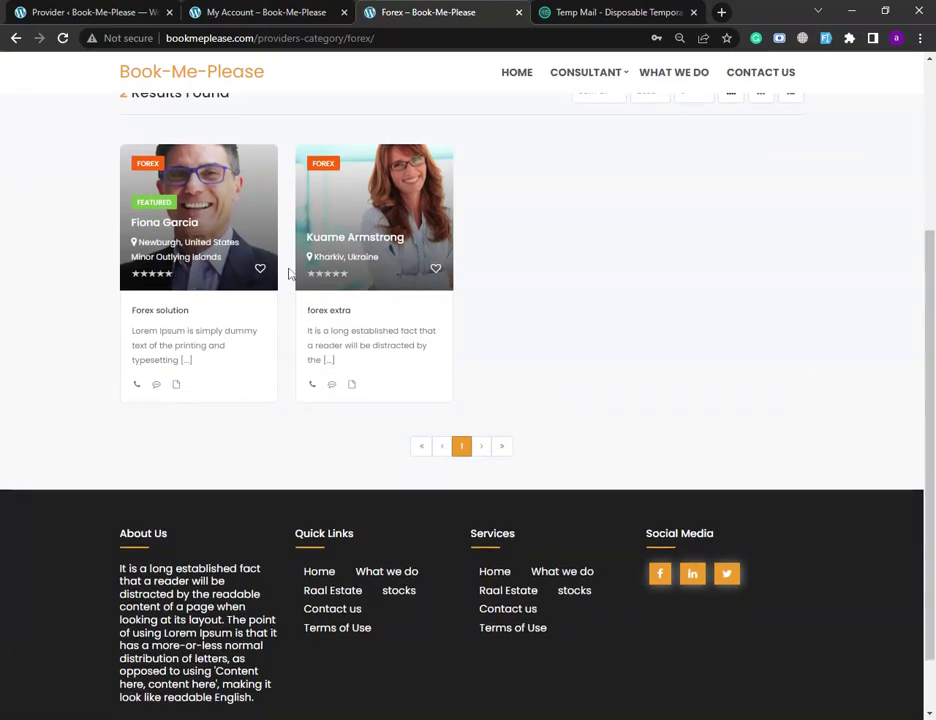
scroll(287, 263, "up", 3)
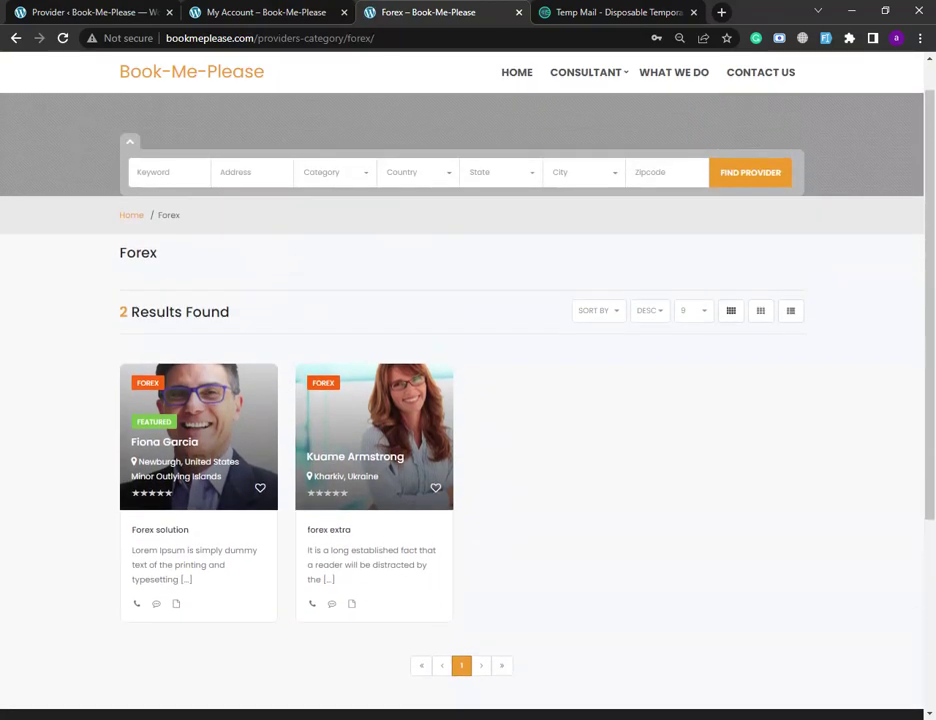
scroll(240, 341, "down", 1)
scroll(560, 400, "down", 1)
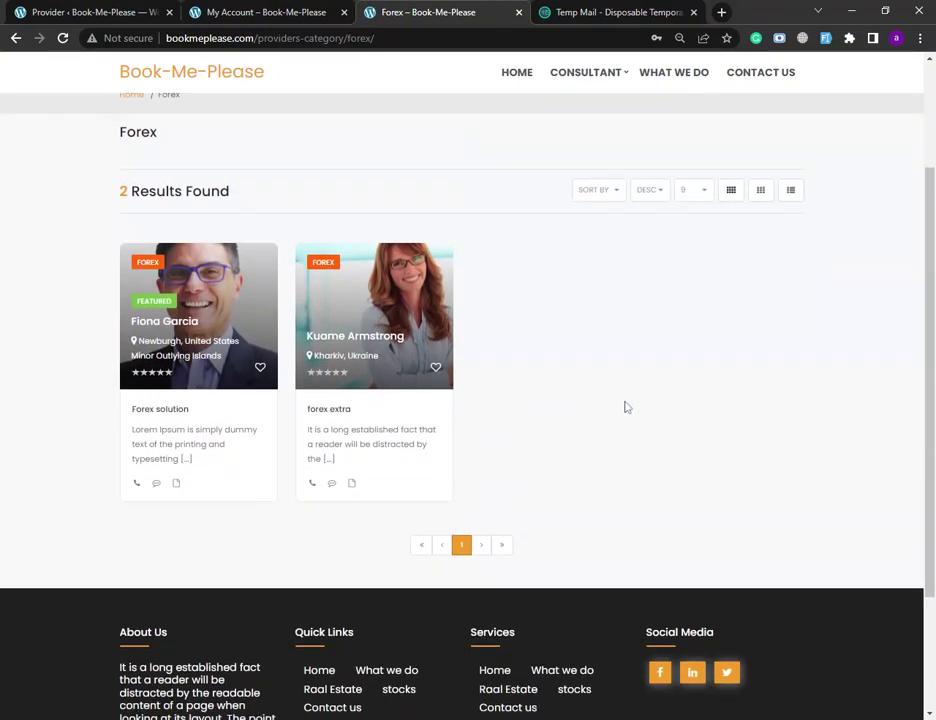
scroll(624, 407, "up", 3)
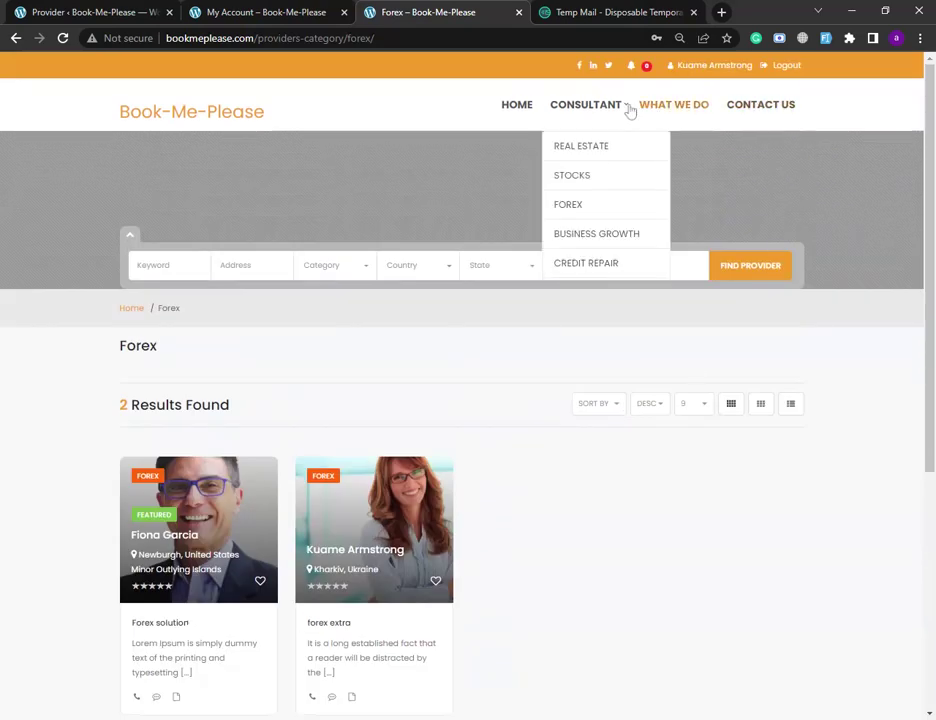
Step: Open and scroll through the What We Do page
left_click(661, 112)
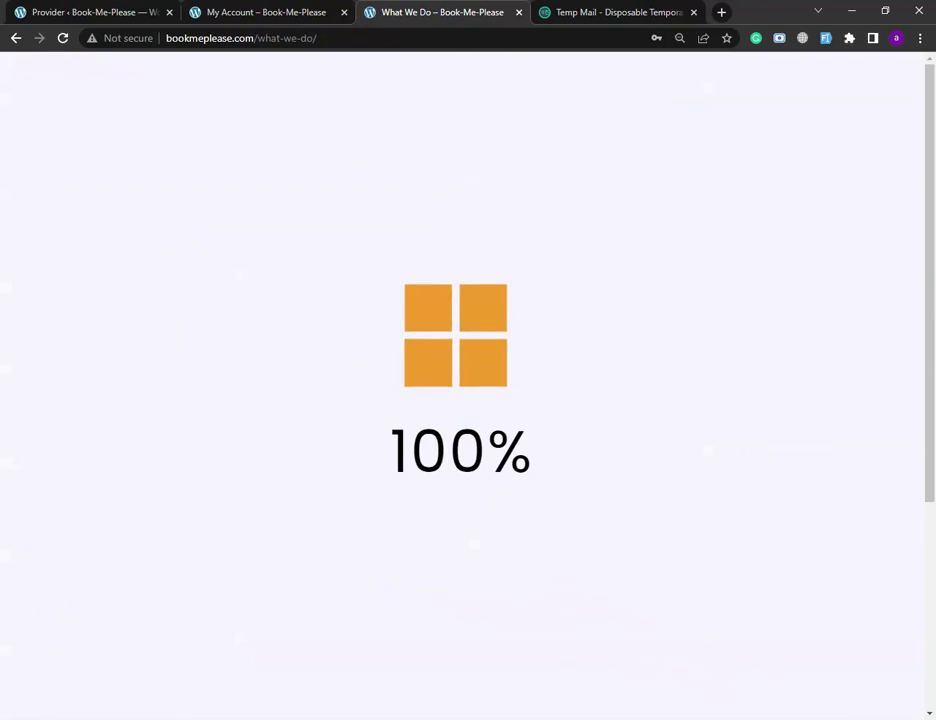
scroll(400, 475, "down", 3)
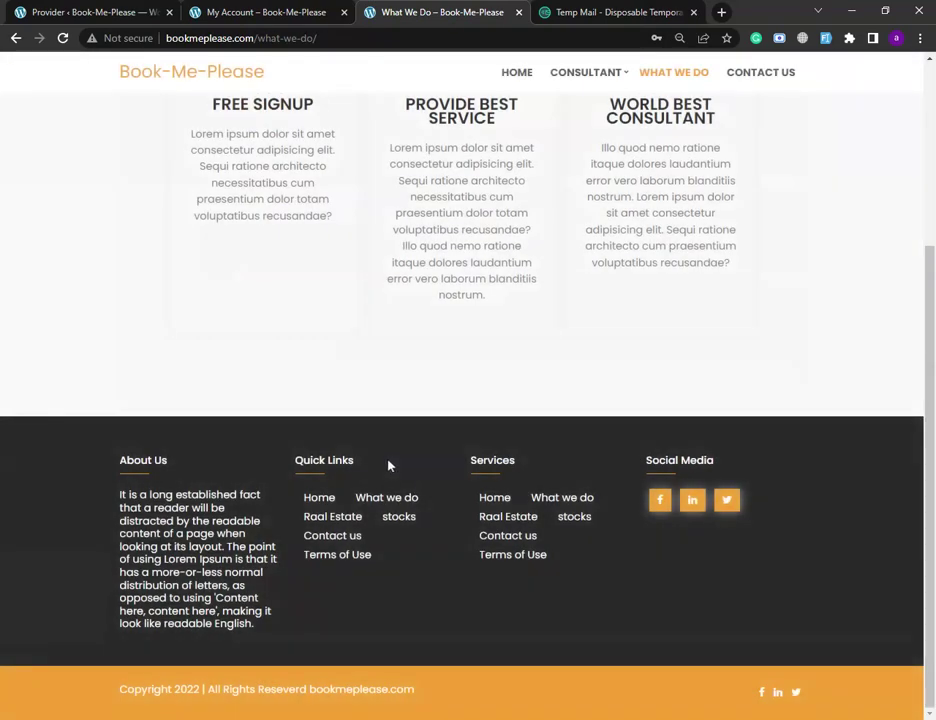
scroll(389, 466, "up", 3)
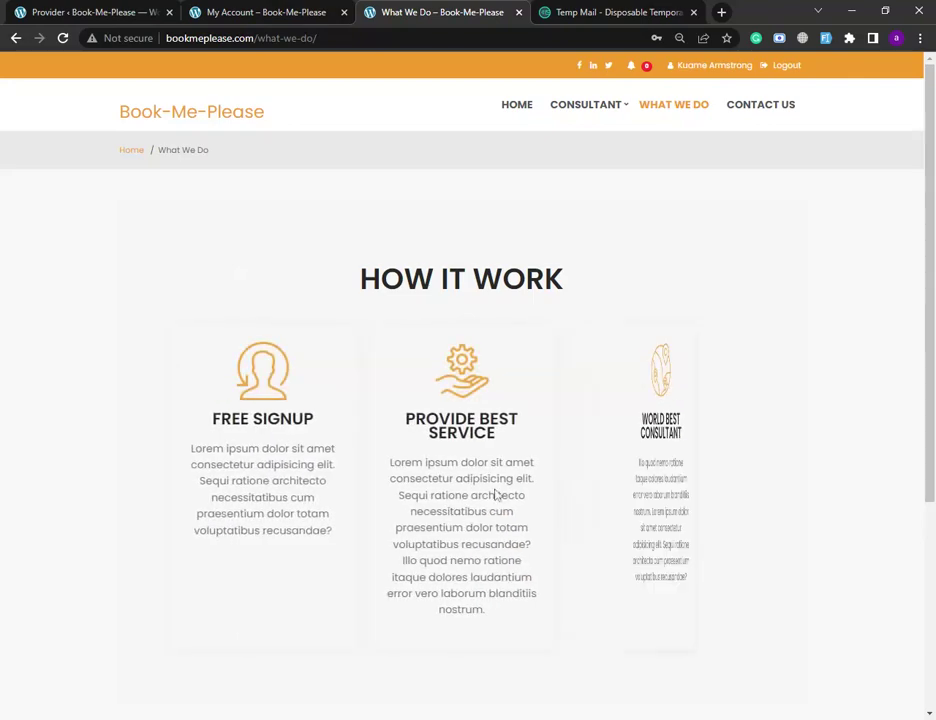
scroll(510, 488, "down", 3)
scroll(685, 480, "up", 3)
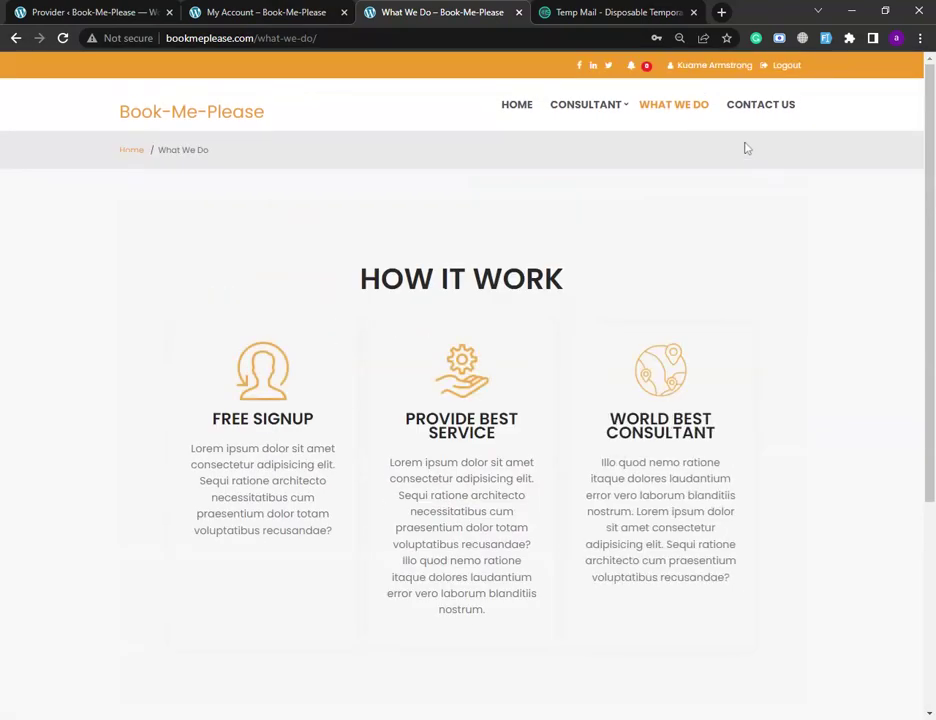
Step: Go to the Contact Us page and place the cursor in the Comments box
left_click(758, 108)
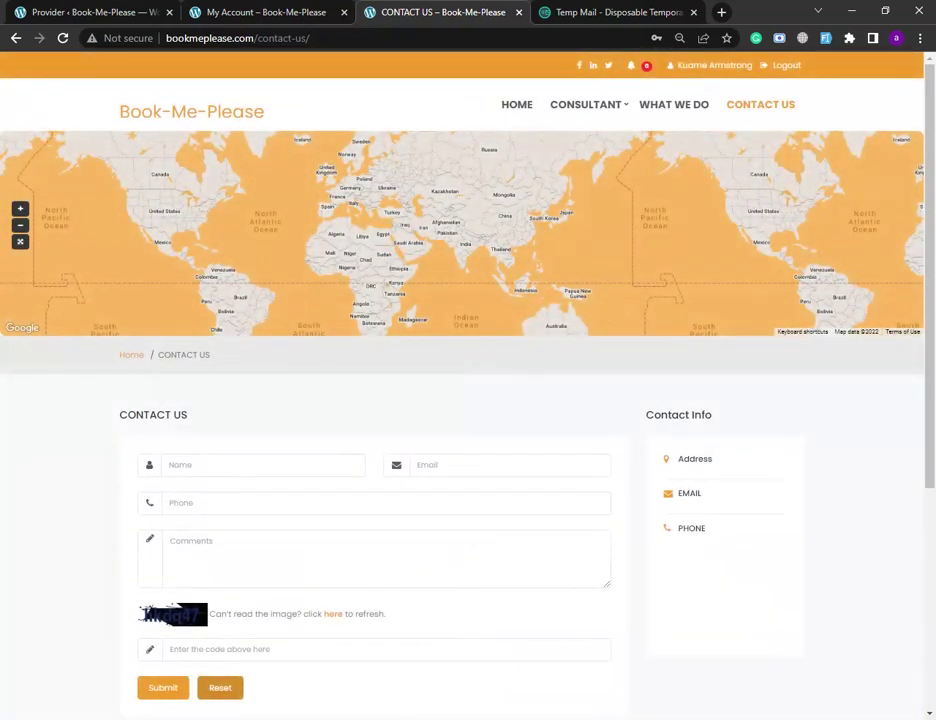
scroll(468, 400, "down", 2)
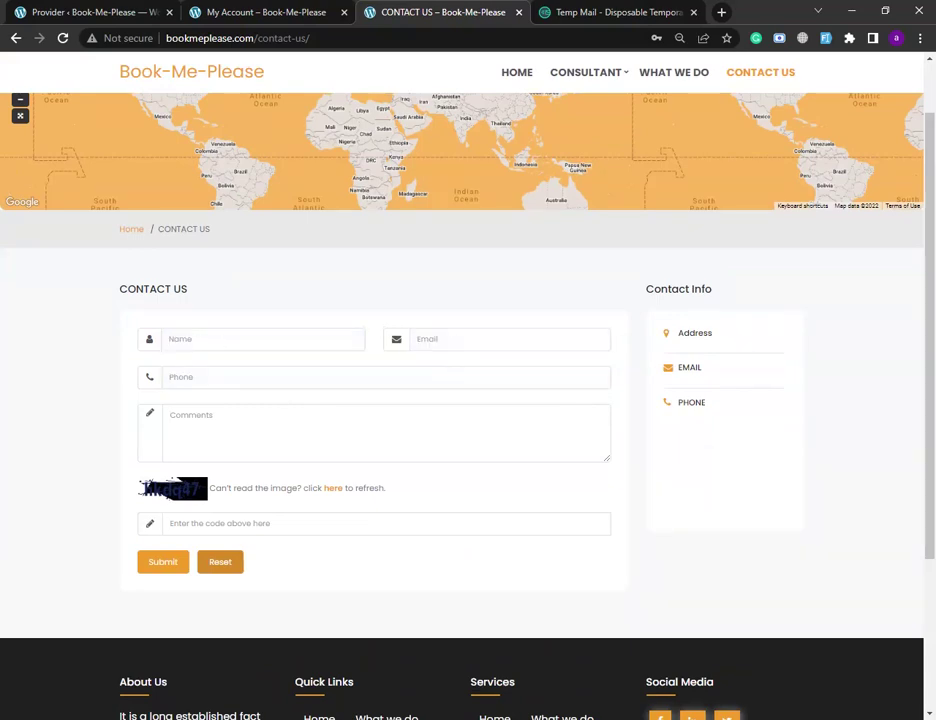
double_click(700, 330)
left_click(424, 366)
left_click(420, 425)
scroll(391, 528, "down", 3)
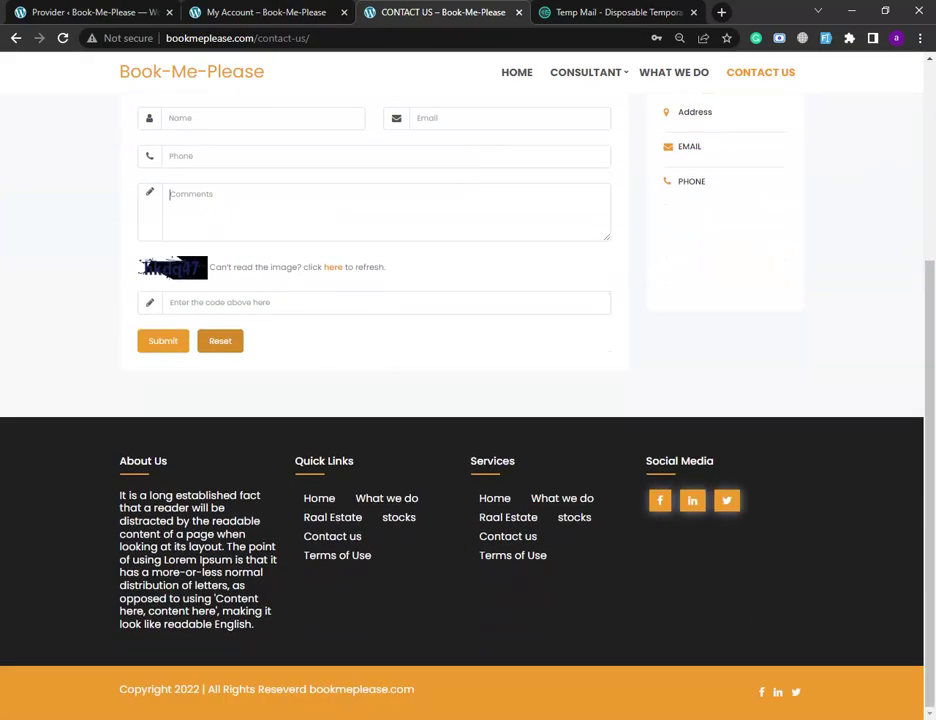